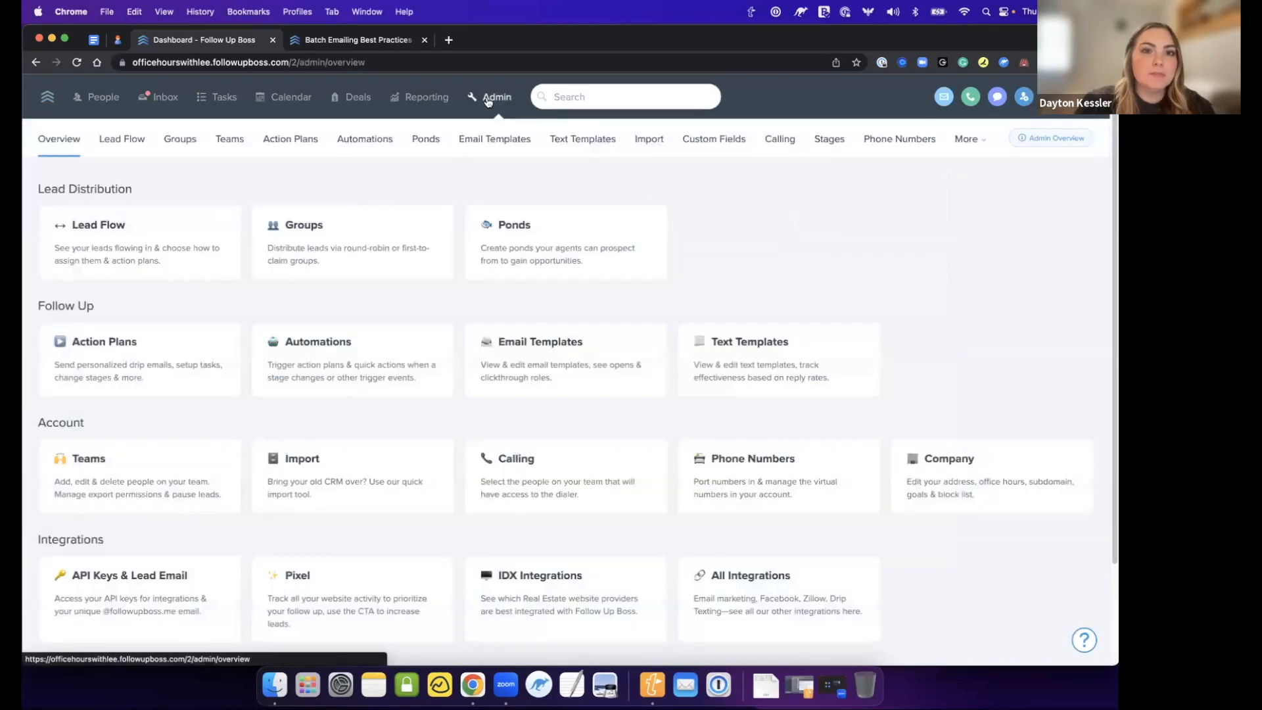
- Start a new email template, assign it to the ISA Folder, and close it without saving
{"action": "left_click", "coordinate": [495, 134]}
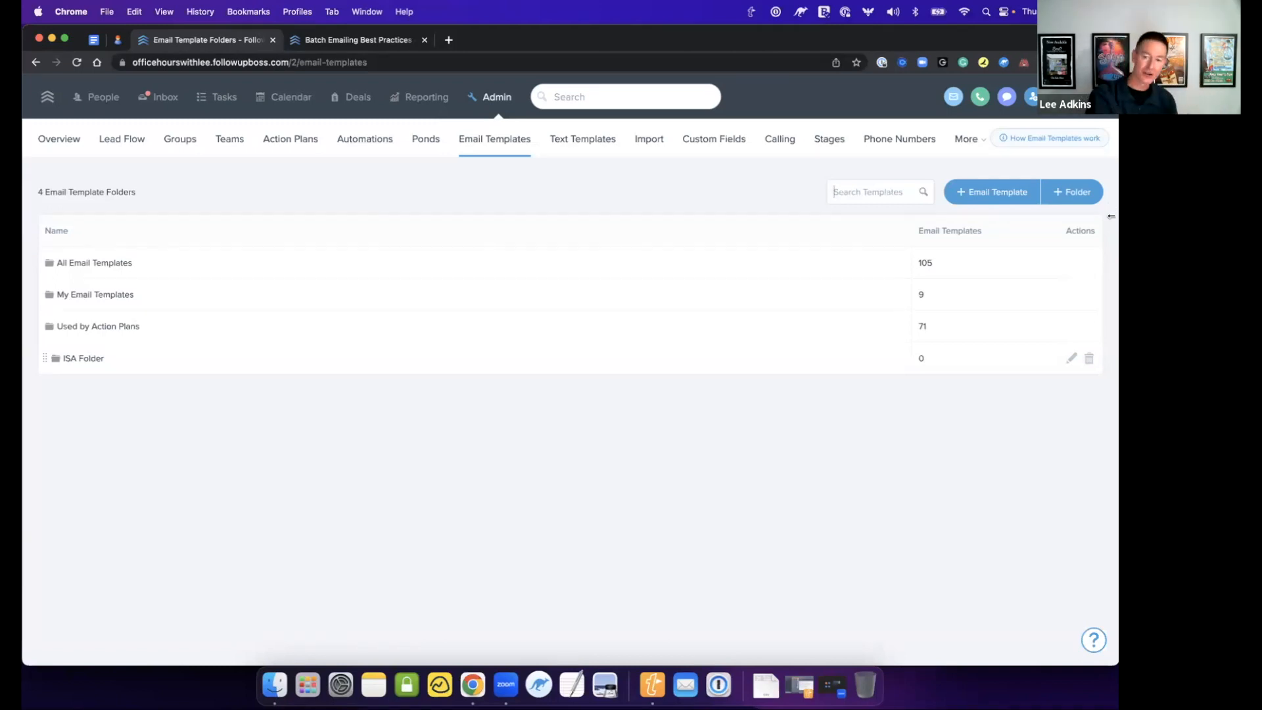
{"action": "left_click", "coordinate": [1000, 192]}
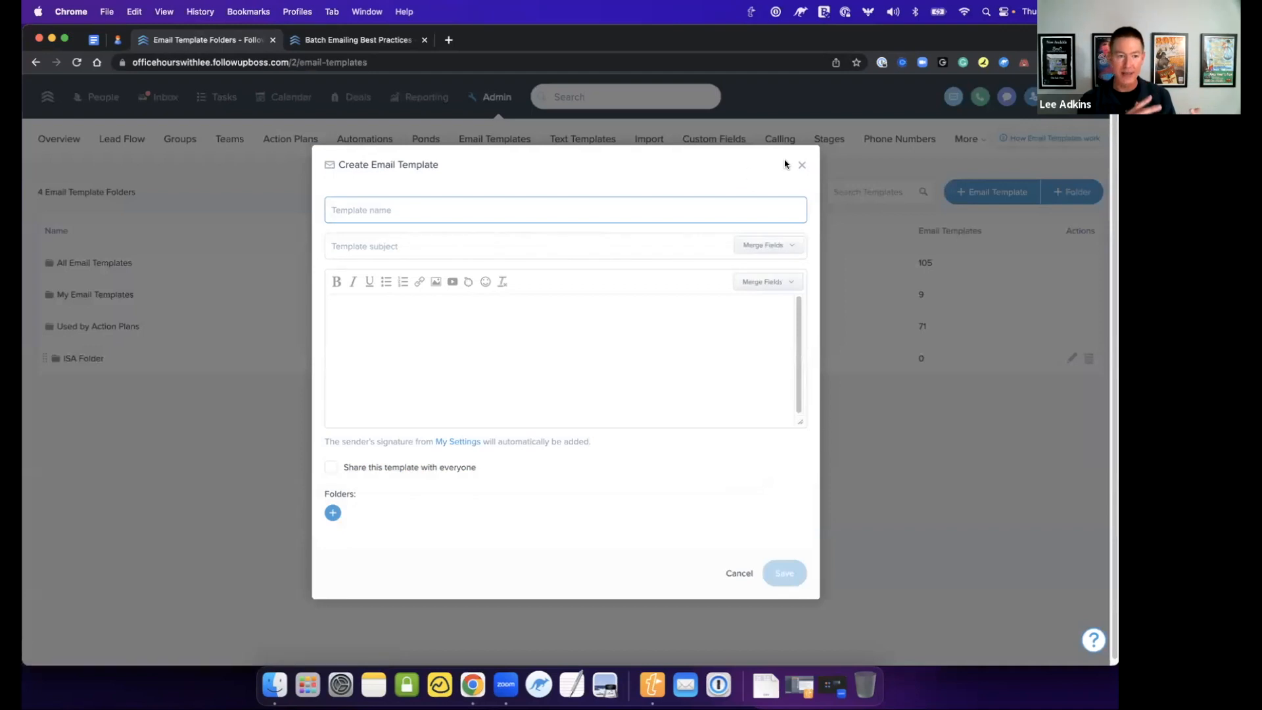
{"action": "left_click", "coordinate": [332, 513]}
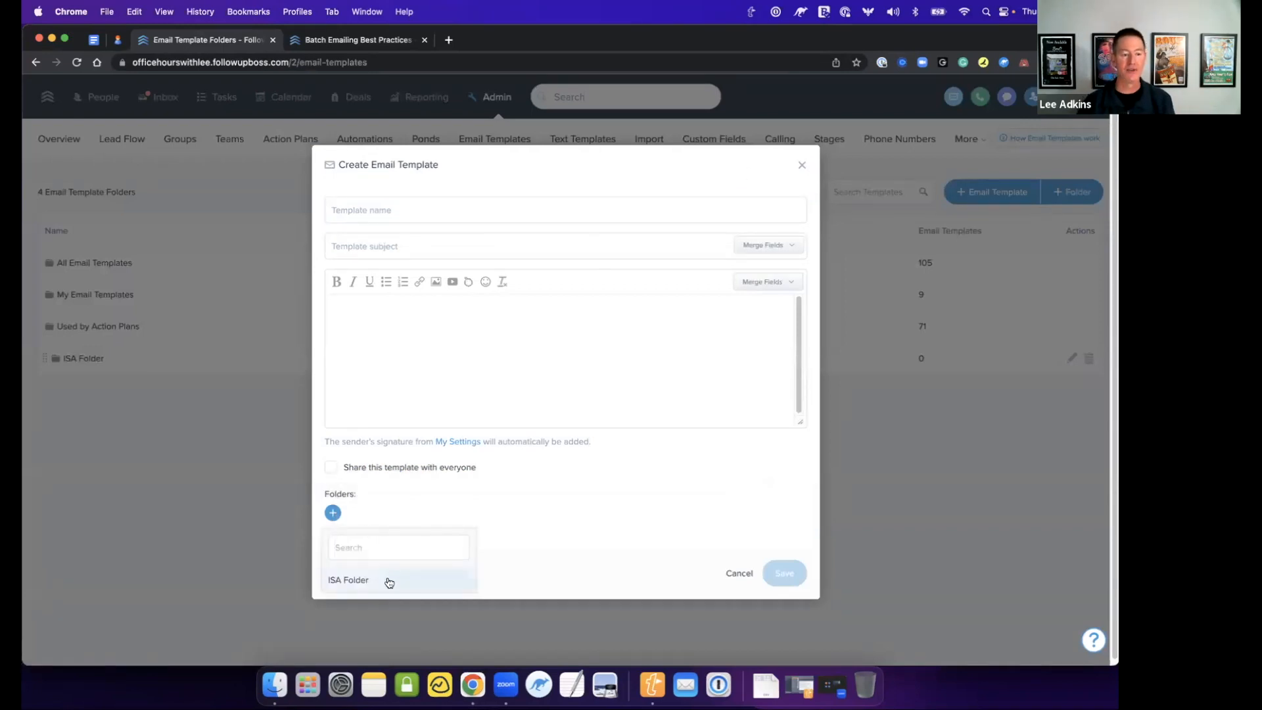
{"action": "left_click", "coordinate": [386, 580]}
{"action": "left_click", "coordinate": [399, 515]}
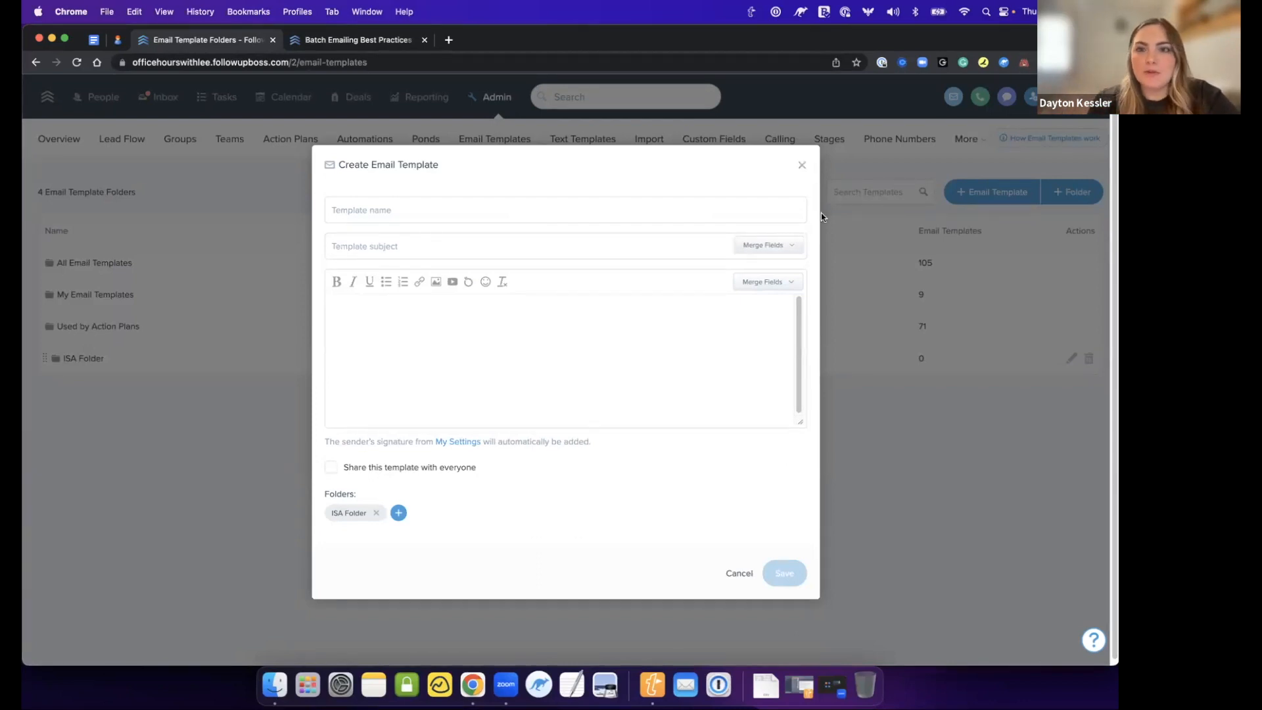
{"action": "left_click", "coordinate": [802, 165]}
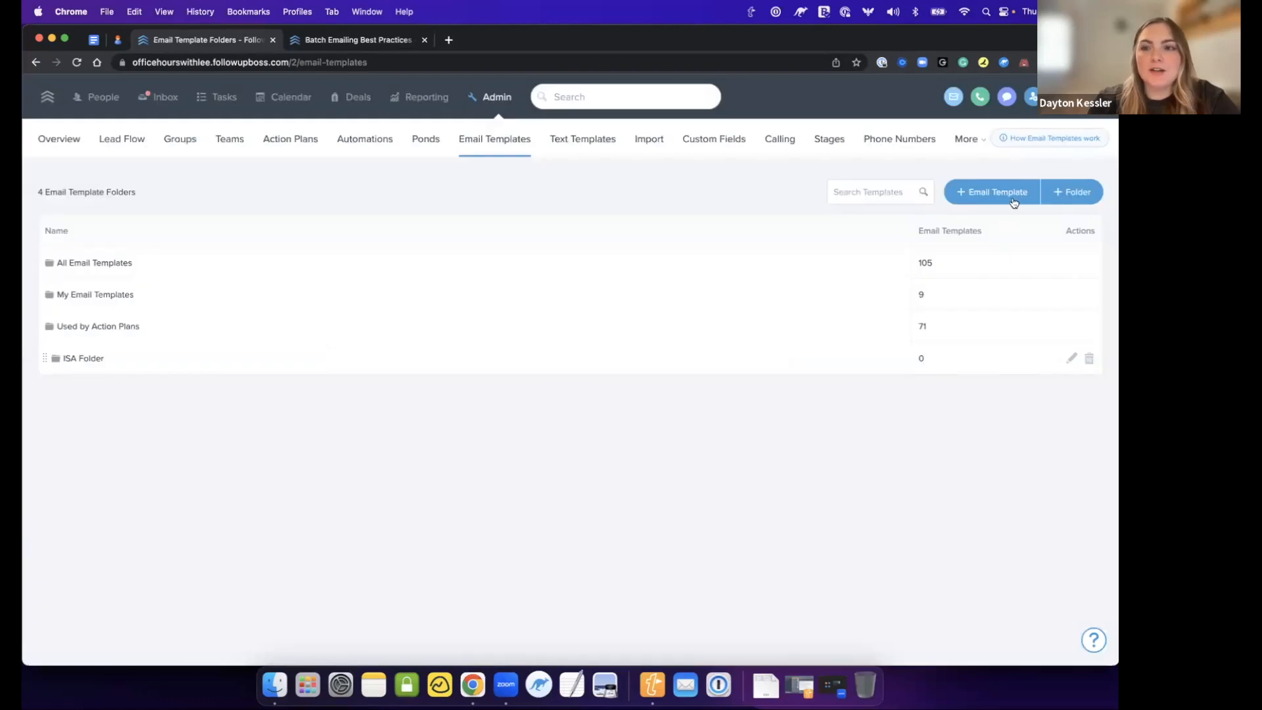
- Start a new email template with the contact first name merge field followed by "have you seen this house" as its subject
{"action": "left_click", "coordinate": [965, 197]}
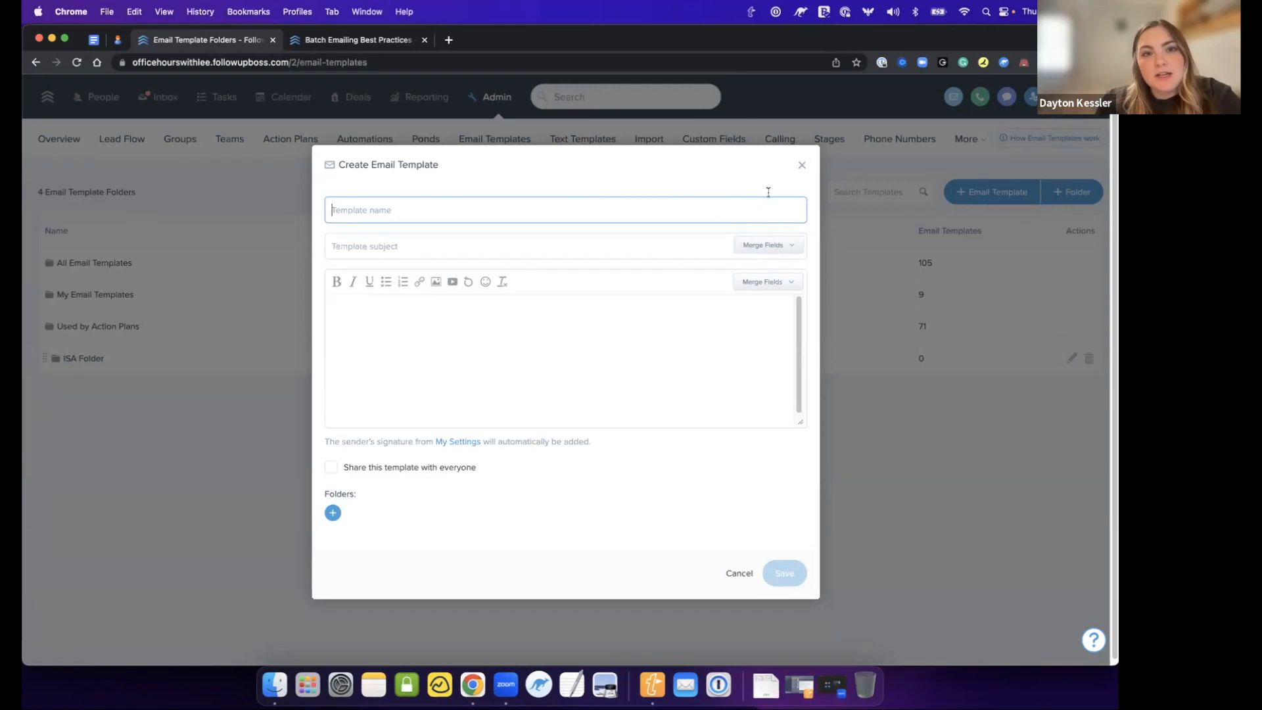
{"action": "left_click", "coordinate": [791, 251]}
{"action": "left_click", "coordinate": [415, 250]}
{"action": "left_click", "coordinate": [765, 246]}
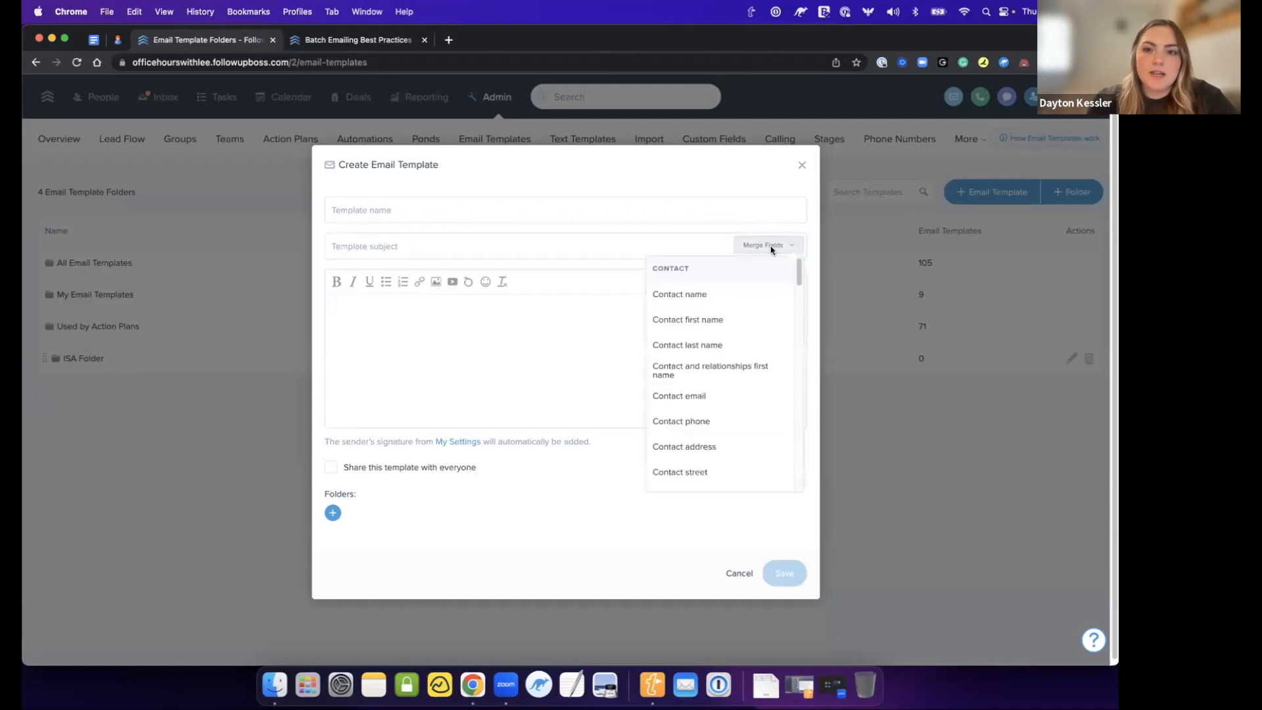
{"action": "left_click", "coordinate": [744, 316]}
{"action": "left_click", "coordinate": [507, 247]}
{"action": "type", "text": "h"}
{"action": "key", "text": "BackSpace"}
{"action": "type", "text": "have you seen t"}
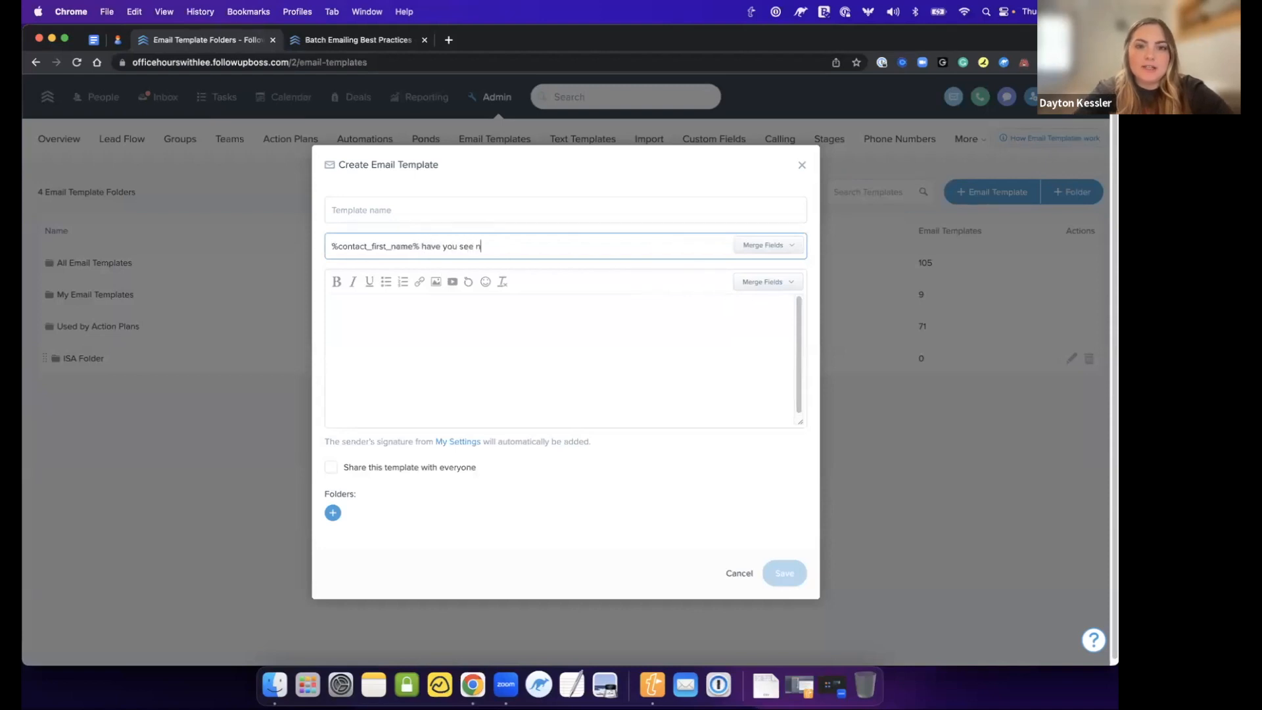
{"action": "type", "text": "his house"}
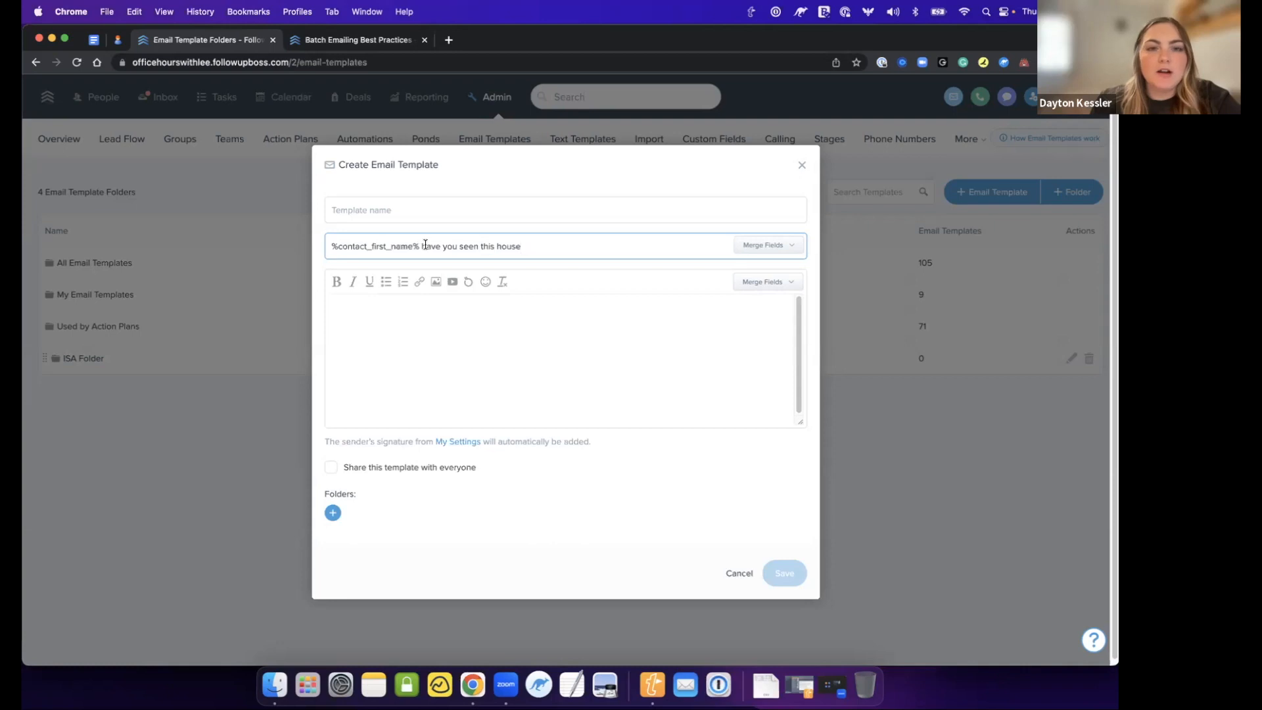
- Clear the whole subject of the new email template
{"action": "left_click_drag", "start_coordinate": [578, 245], "coordinate": [301, 244]}
{"action": "key", "text": "BackSpace"}
{"action": "left_click", "coordinate": [450, 332]}
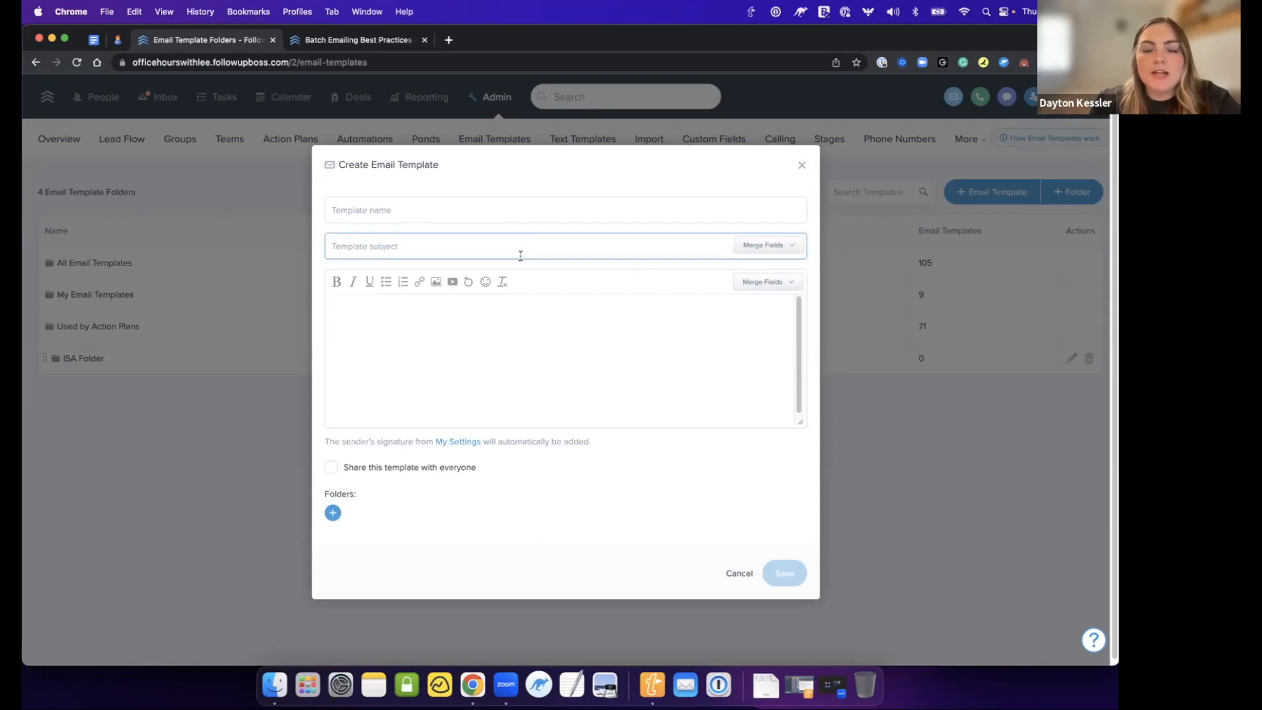
- Examine the merge fields available for the template body, from the contact, agent and lender groups through the custom fields
{"action": "left_click", "coordinate": [782, 283]}
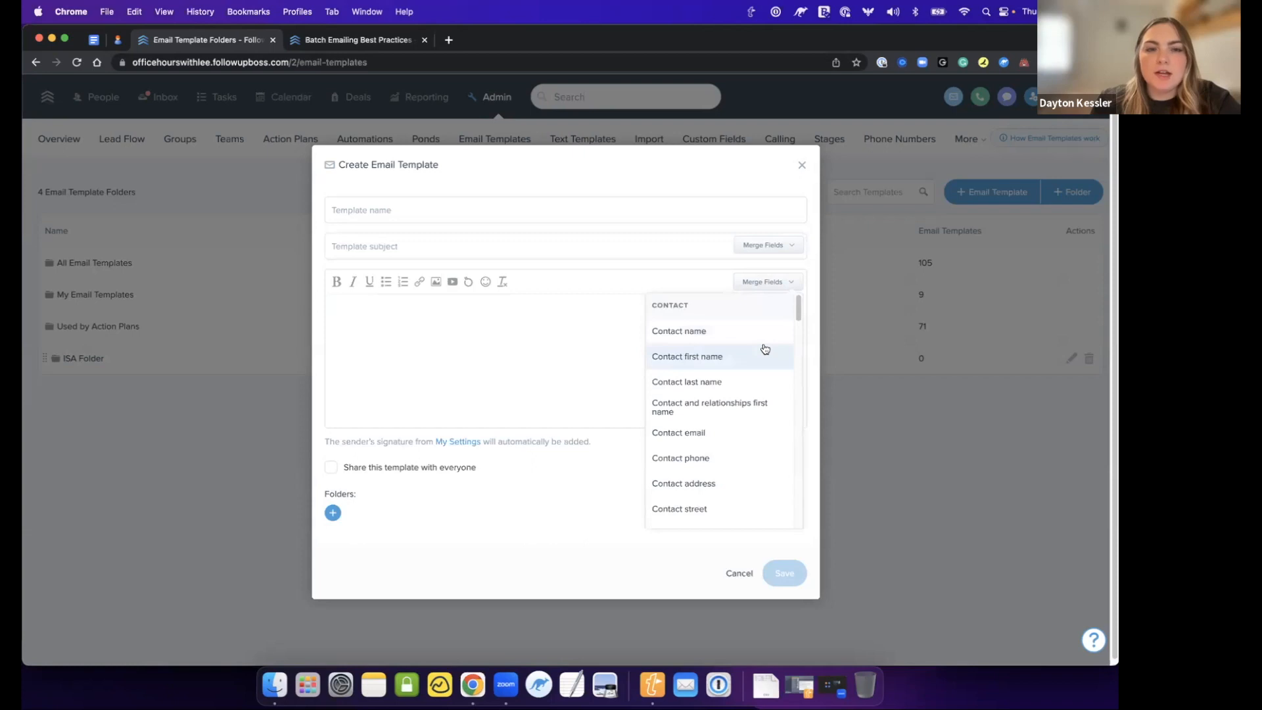
{"action": "scroll", "coordinate": [765, 348], "scroll_direction": "down", "scroll_amount": 15}
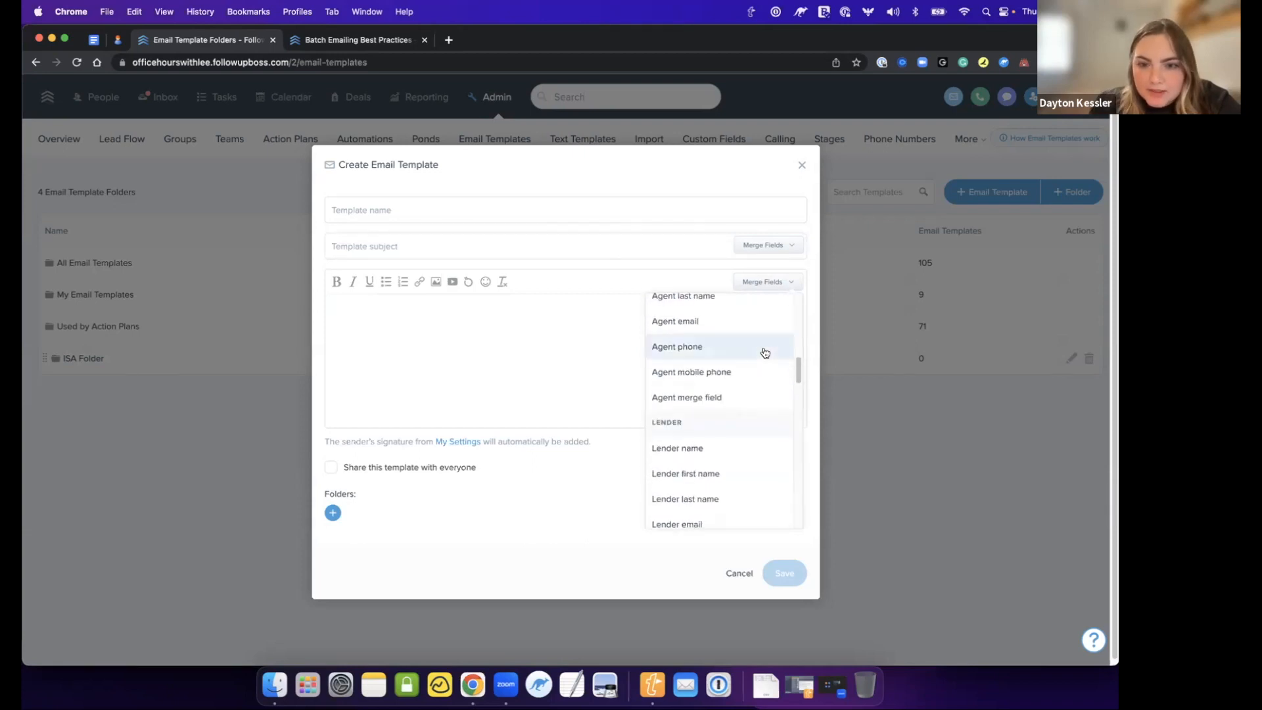
{"action": "scroll", "coordinate": [765, 353], "scroll_direction": "down", "scroll_amount": 15}
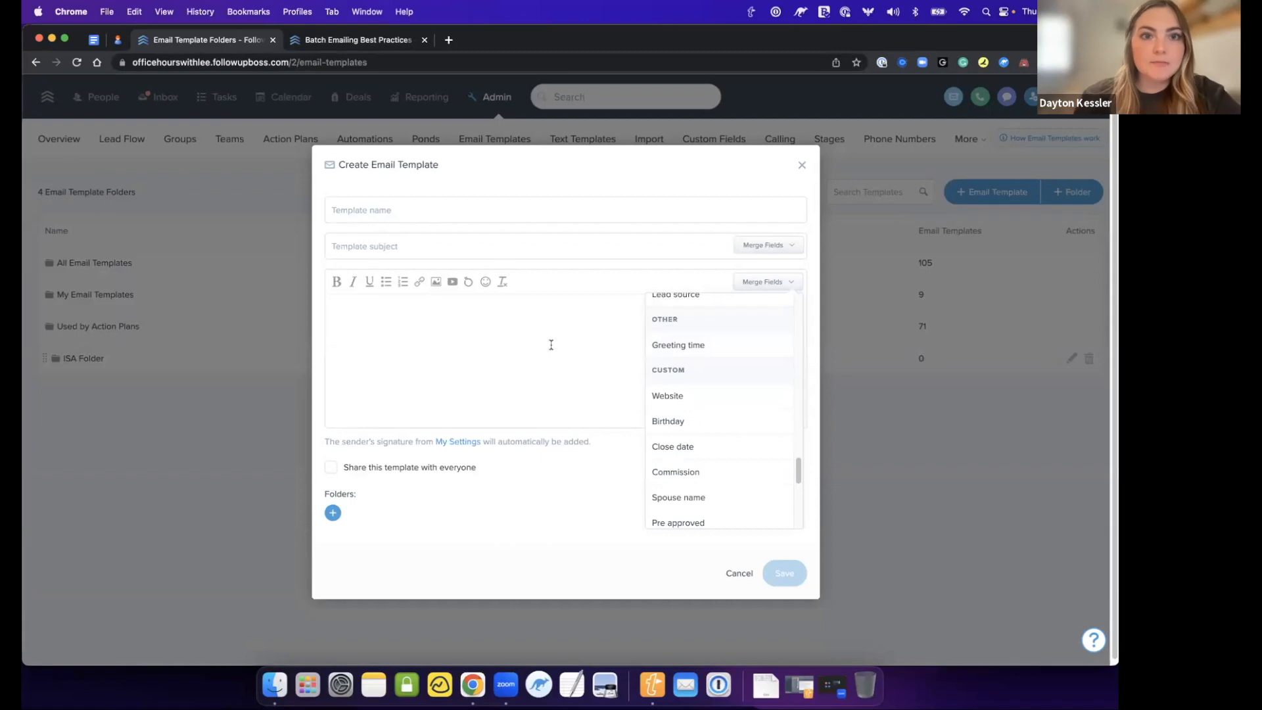
{"action": "scroll", "coordinate": [745, 449], "scroll_direction": "down", "scroll_amount": 1}
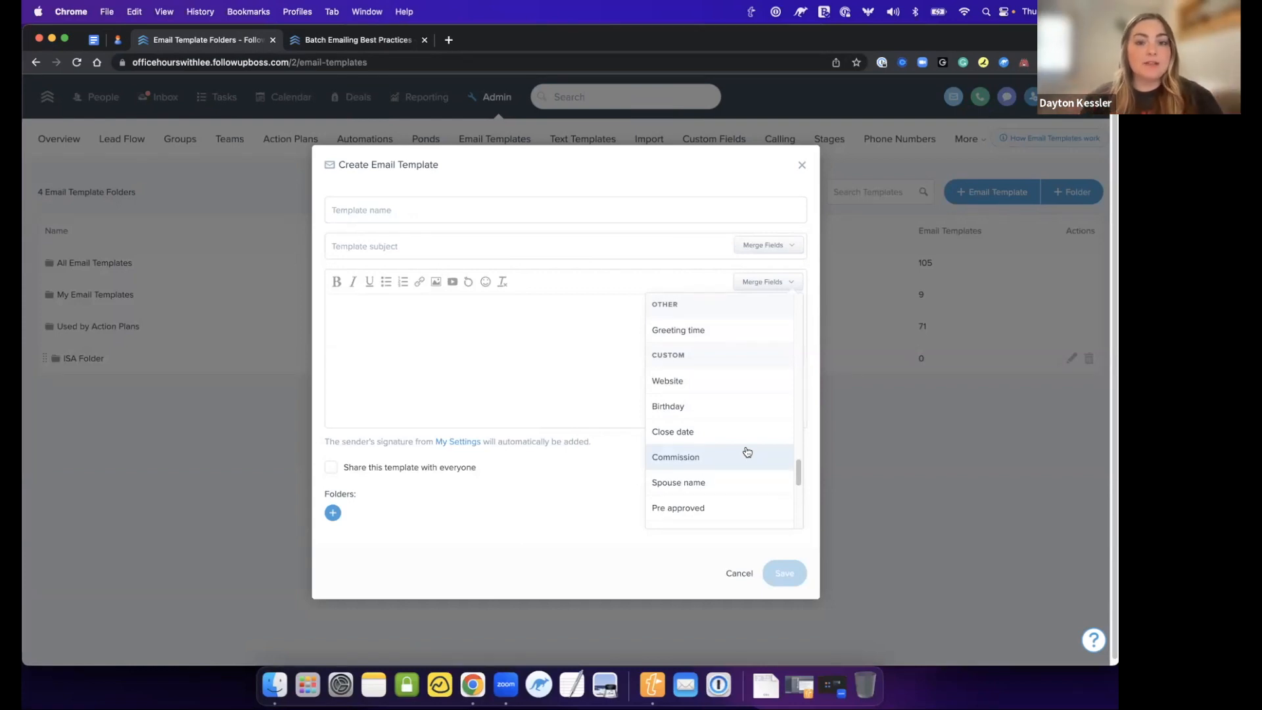
{"action": "scroll", "coordinate": [730, 414], "scroll_direction": "down", "scroll_amount": 5}
{"action": "scroll", "coordinate": [756, 453], "scroll_direction": "up", "scroll_amount": 8}
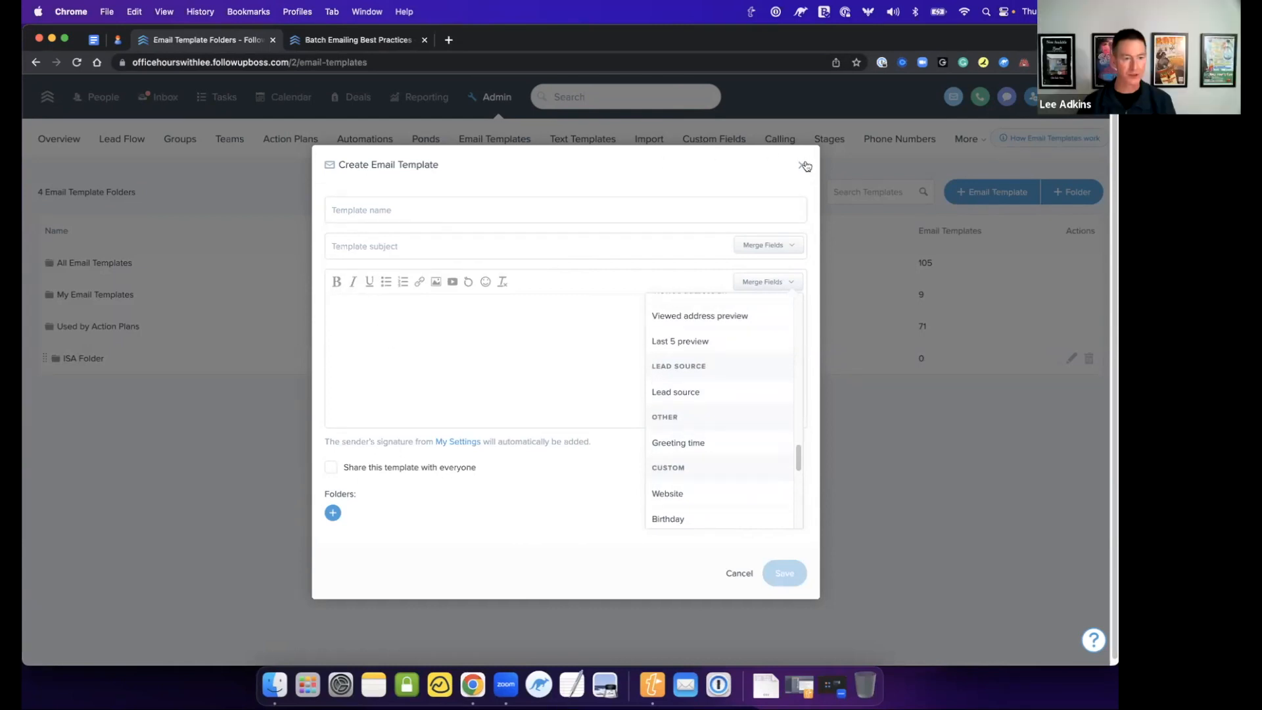
{"action": "left_click", "coordinate": [654, 557]}
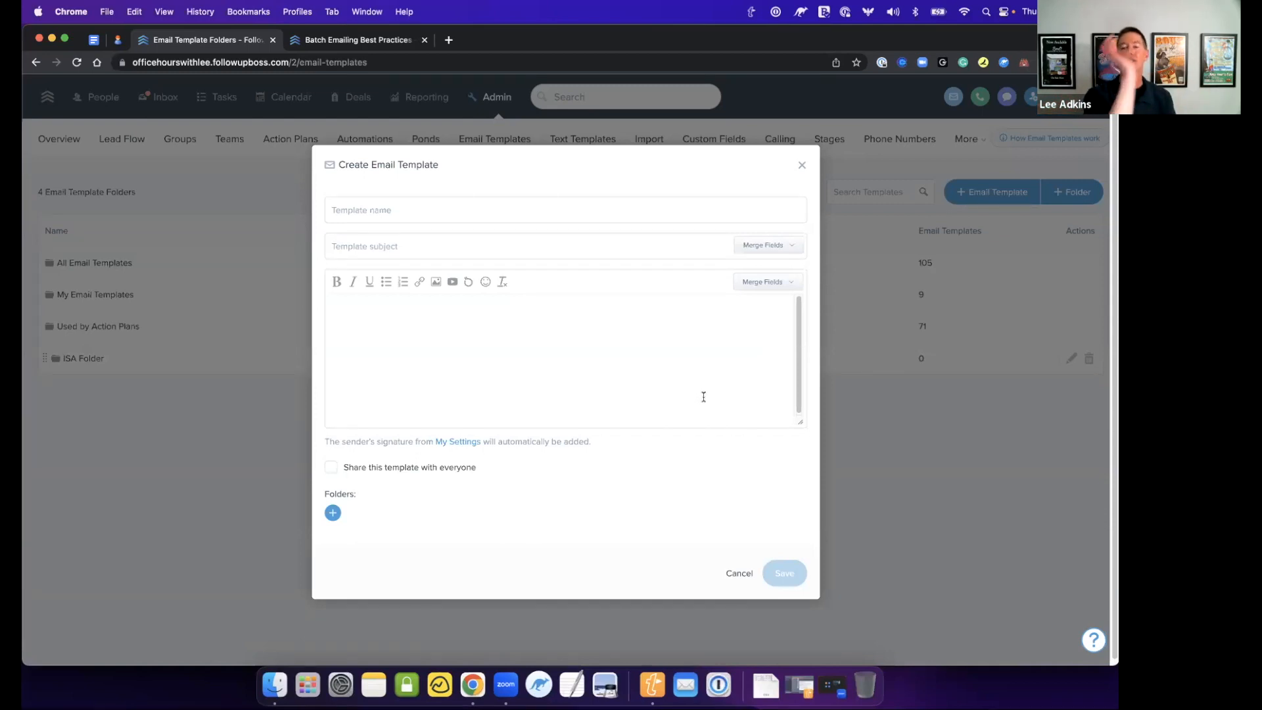
{"action": "left_click", "coordinate": [694, 360]}
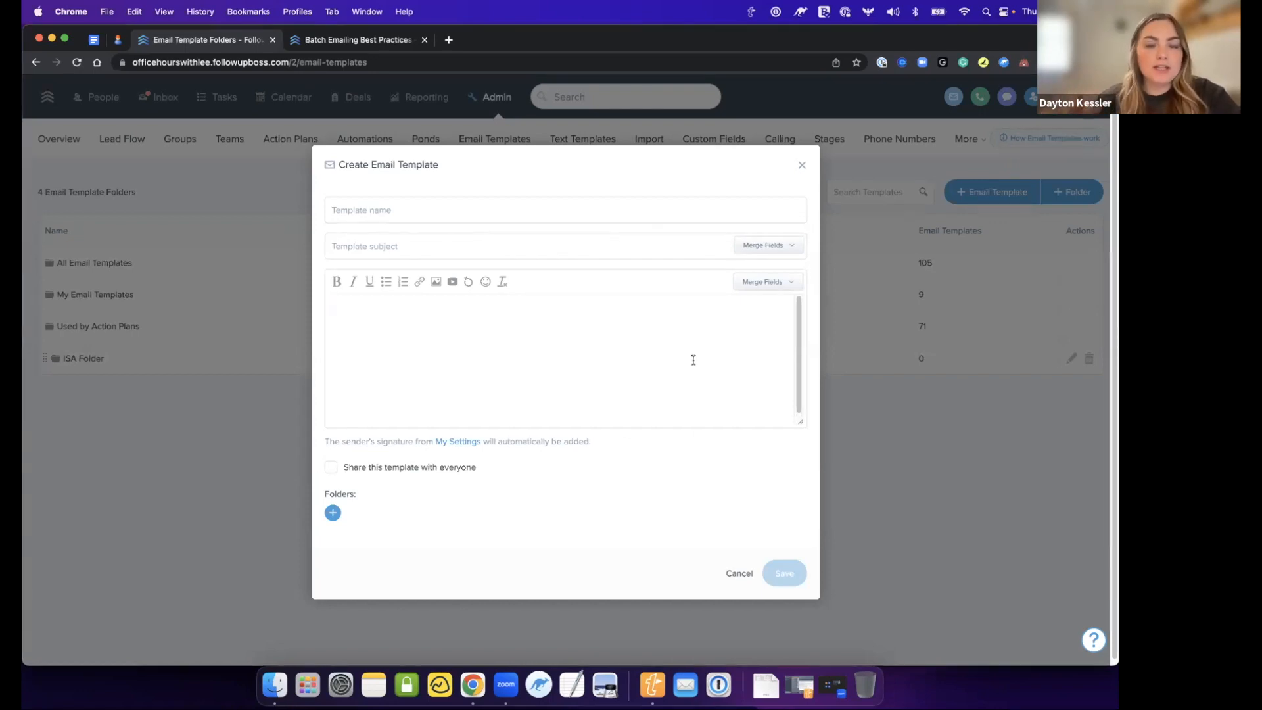
{"action": "left_click", "coordinate": [779, 289]}
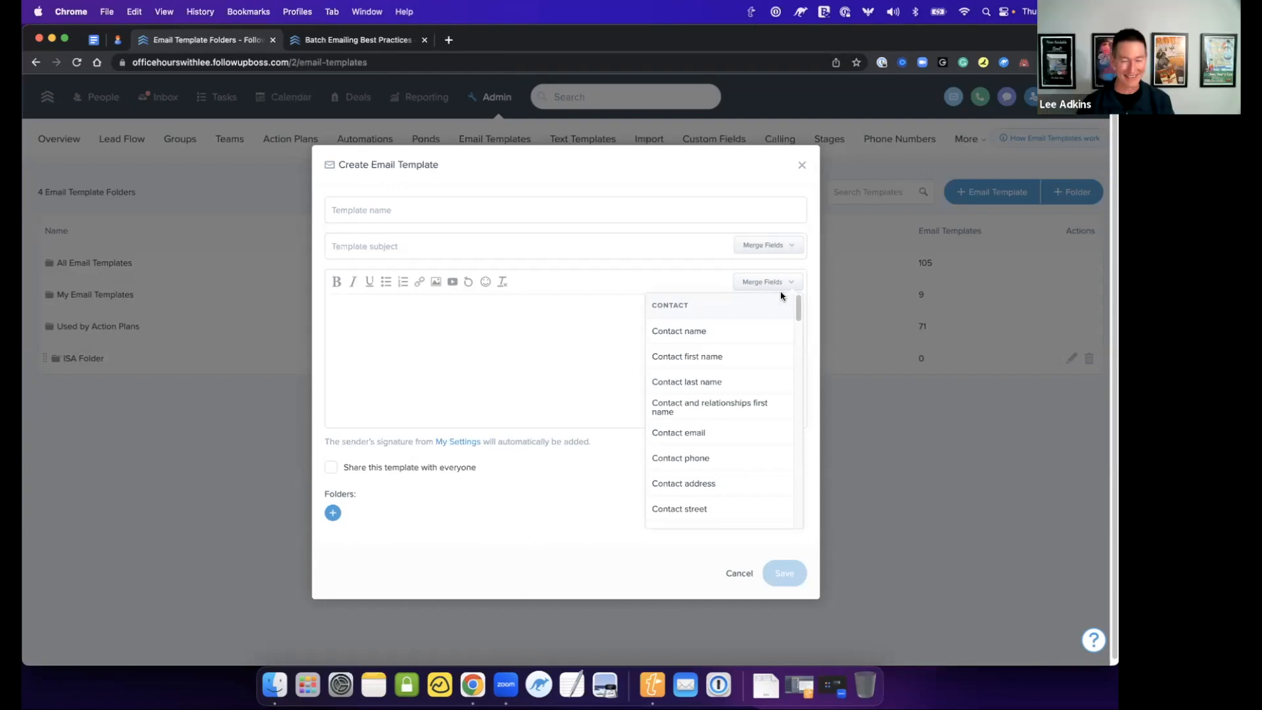
{"action": "left_click", "coordinate": [822, 172]}
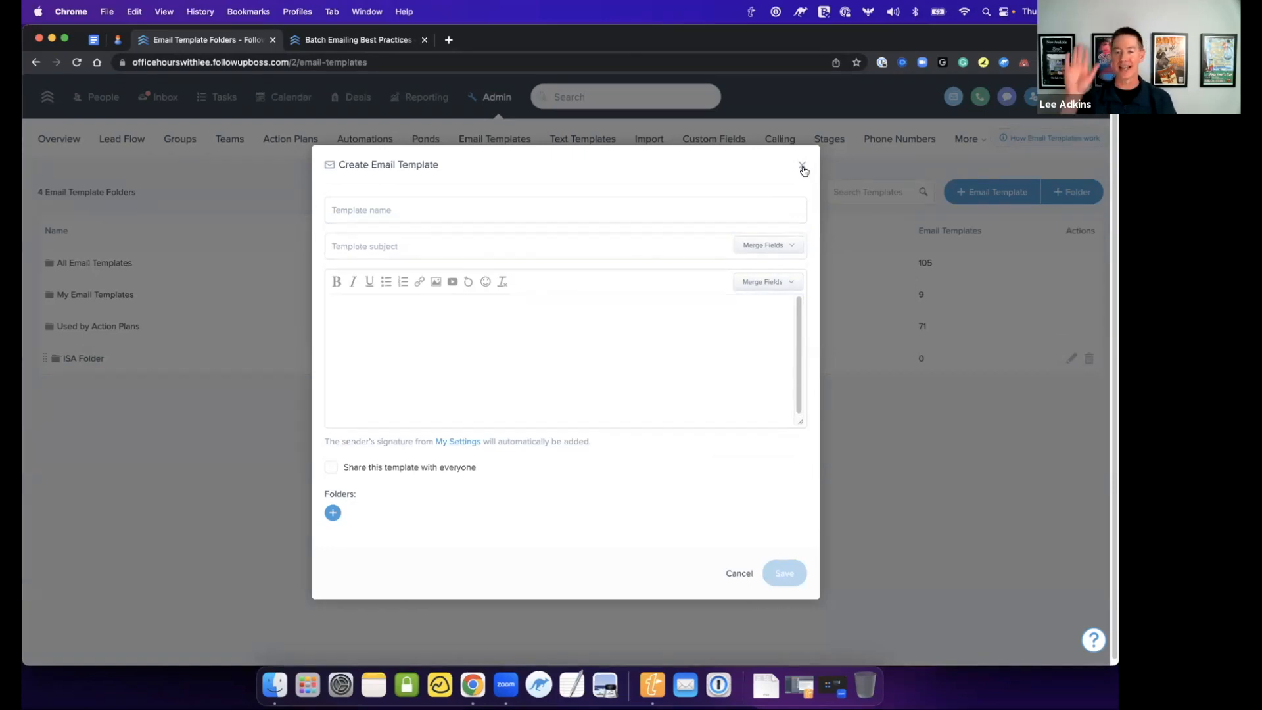
- Try to insert a BombBomb video into the template body, and close the template without saving
{"action": "left_click", "coordinate": [742, 374]}
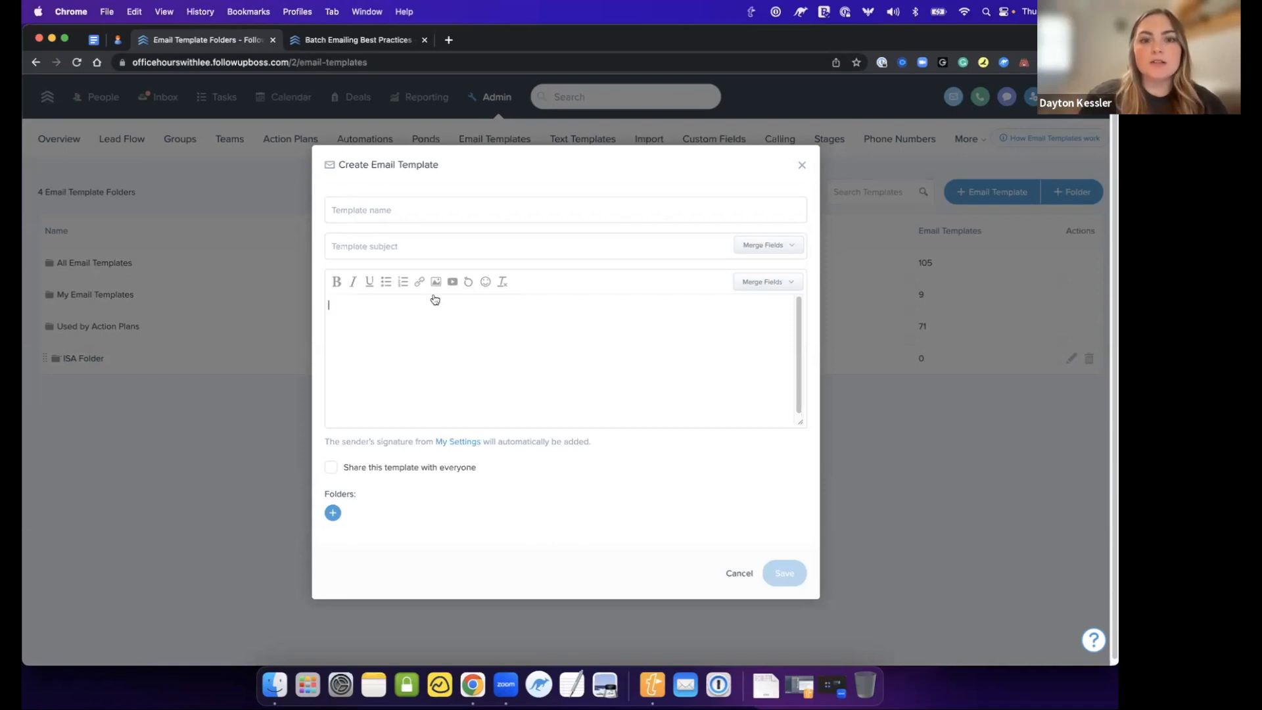
{"action": "left_click", "coordinate": [469, 285]}
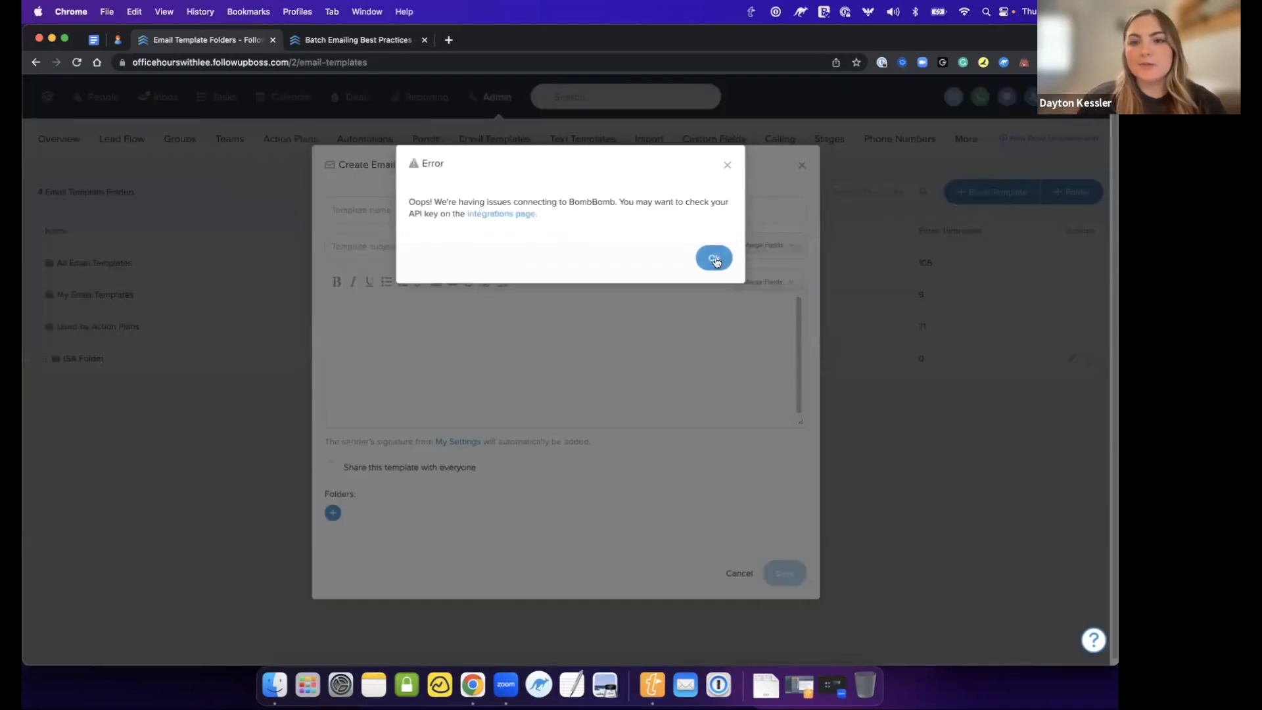
{"action": "left_click", "coordinate": [713, 257]}
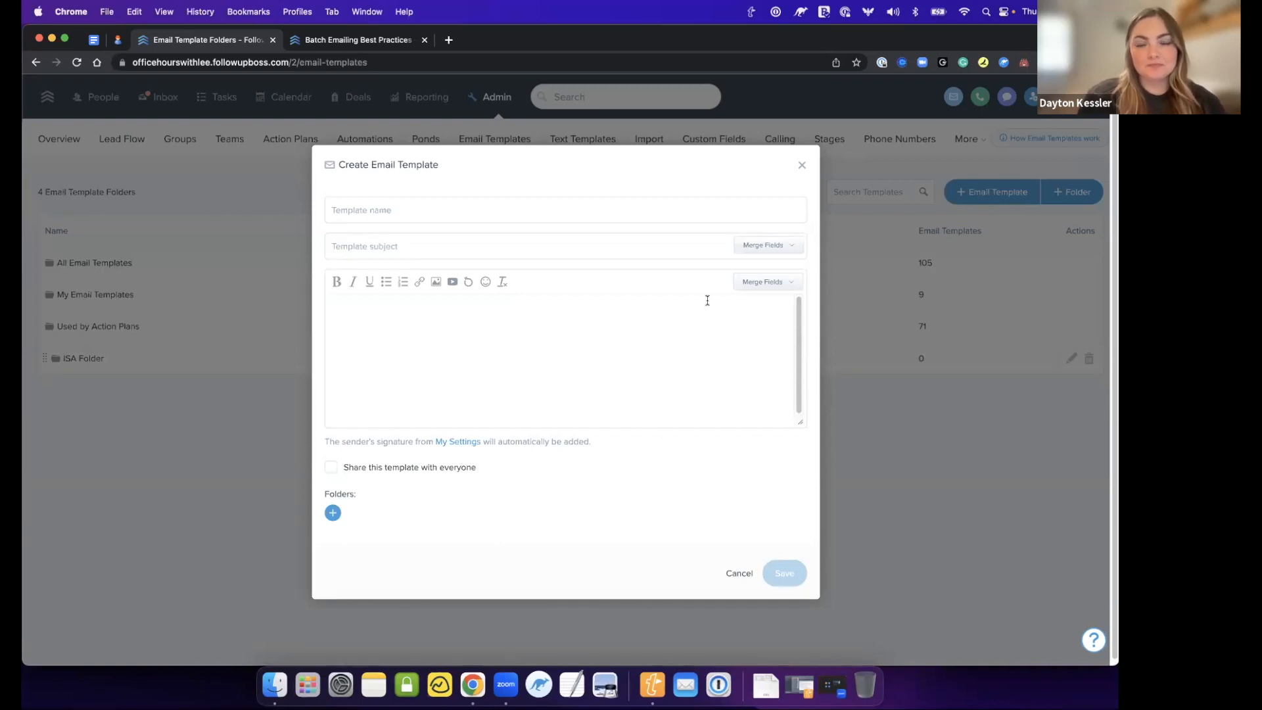
{"action": "left_click", "coordinate": [803, 167]}
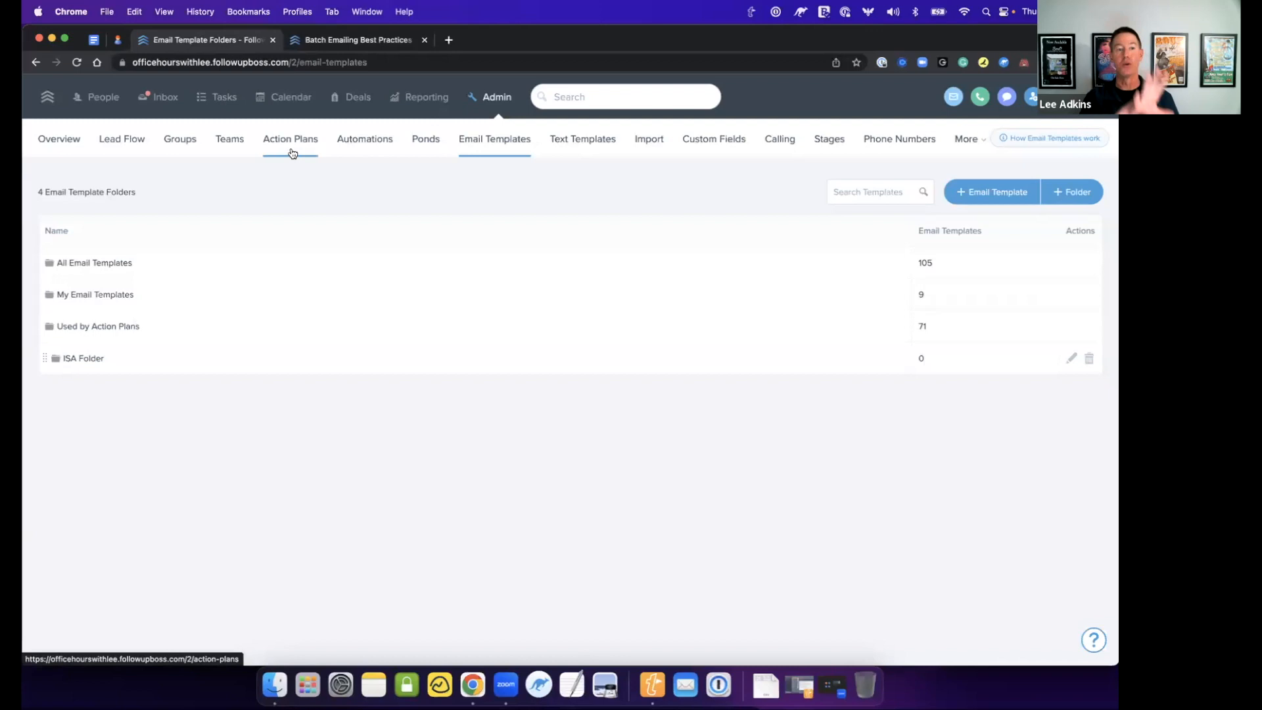
- Open the record of the C - Cold 6+ Months contact in the Agent Pond from the people list
{"action": "left_click", "coordinate": [632, 103]}
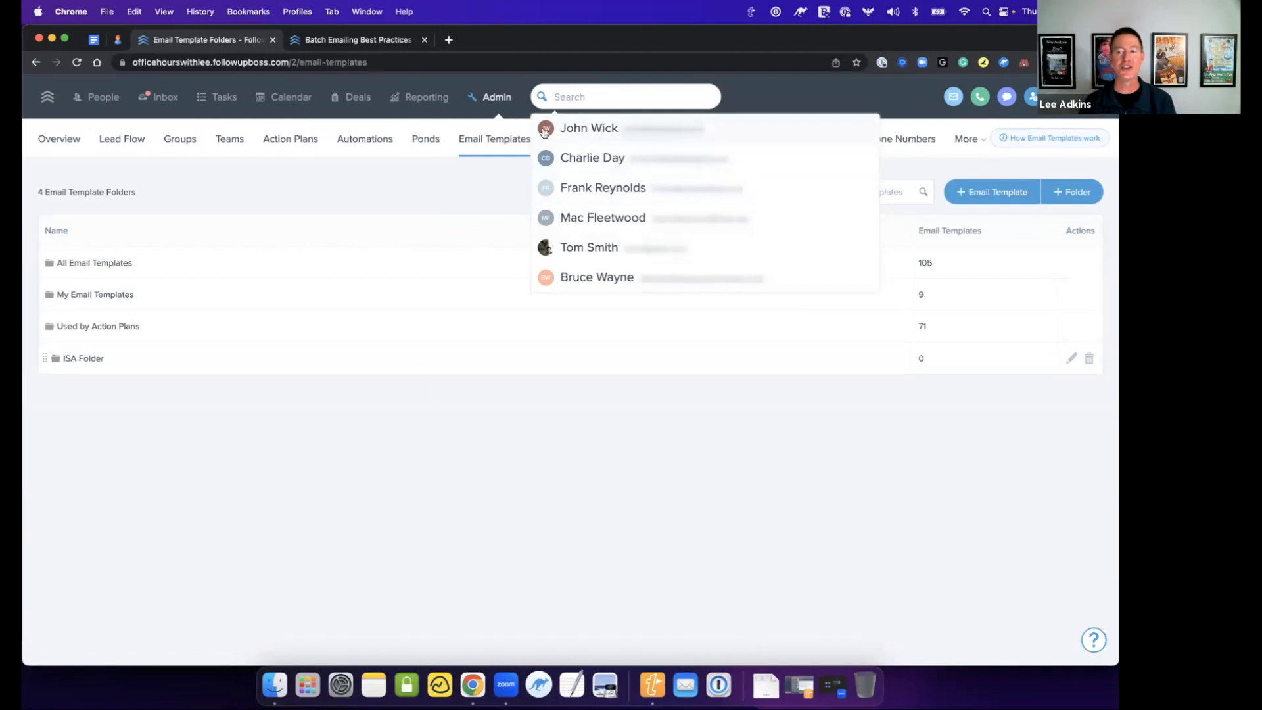
{"action": "left_click", "coordinate": [92, 95]}
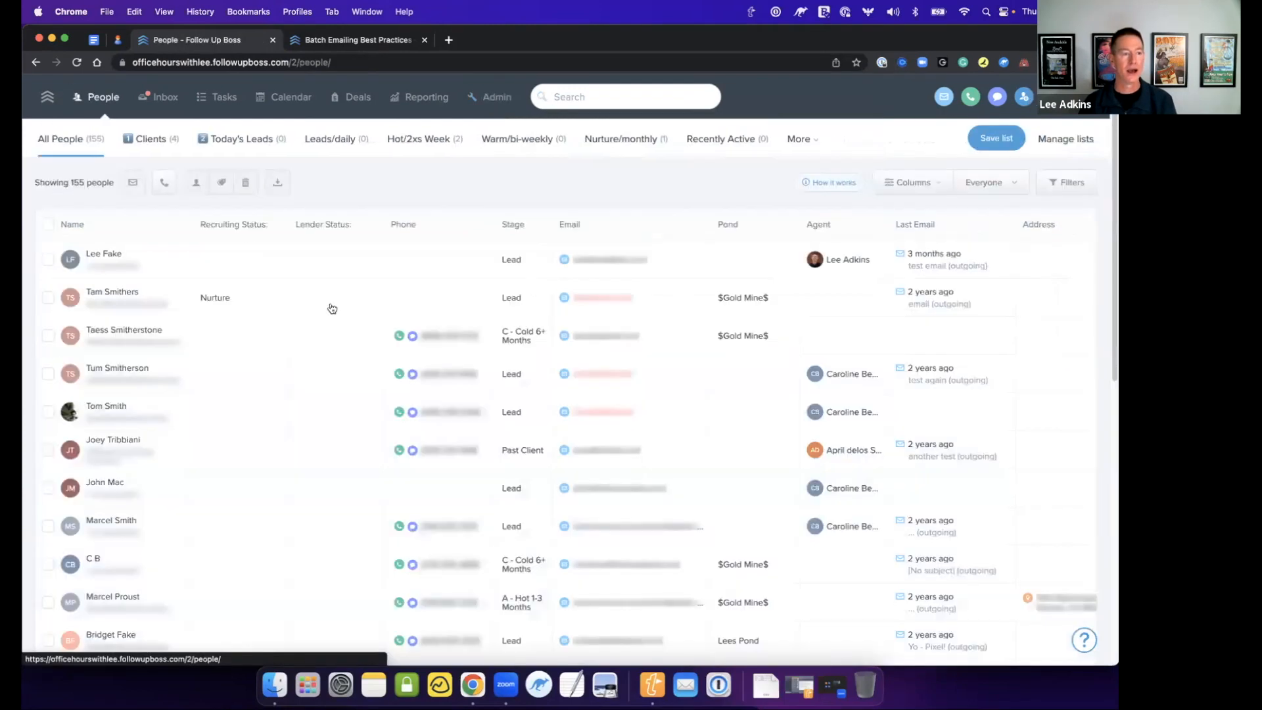
{"action": "scroll", "coordinate": [346, 321], "scroll_direction": "down", "scroll_amount": 5}
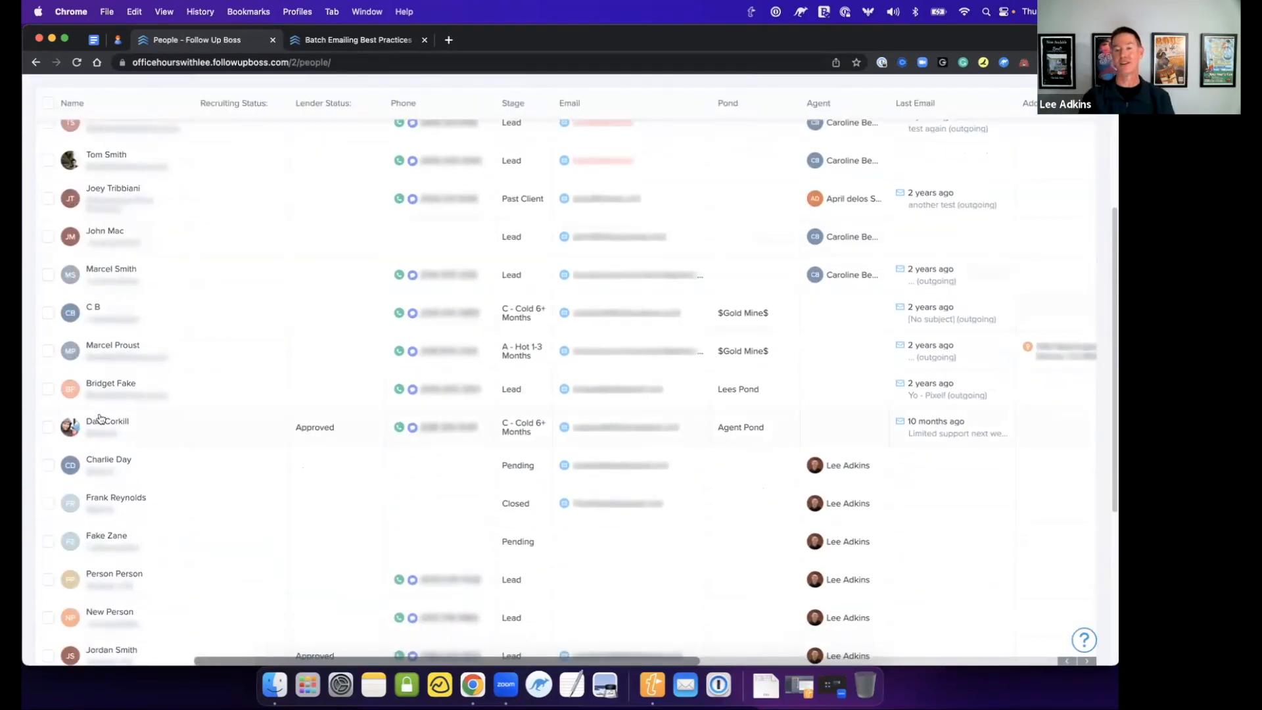
{"action": "left_click", "coordinate": [102, 422]}
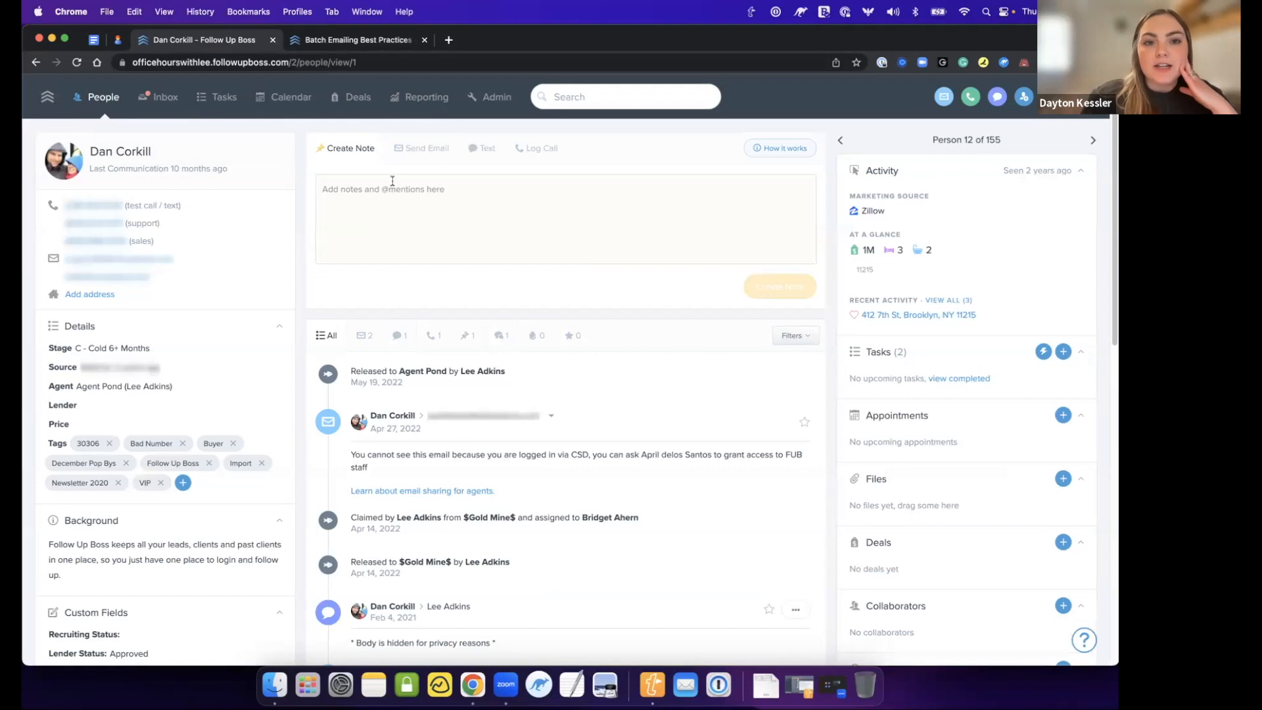
- Compose an email to the contact using the "Email Templates are easy!" template from My Email Templates
{"action": "left_click", "coordinate": [423, 151]}
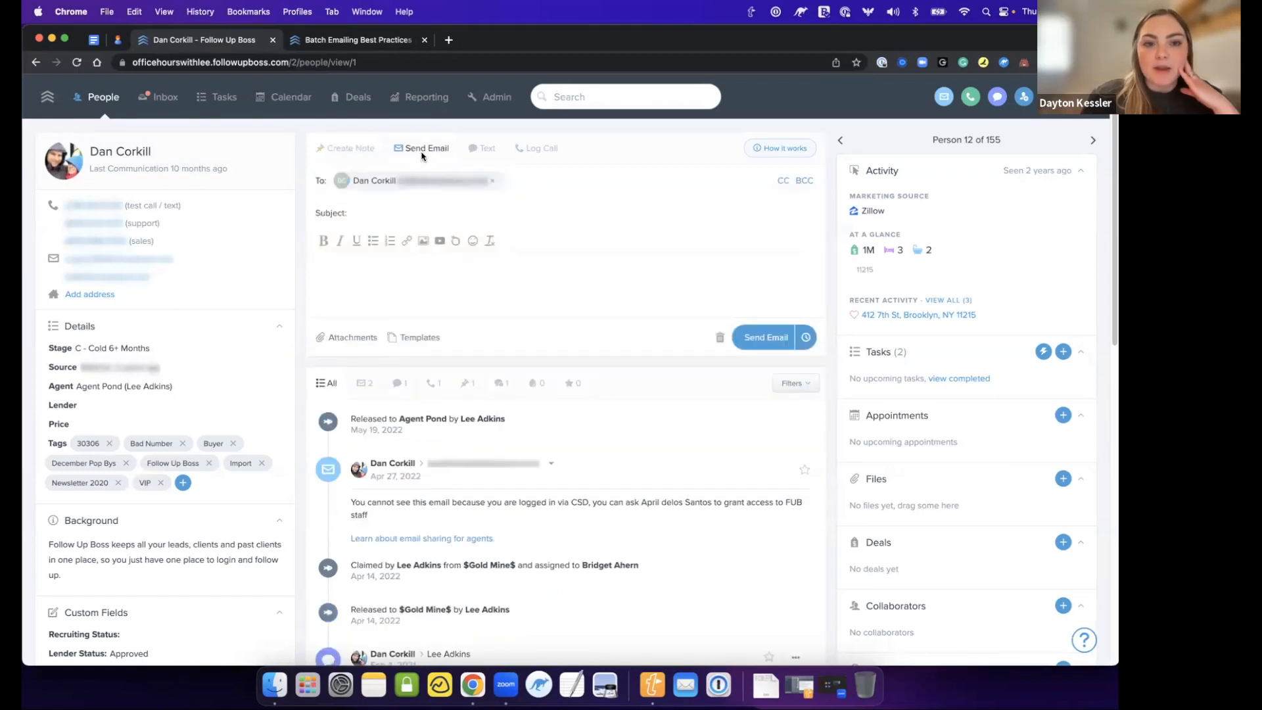
{"action": "left_click", "coordinate": [437, 341]}
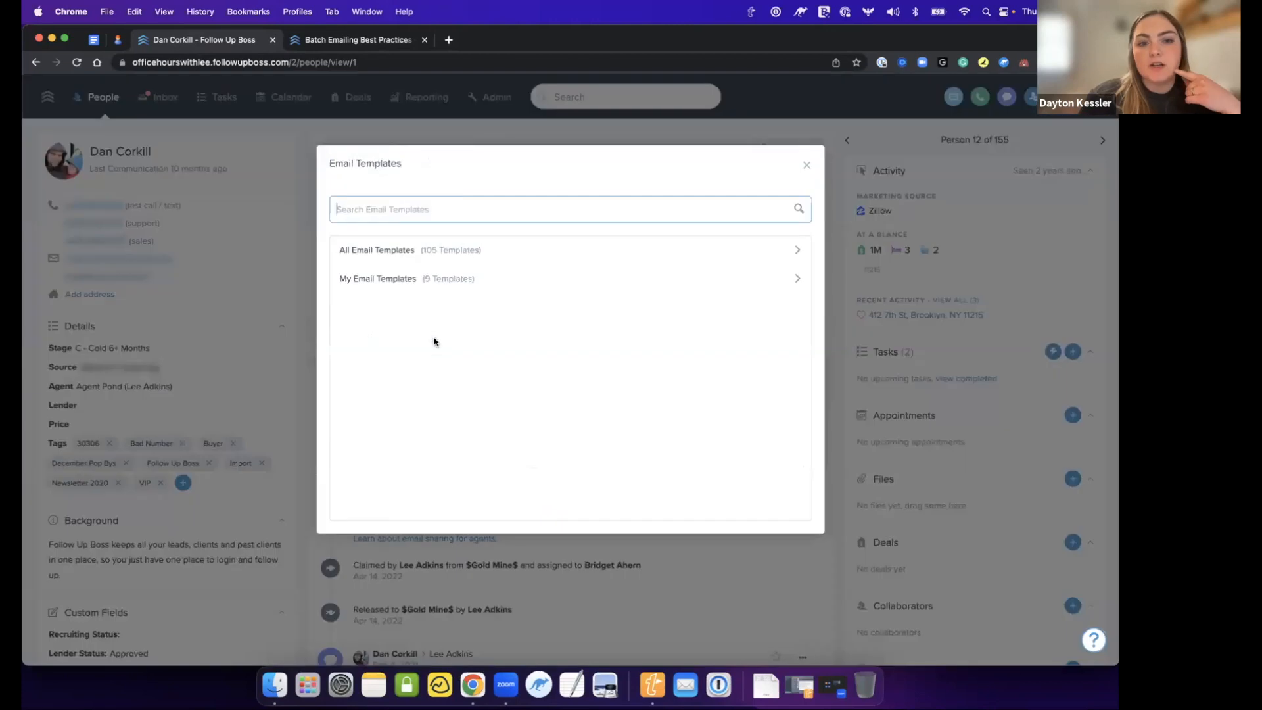
{"action": "left_click", "coordinate": [424, 284]}
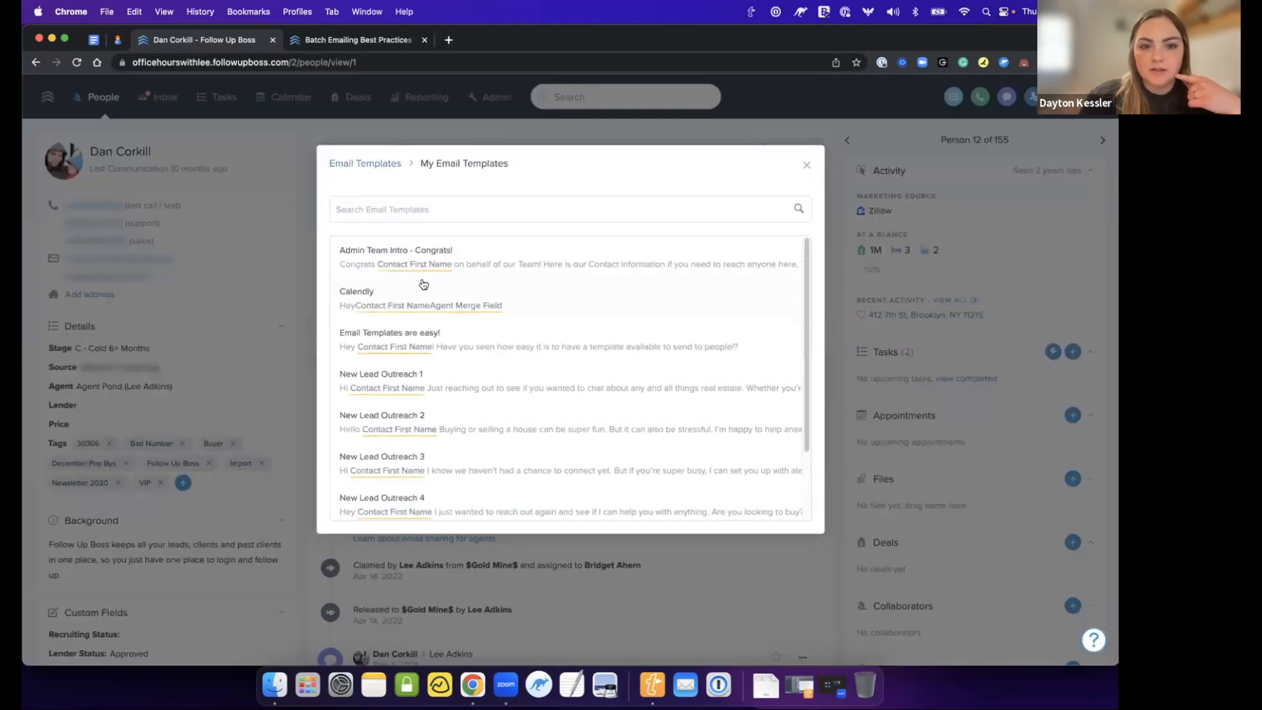
{"action": "left_click", "coordinate": [426, 351]}
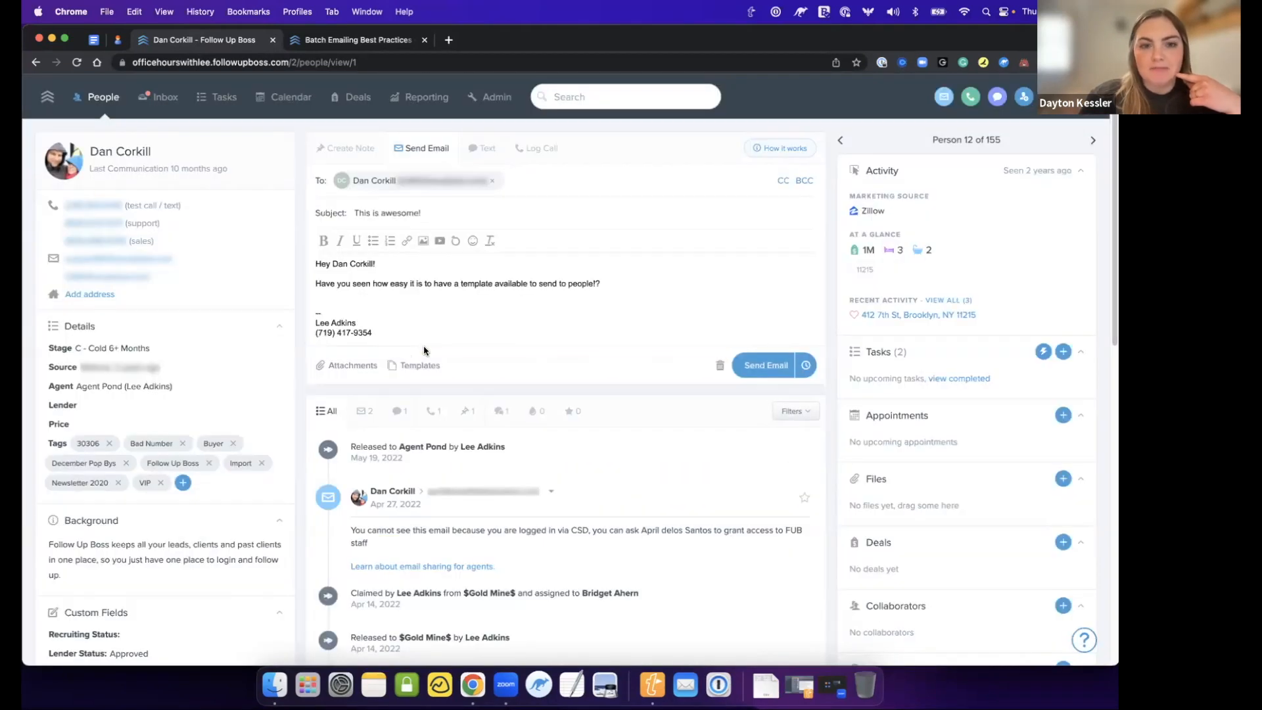
- Insert a blank line below the email's greeting and add a star emoji at the end of the subject
{"action": "left_click_drag", "start_coordinate": [332, 264], "coordinate": [365, 269]}
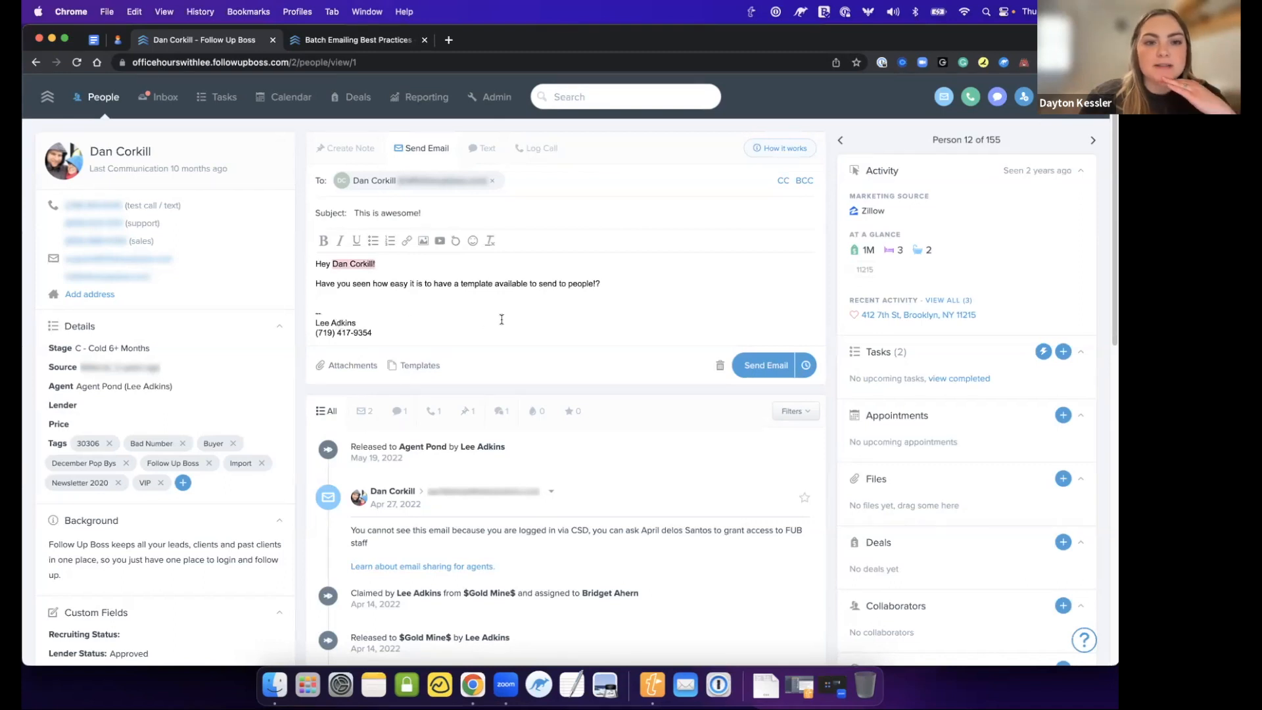
{"action": "left_click", "coordinate": [403, 264]}
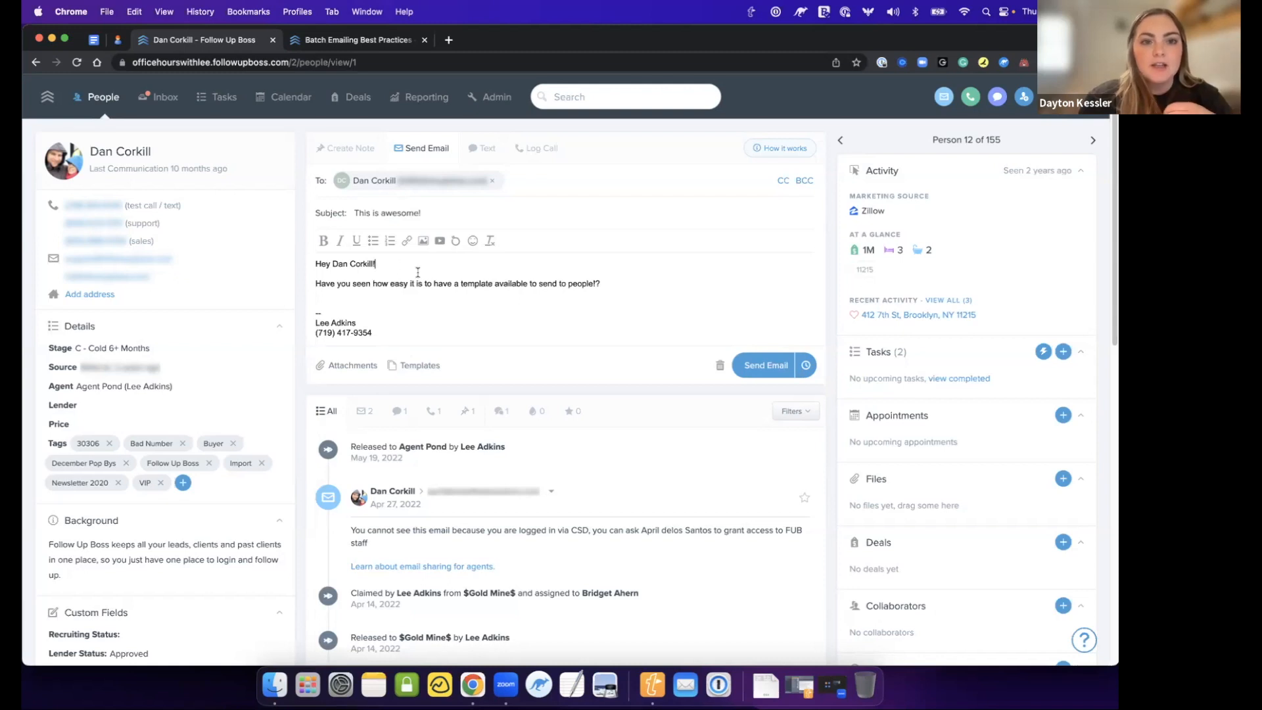
{"action": "key", "text": "Return"}
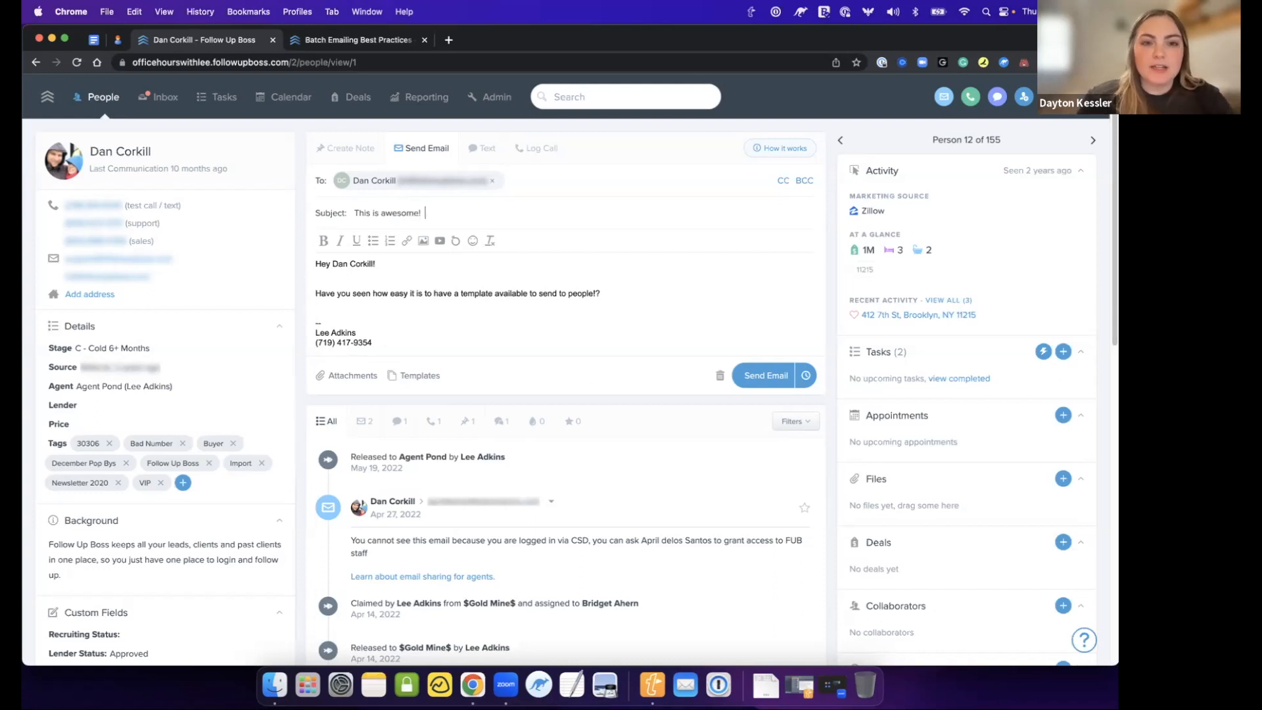
{"action": "key", "text": "ctrl+super+space"}
{"action": "left_click", "coordinate": [393, 282]}
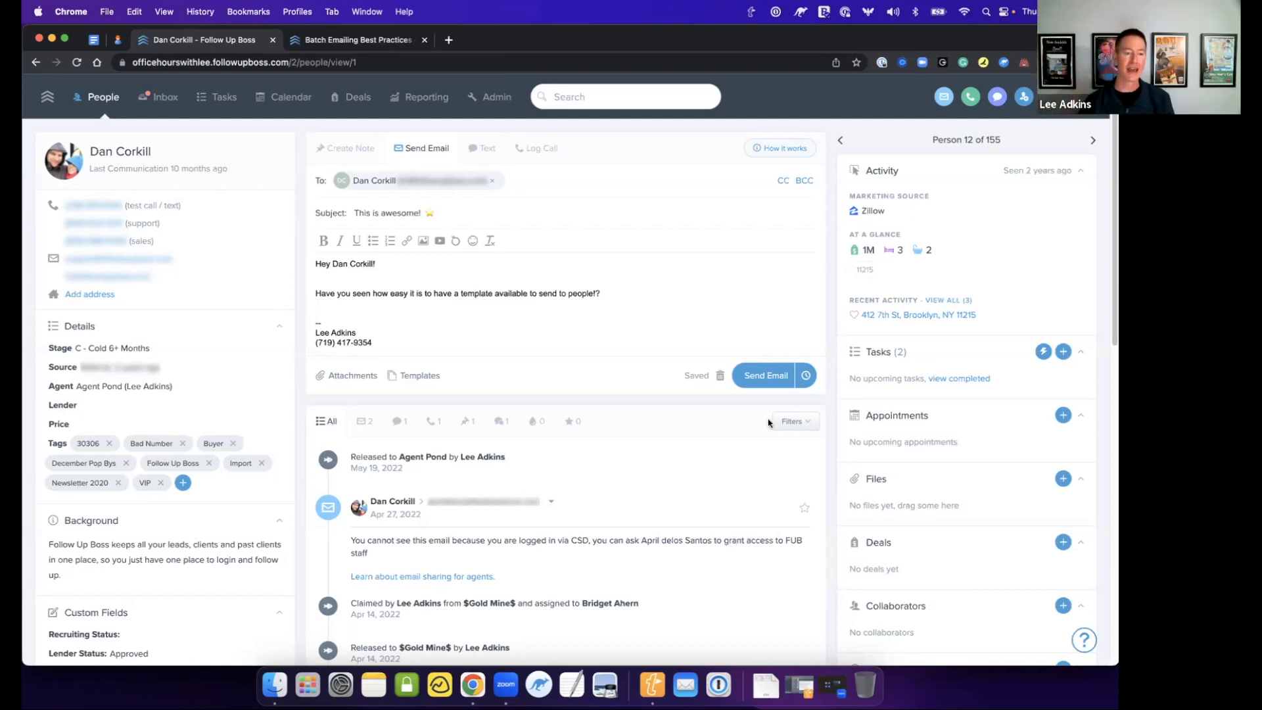
- Schedule the composed email for 02/17/2023 at 12:00 PM and view the scheduled email from the contact's timeline
{"action": "left_click", "coordinate": [805, 375]}
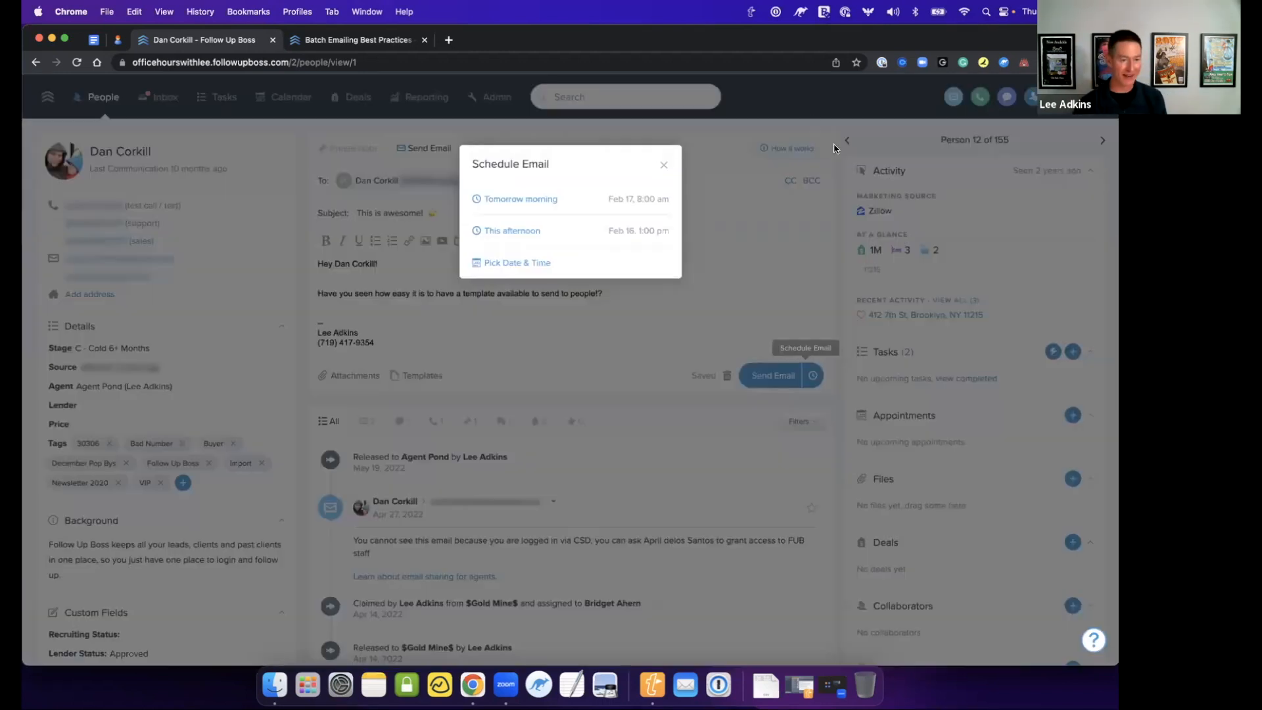
{"action": "left_click", "coordinate": [566, 263]}
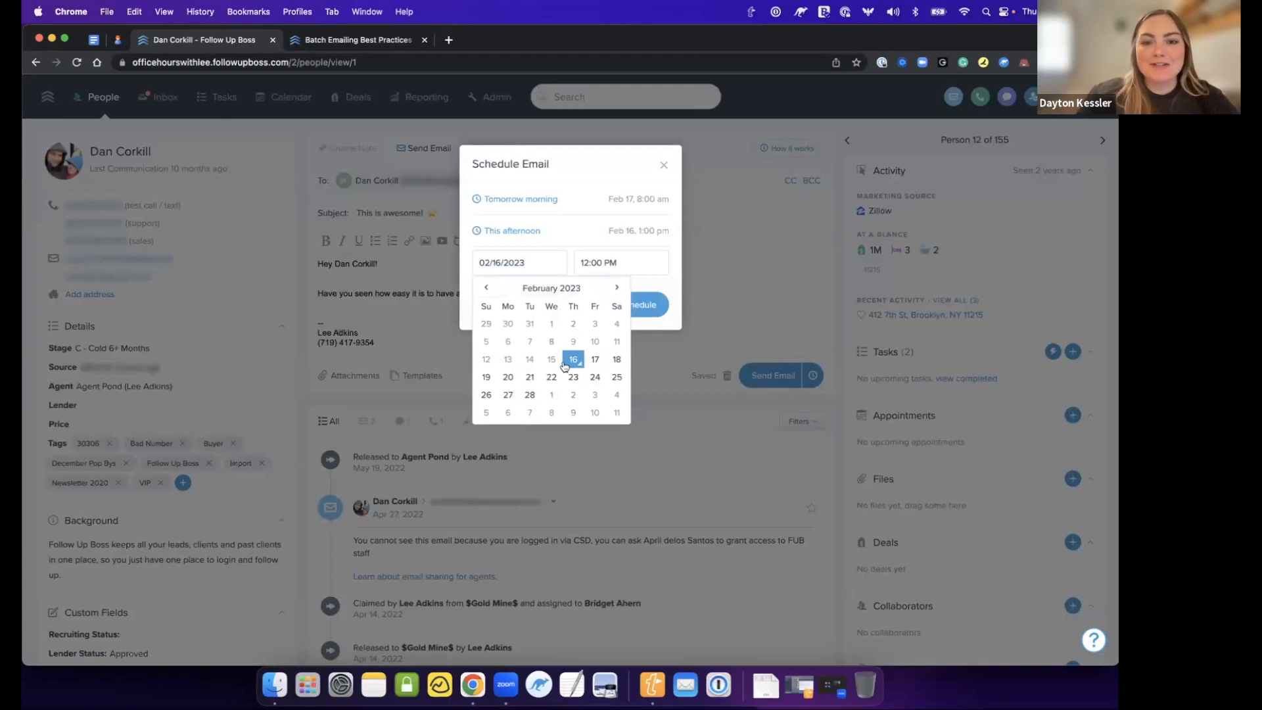
{"action": "left_click", "coordinate": [595, 359]}
{"action": "left_click", "coordinate": [602, 279]}
{"action": "left_click", "coordinate": [600, 291]}
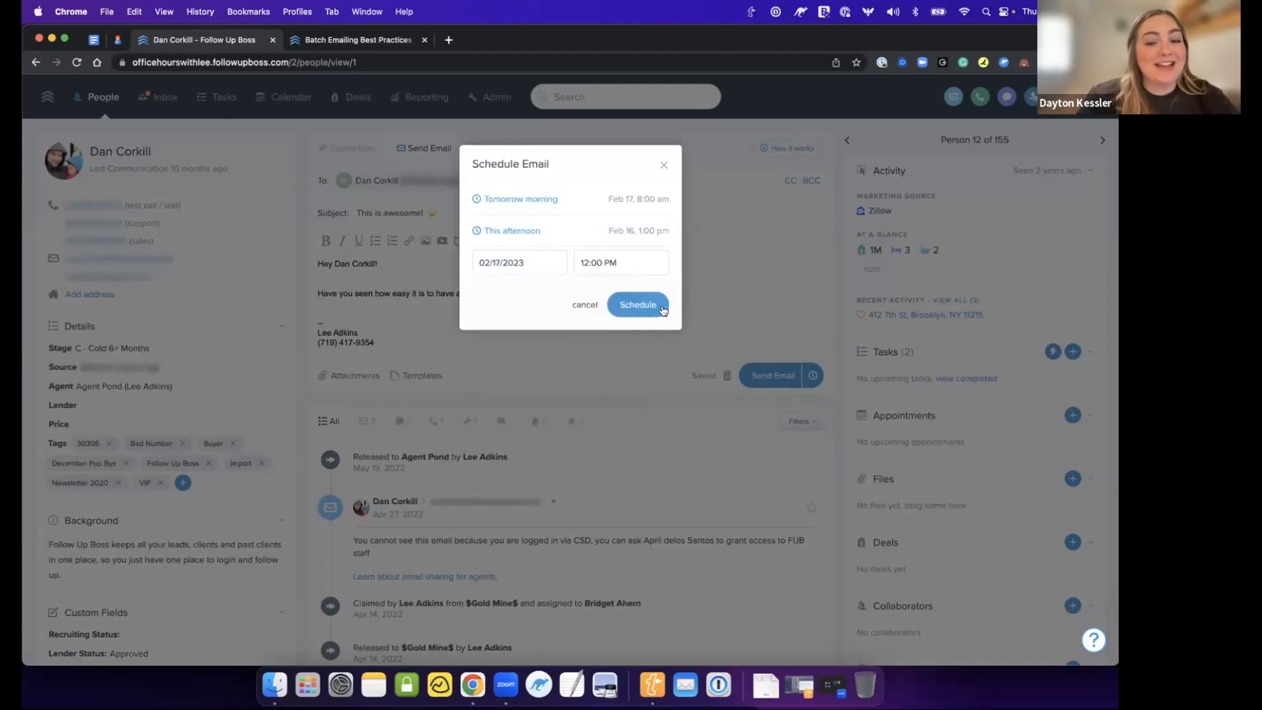
{"action": "left_click", "coordinate": [644, 305]}
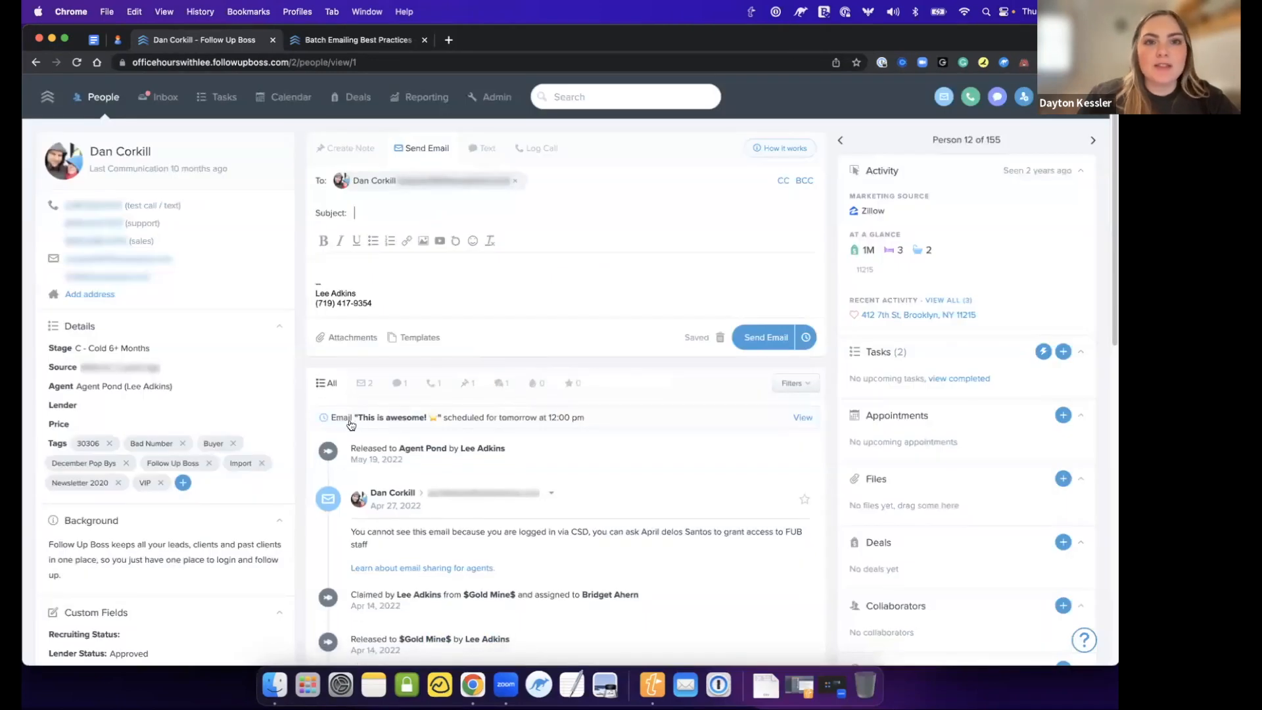
{"action": "scroll", "coordinate": [351, 424], "scroll_direction": "down", "scroll_amount": 1}
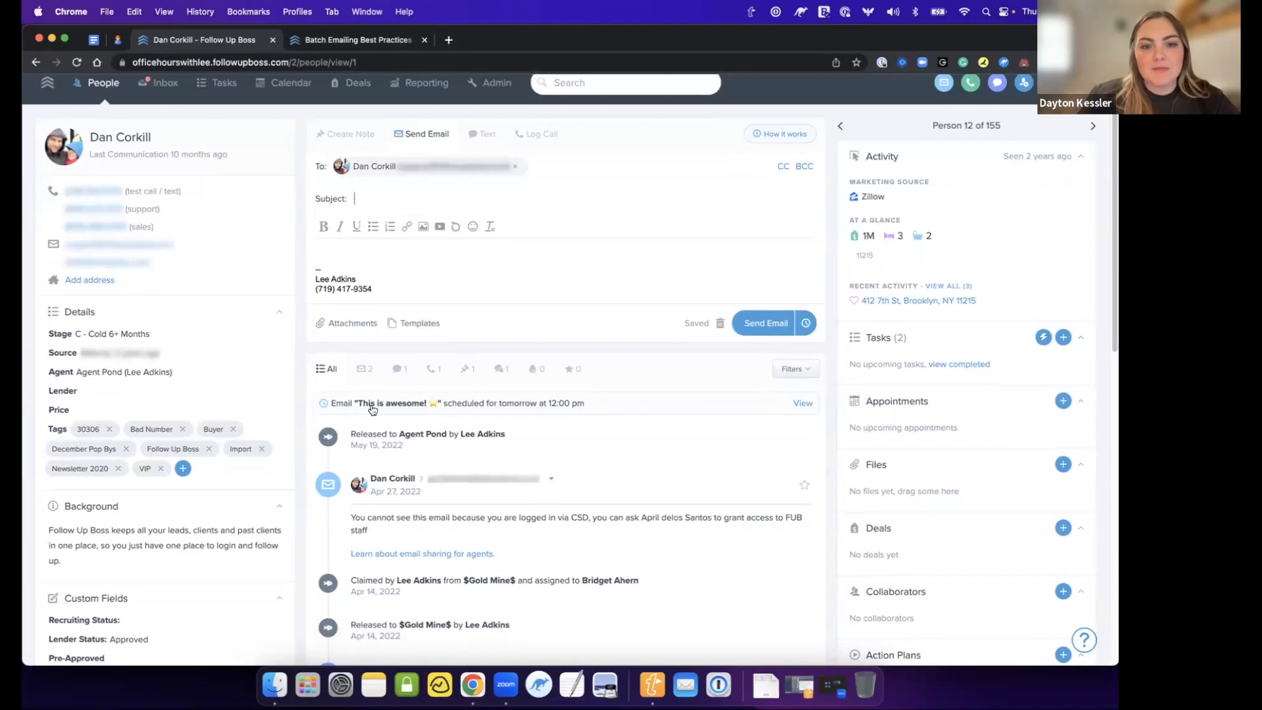
{"action": "left_click", "coordinate": [799, 403]}
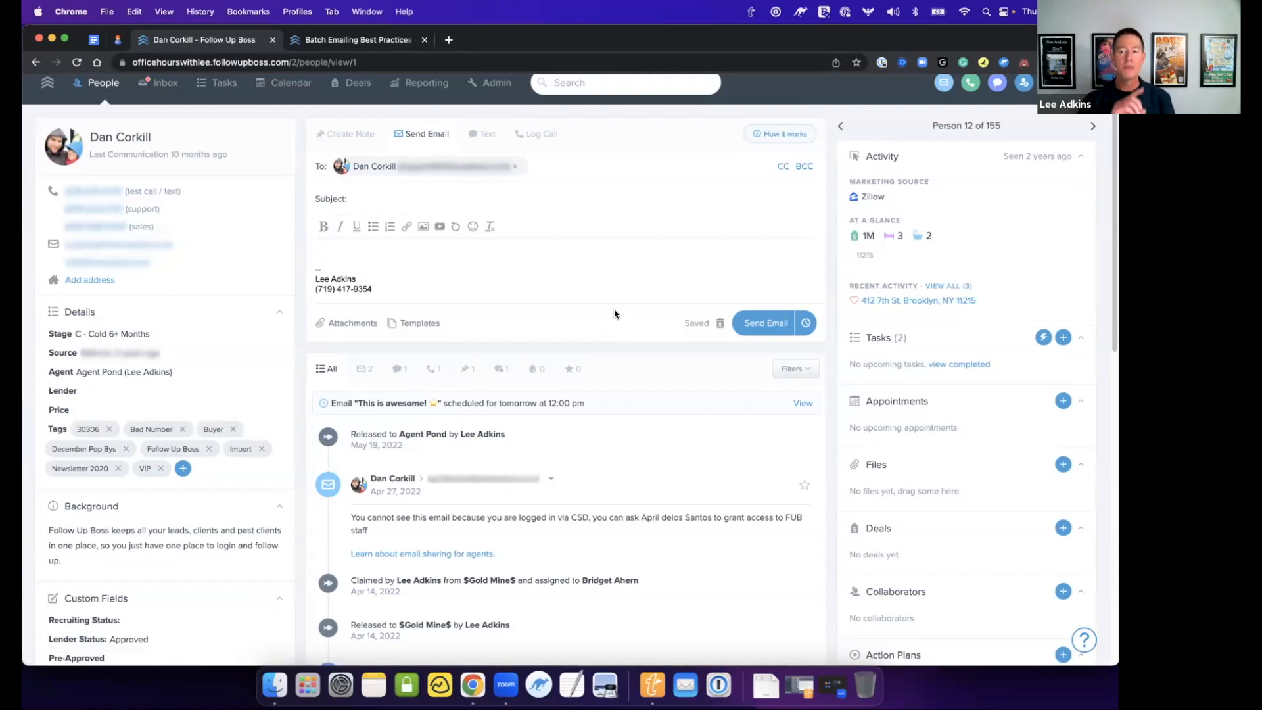
- Go to the list of email template folders in the admin settings
{"action": "scroll", "coordinate": [587, 349], "scroll_direction": "up", "scroll_amount": 1}
{"action": "left_click", "coordinate": [497, 97]}
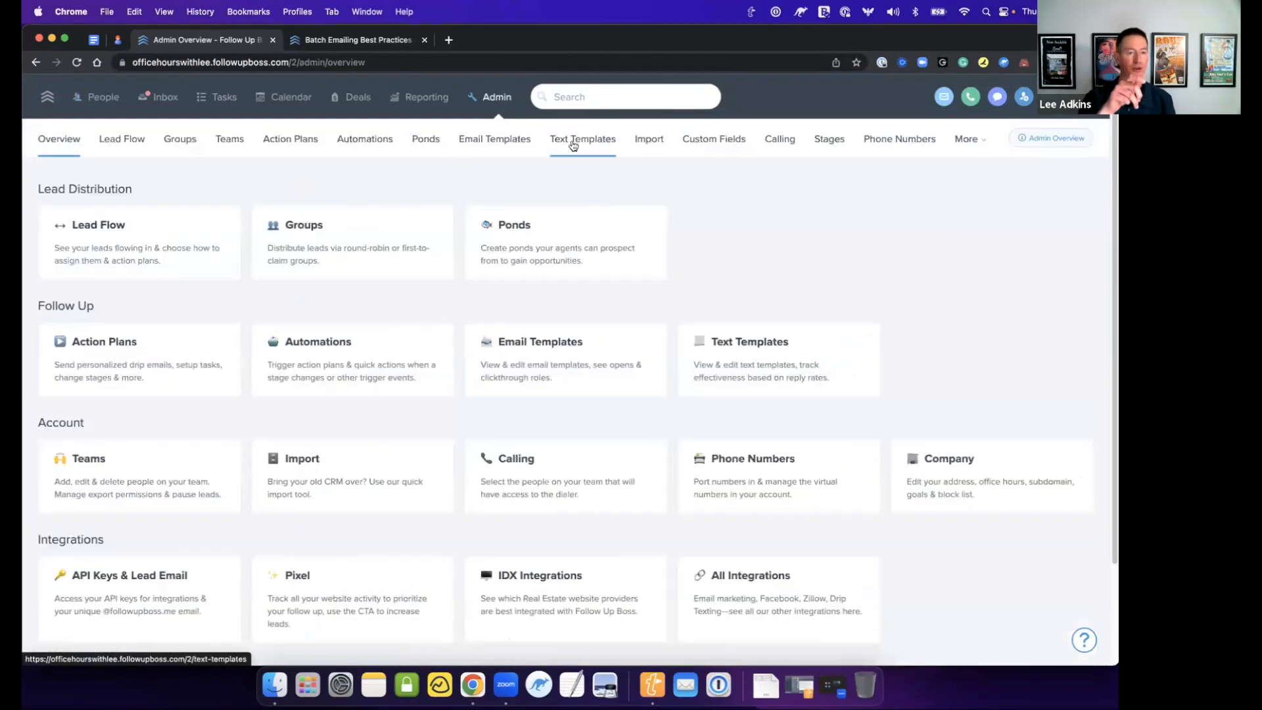
{"action": "left_click", "coordinate": [504, 139]}
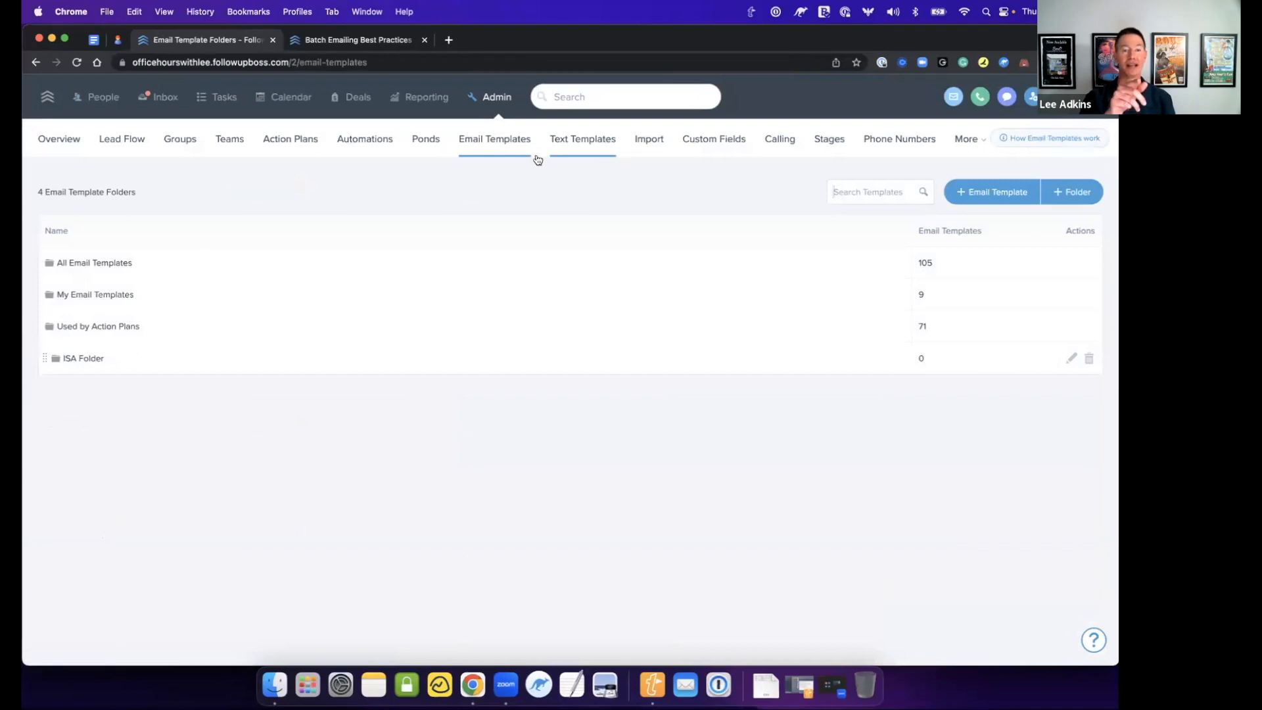
{"action": "left_click", "coordinate": [421, 97]}
{"action": "left_click", "coordinate": [486, 97]}
{"action": "left_click", "coordinate": [495, 141]}
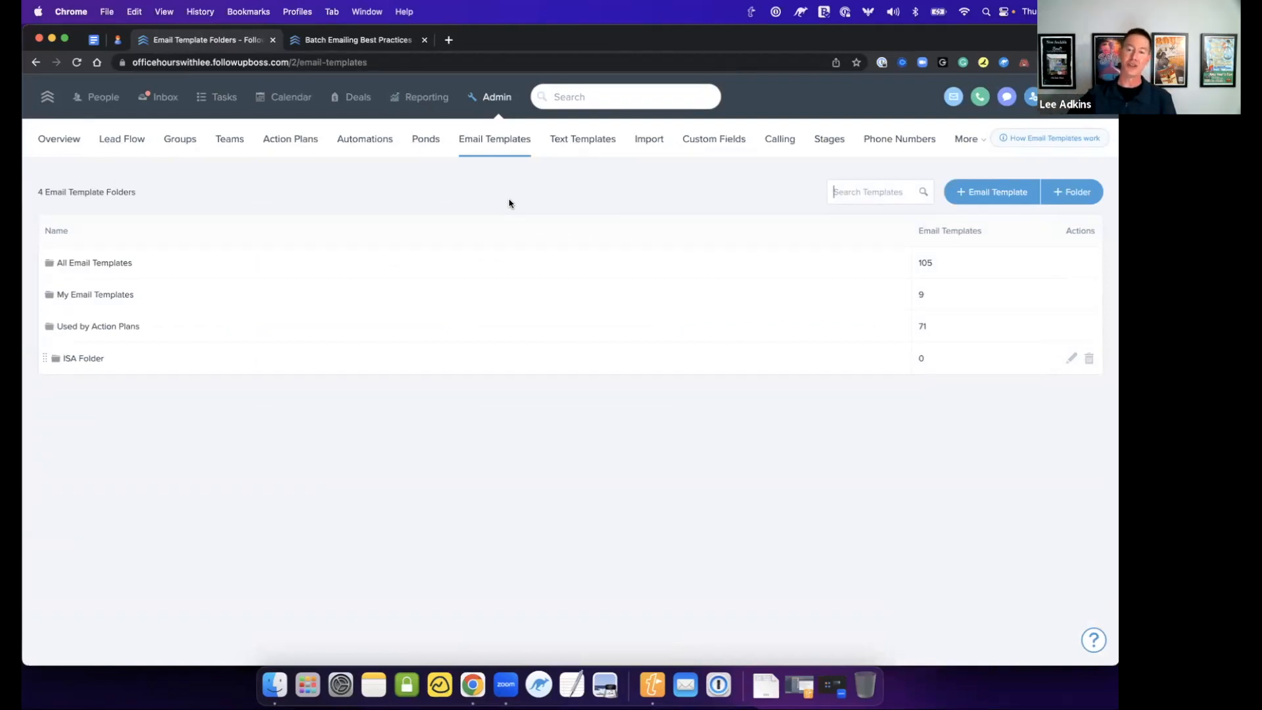
- Look inside the ISA Folder and the My Email Templates folder, and return to the folder list
{"action": "left_click", "coordinate": [132, 361]}
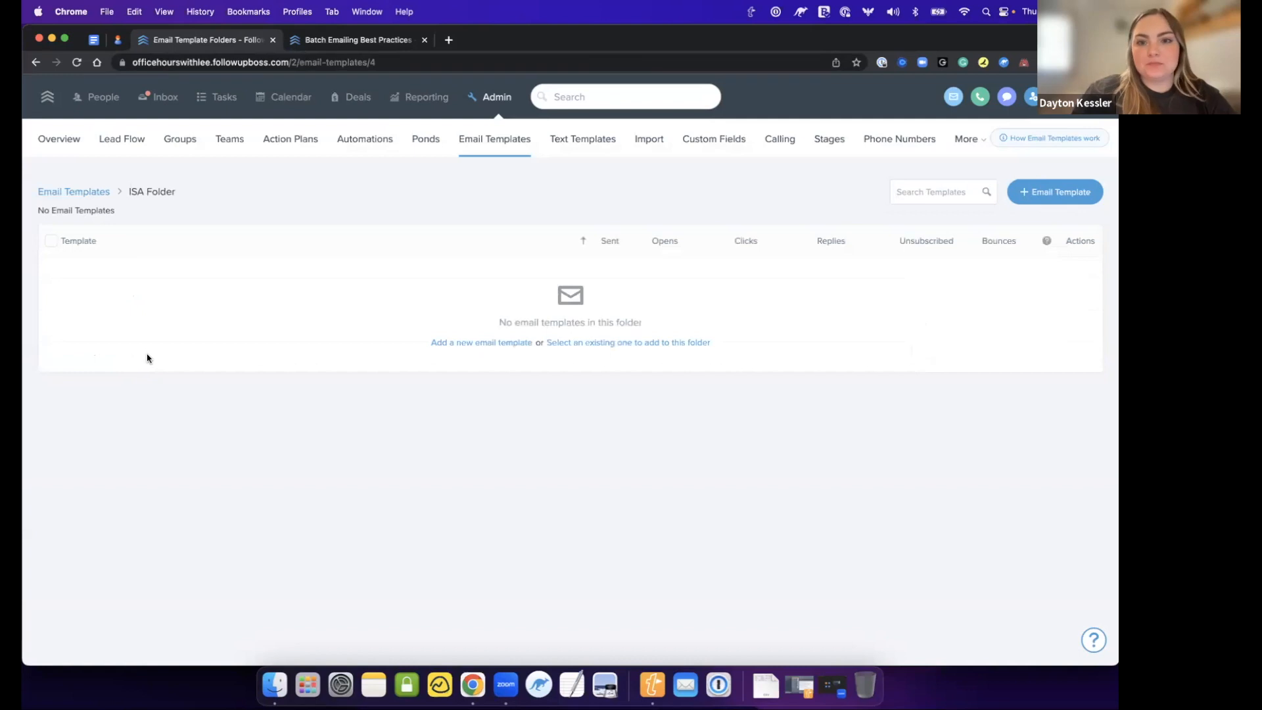
{"action": "left_click", "coordinate": [86, 194]}
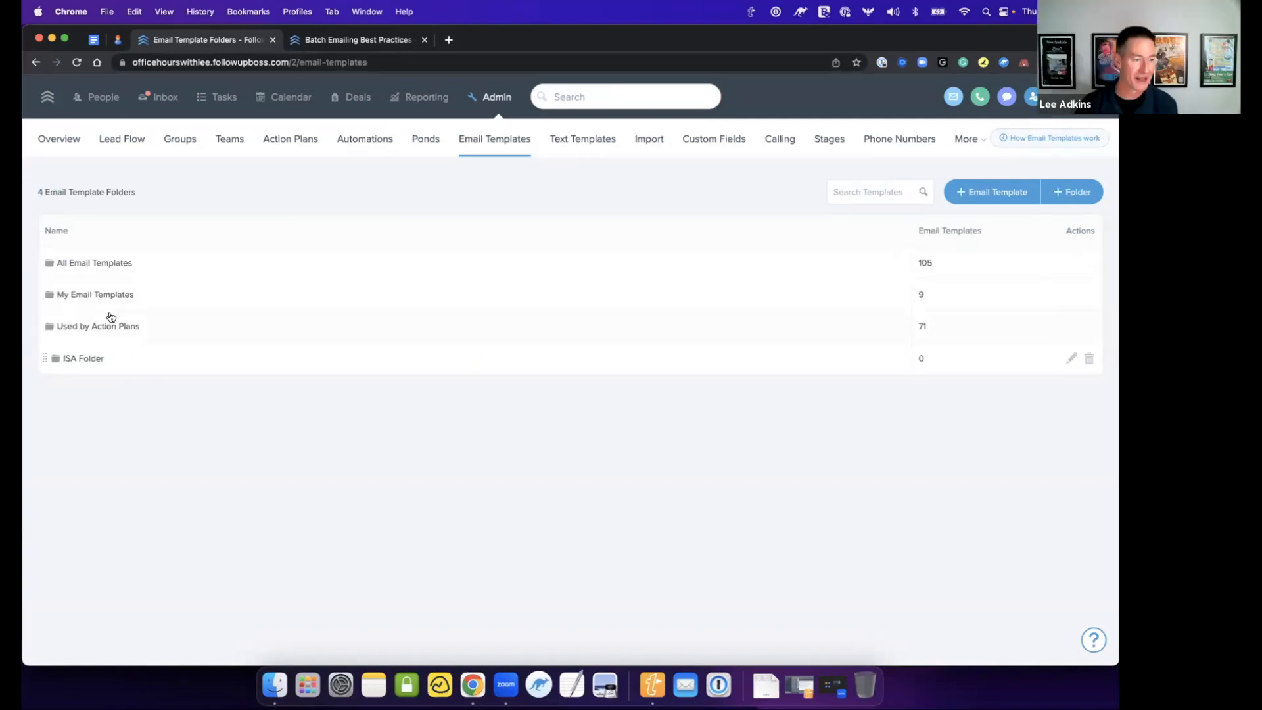
{"action": "left_click", "coordinate": [122, 294]}
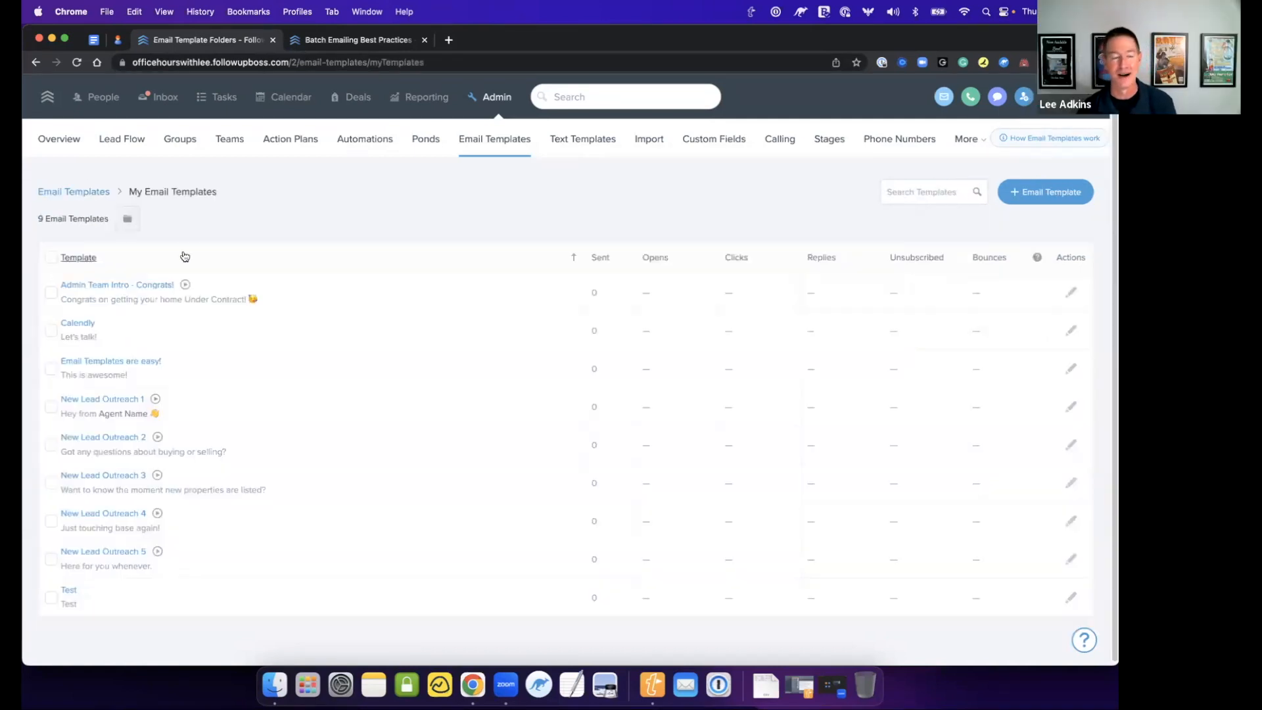
{"action": "left_click", "coordinate": [36, 61]}
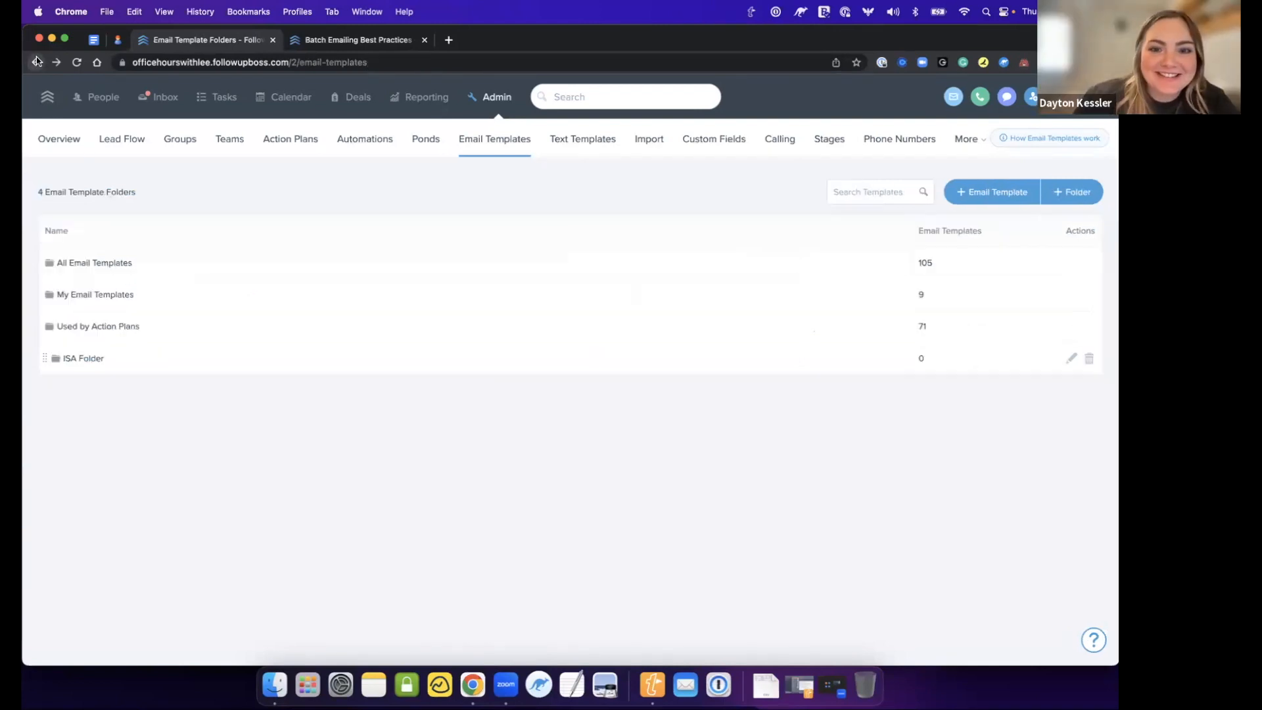
- Review the performance statistics of the templates in the Used by Action Plans folder
{"action": "left_click", "coordinate": [193, 326]}
{"action": "scroll", "coordinate": [195, 332], "scroll_direction": "down", "scroll_amount": 3}
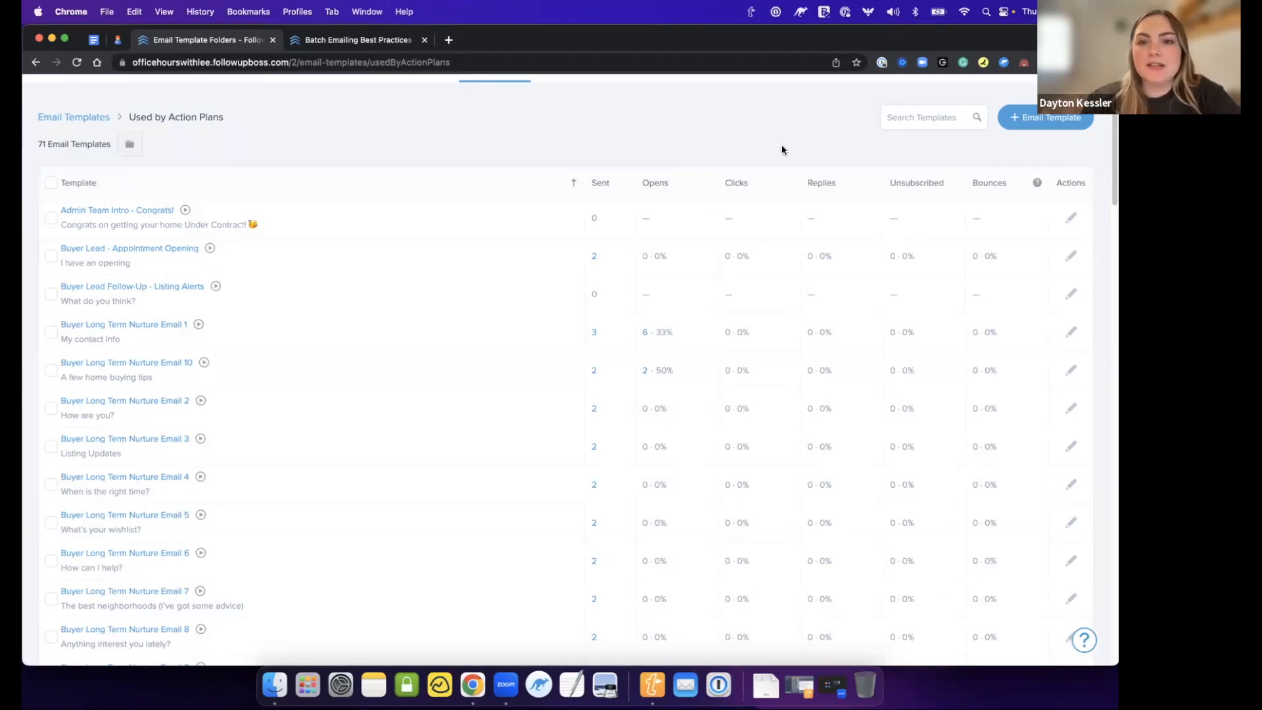
{"action": "scroll", "coordinate": [1082, 234], "scroll_direction": "up", "scroll_amount": 3}
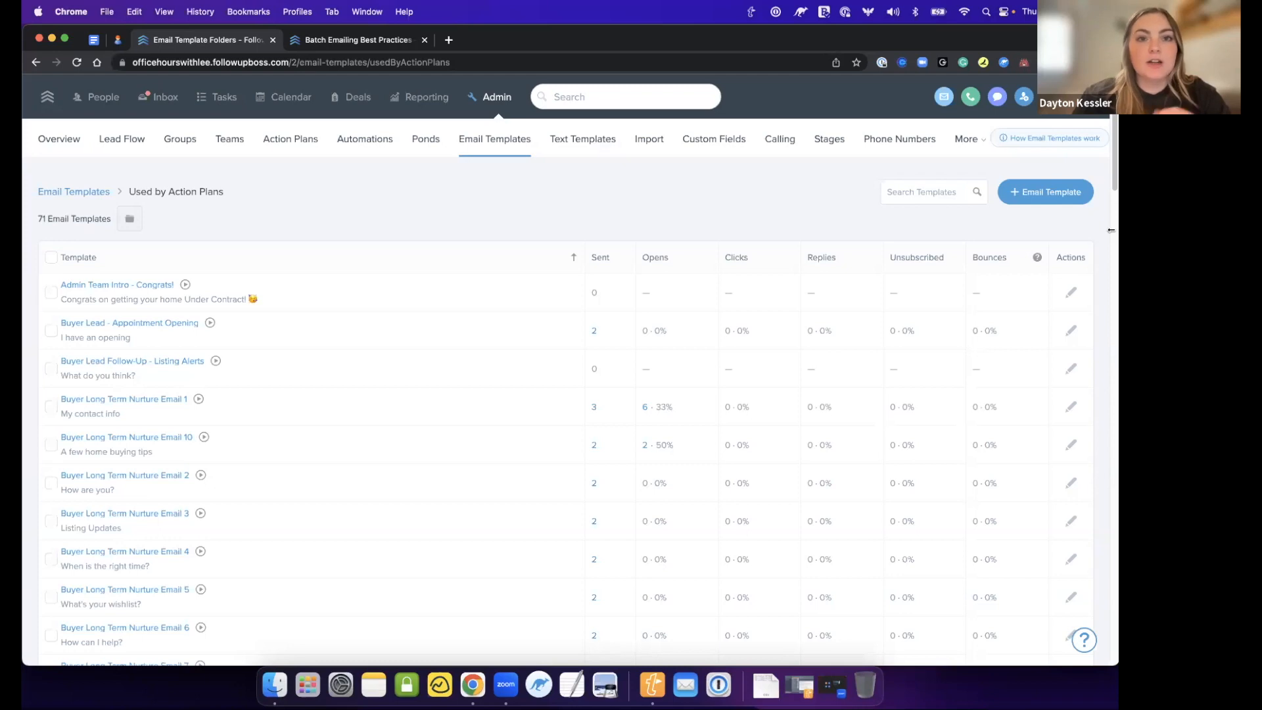
{"action": "scroll", "coordinate": [1110, 236], "scroll_direction": "down", "scroll_amount": 2}
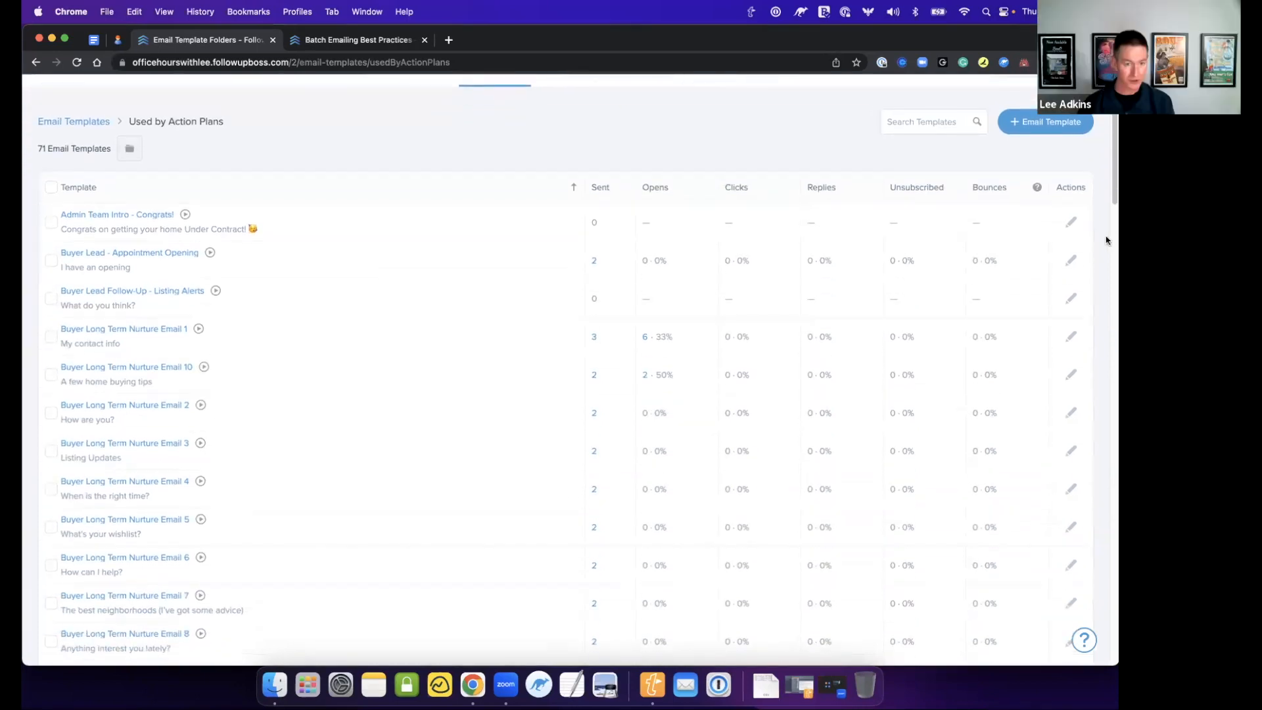
{"action": "scroll", "coordinate": [1109, 285], "scroll_direction": "up", "scroll_amount": 2}
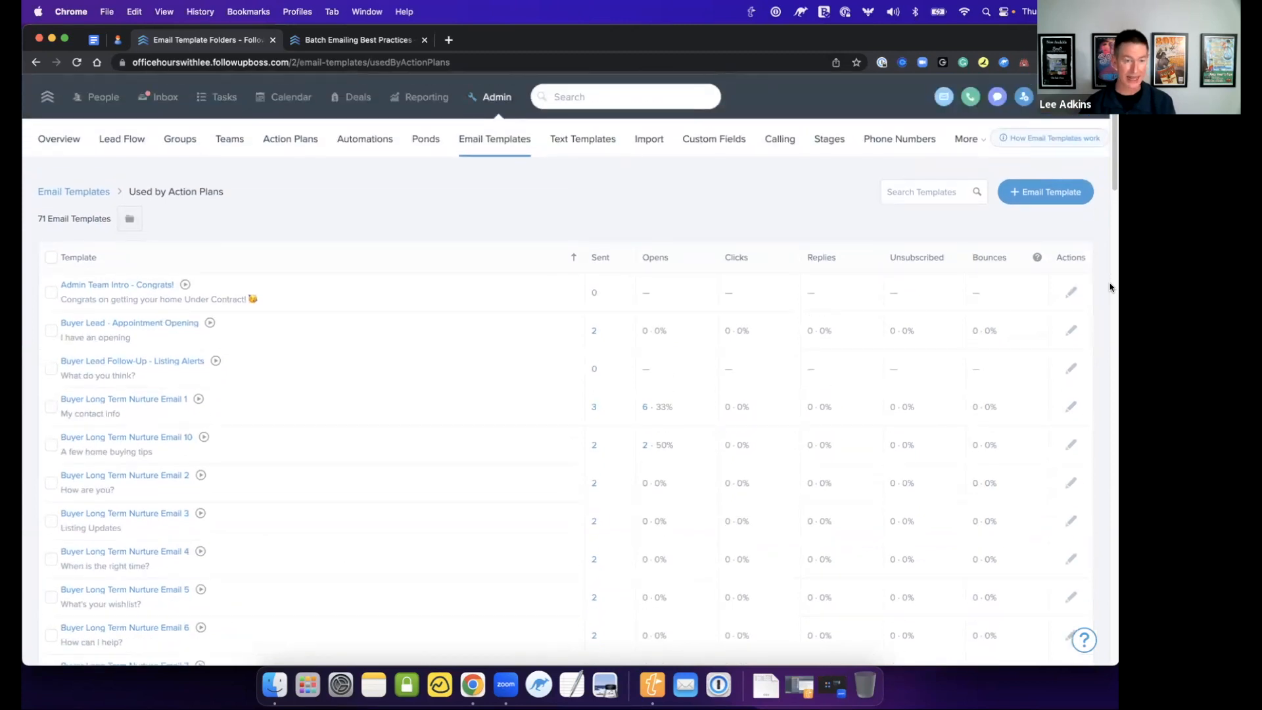
{"action": "scroll", "coordinate": [1109, 288], "scroll_direction": "down", "scroll_amount": 1}
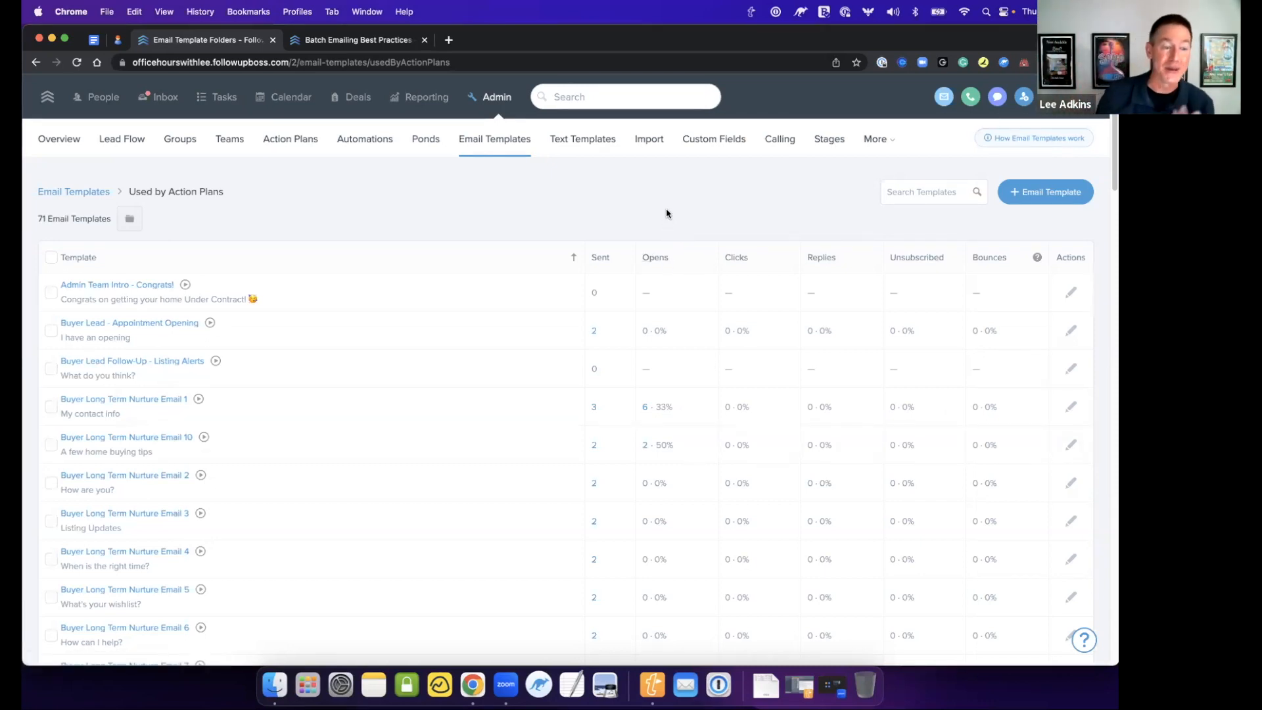
- Start a new action plan and set the action of its first step to Send email
{"action": "left_click", "coordinate": [290, 141]}
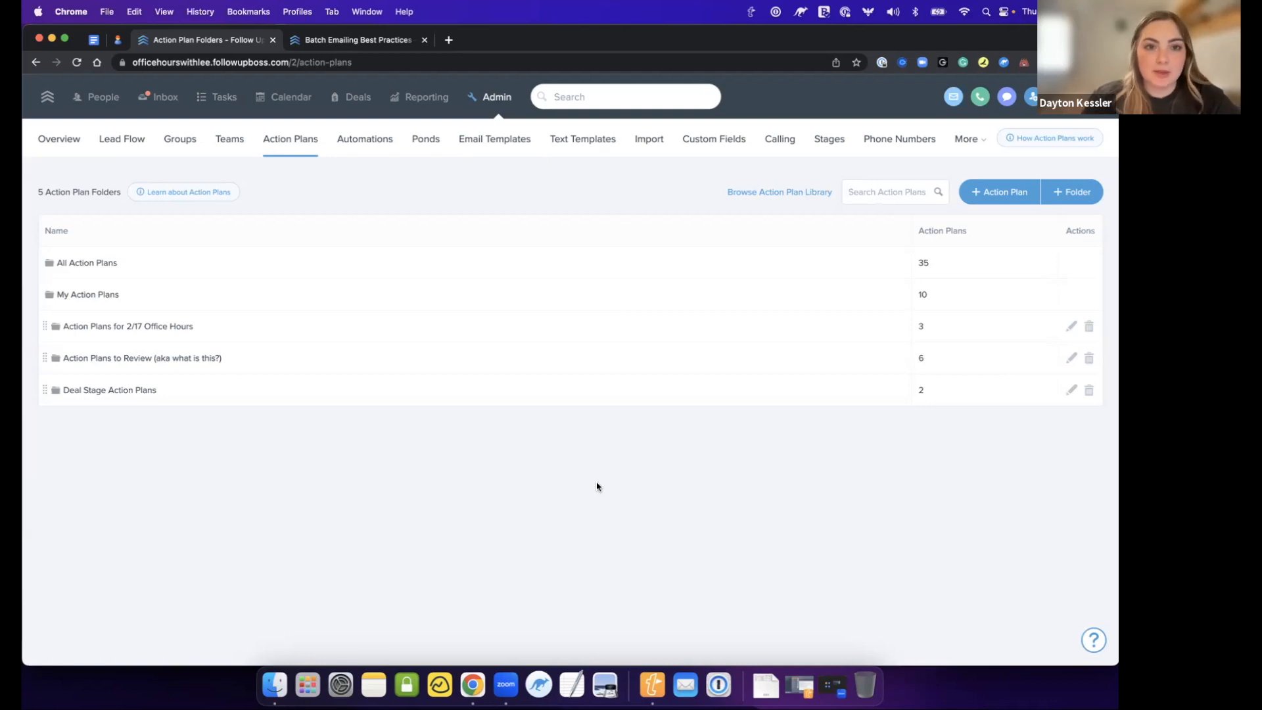
{"action": "left_click", "coordinate": [998, 191]}
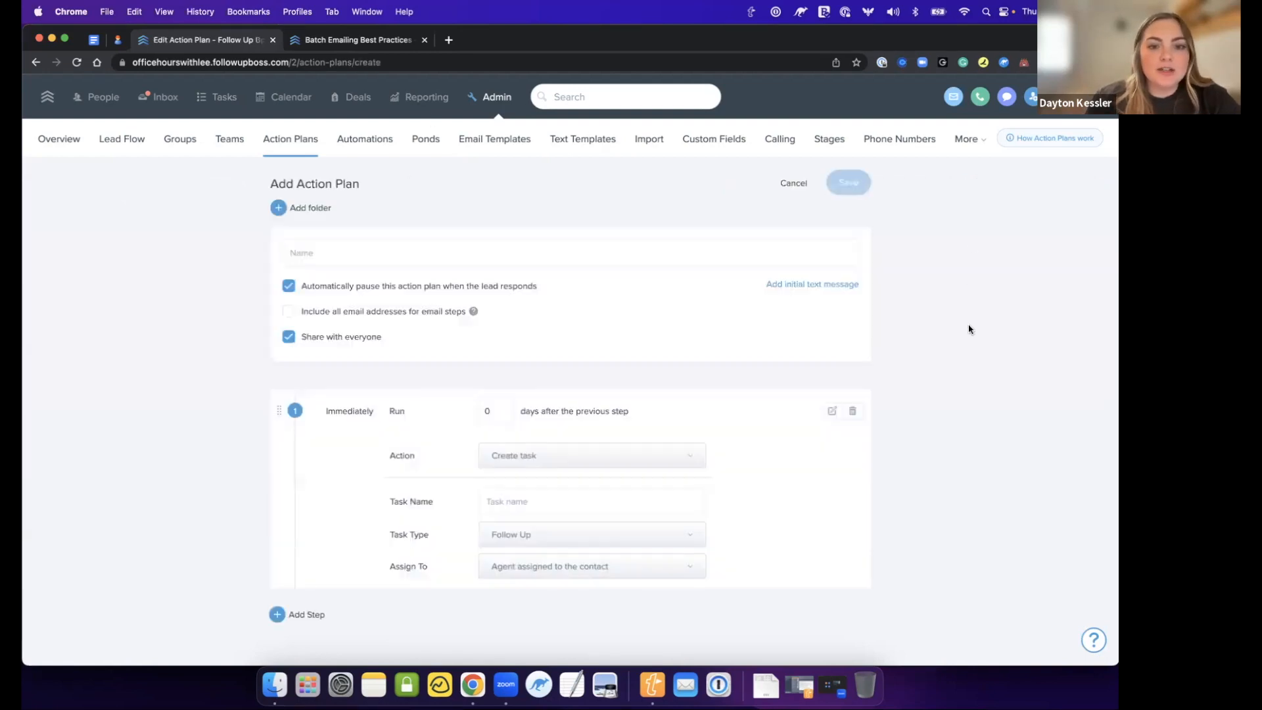
{"action": "left_click", "coordinate": [527, 460]}
{"action": "scroll", "coordinate": [809, 431], "scroll_direction": "down", "scroll_amount": 2}
{"action": "scroll", "coordinate": [809, 430], "scroll_direction": "down", "scroll_amount": 1}
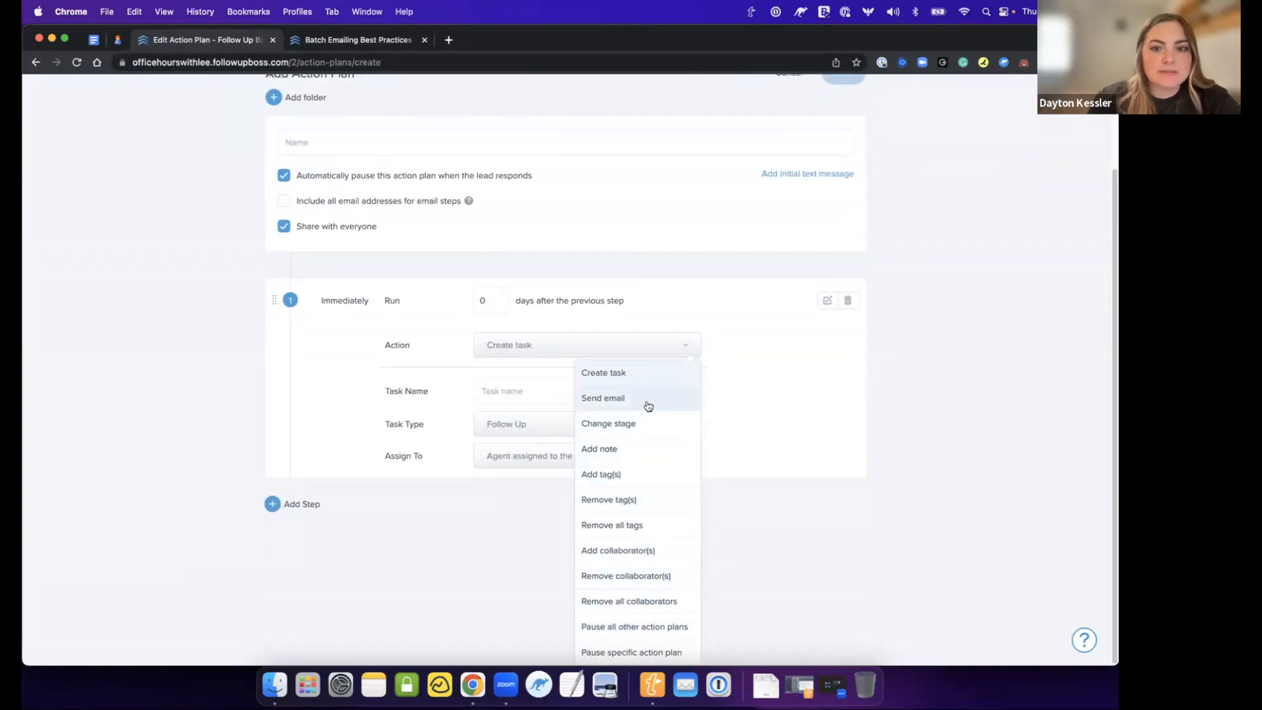
{"action": "left_click", "coordinate": [648, 406]}
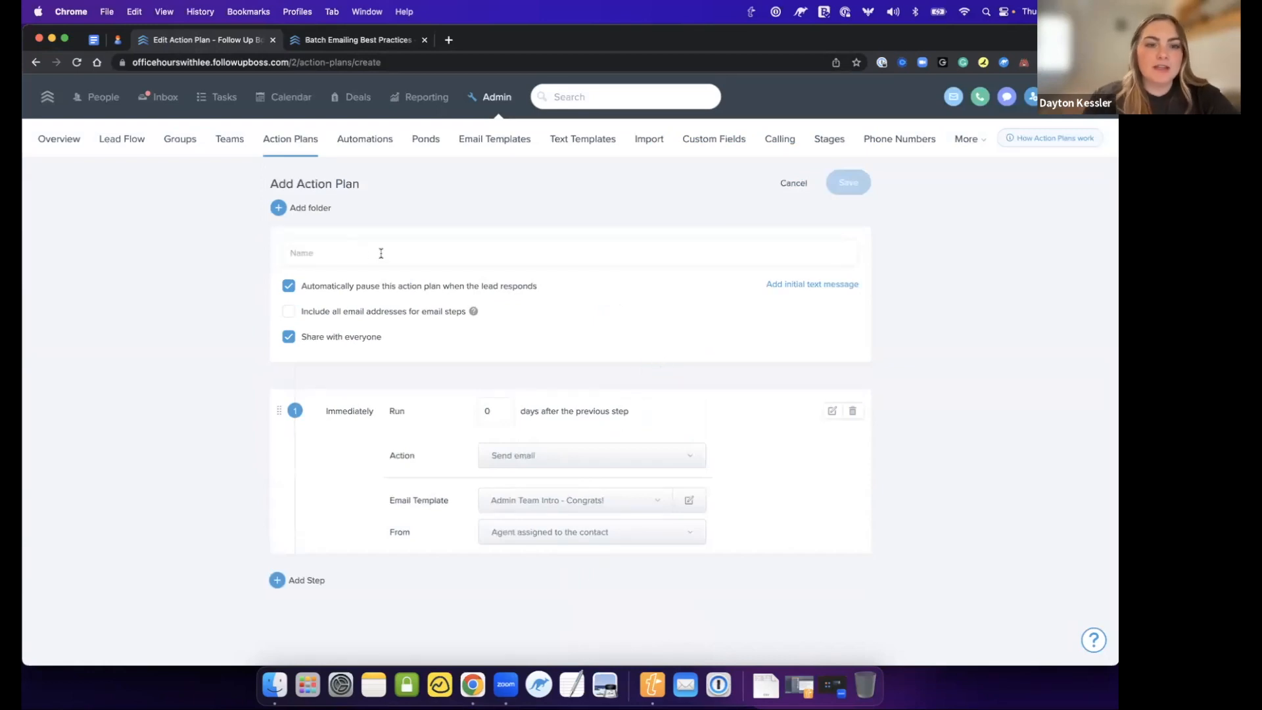
- Name the new action plan "Test Action Plan"
{"action": "type", "text": "Tets"}
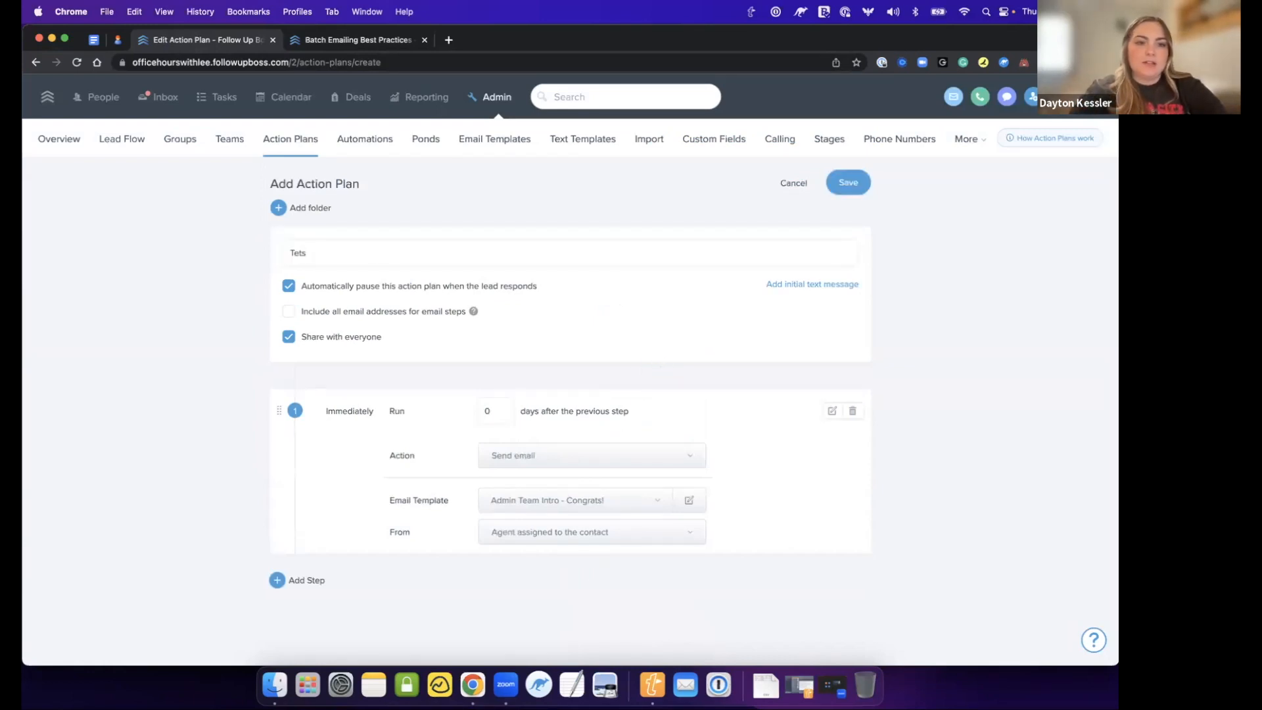
{"action": "type", "text": "t"}
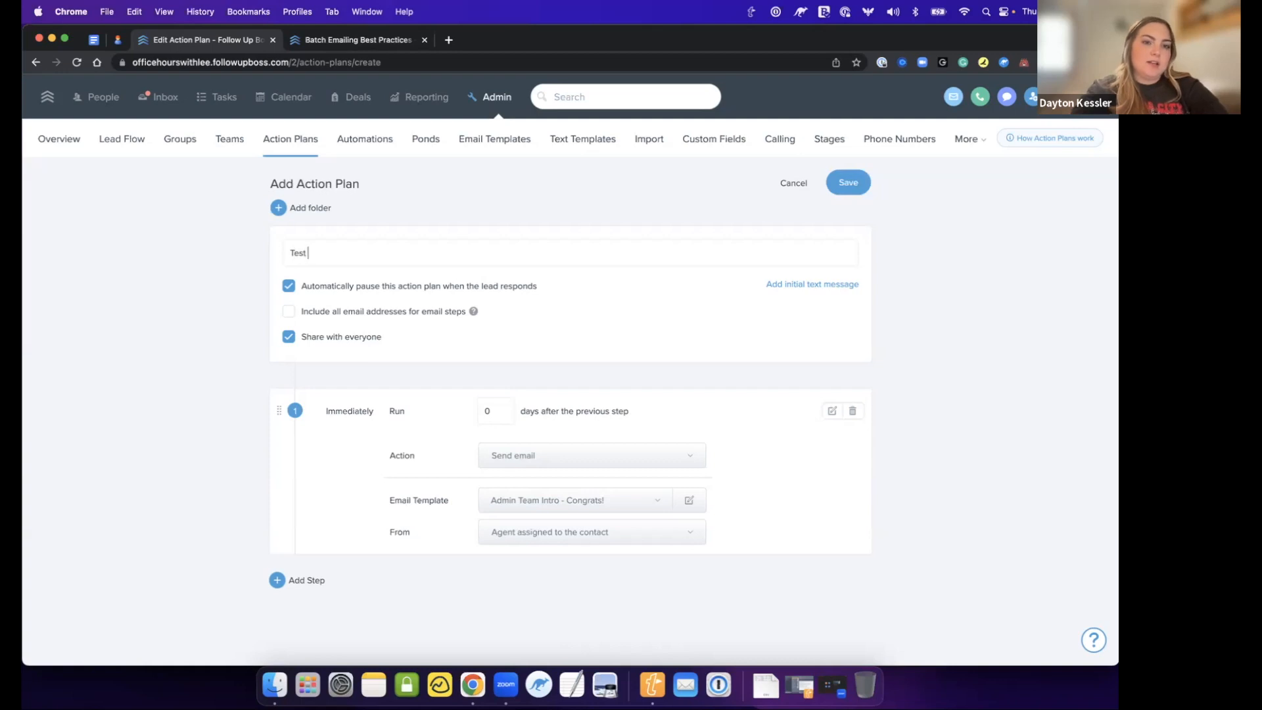
{"action": "type", "text": "st Action Plan"}
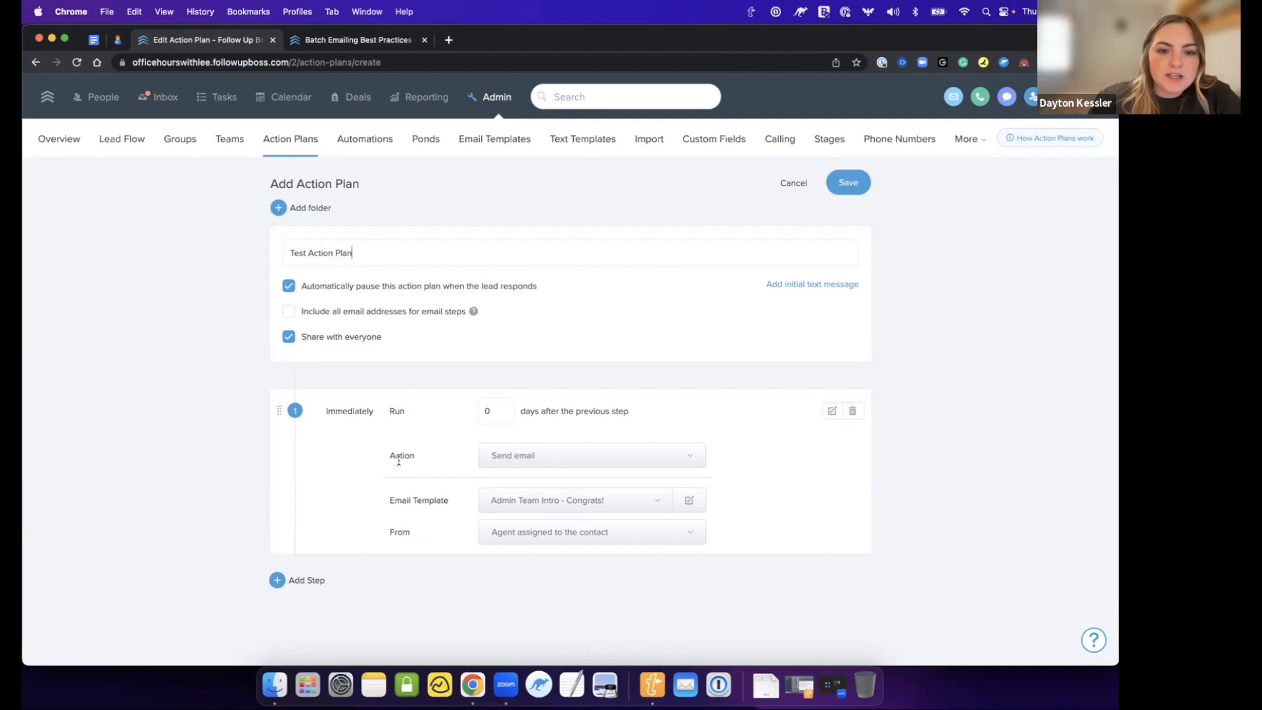
- View the editor and the template chooser for the first step's email template, closing both without changes
{"action": "left_click", "coordinate": [696, 505]}
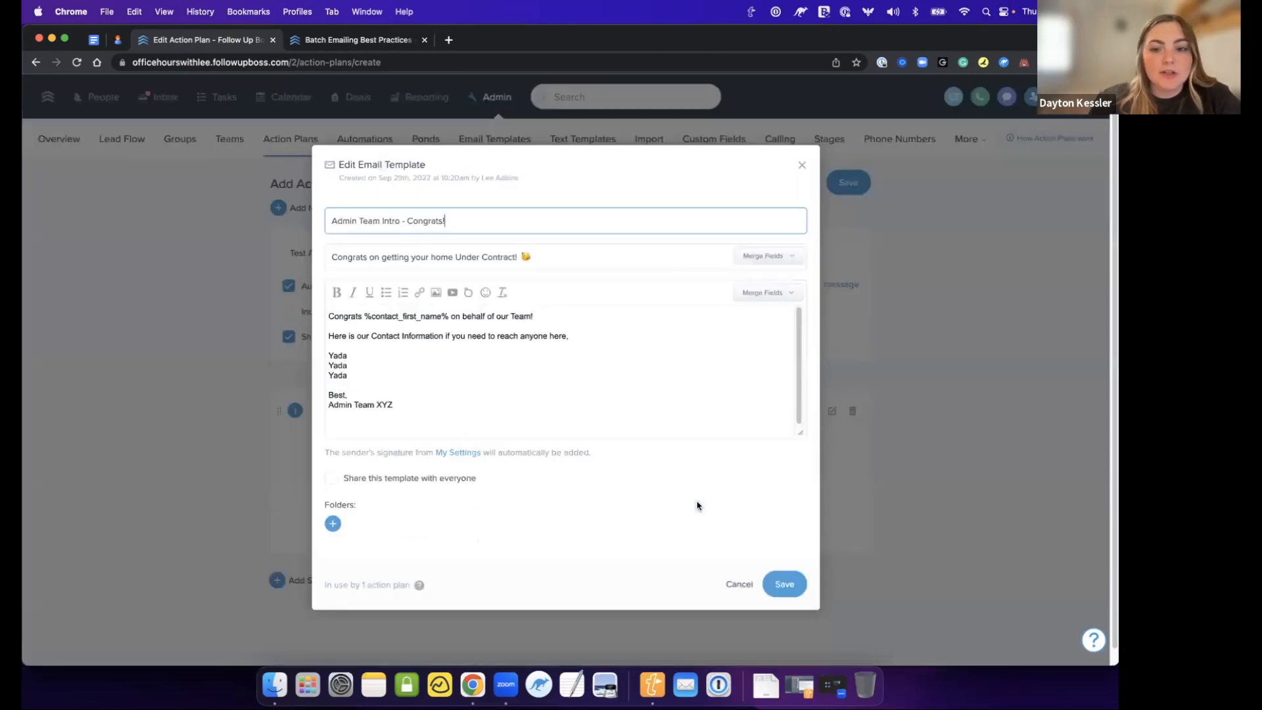
{"action": "left_click", "coordinate": [737, 586]}
{"action": "left_click", "coordinate": [611, 503]}
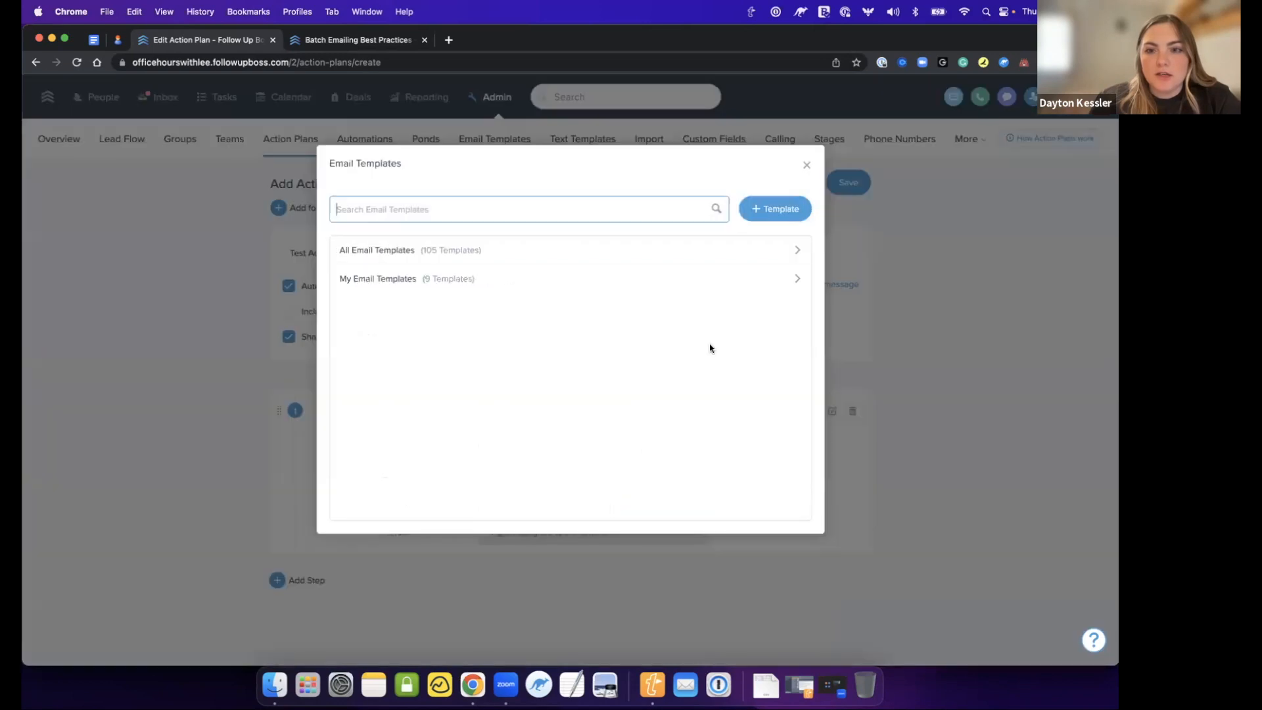
{"action": "left_click", "coordinate": [806, 166]}
- Add a second step to the action plan and select its delay in days
{"action": "left_click", "coordinate": [289, 582]}
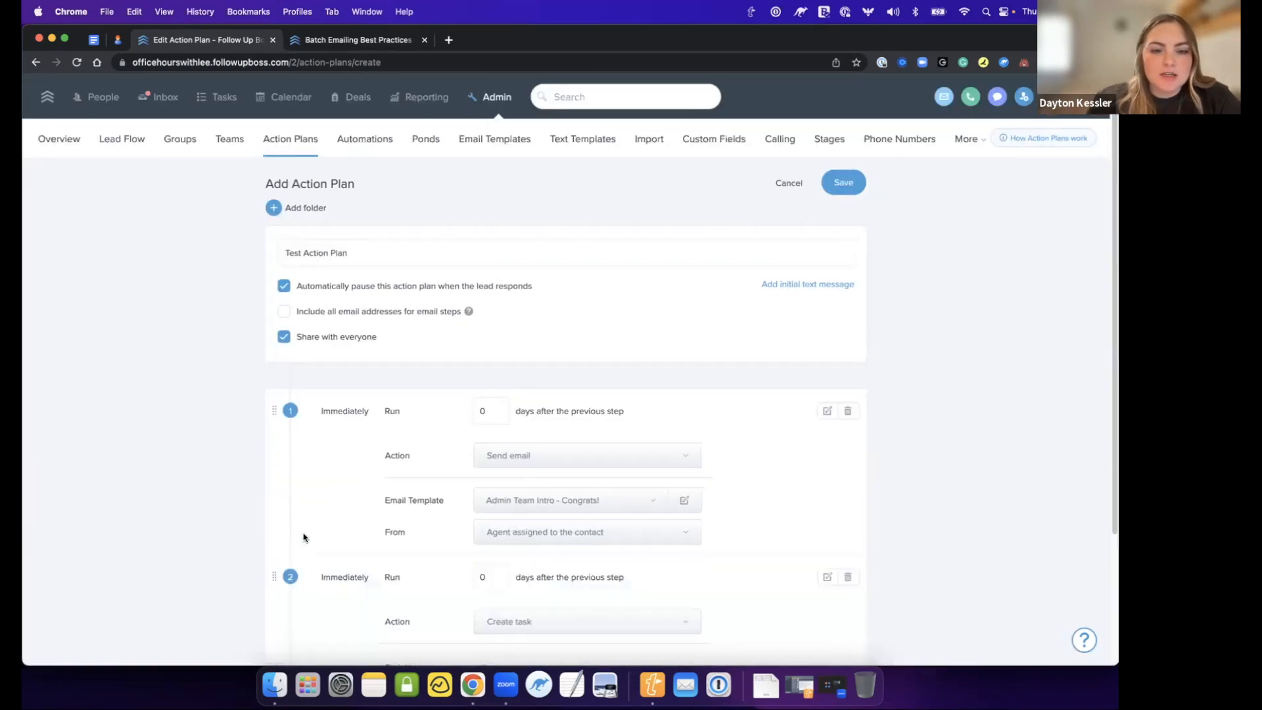
{"action": "scroll", "coordinate": [306, 534], "scroll_direction": "down", "scroll_amount": 3}
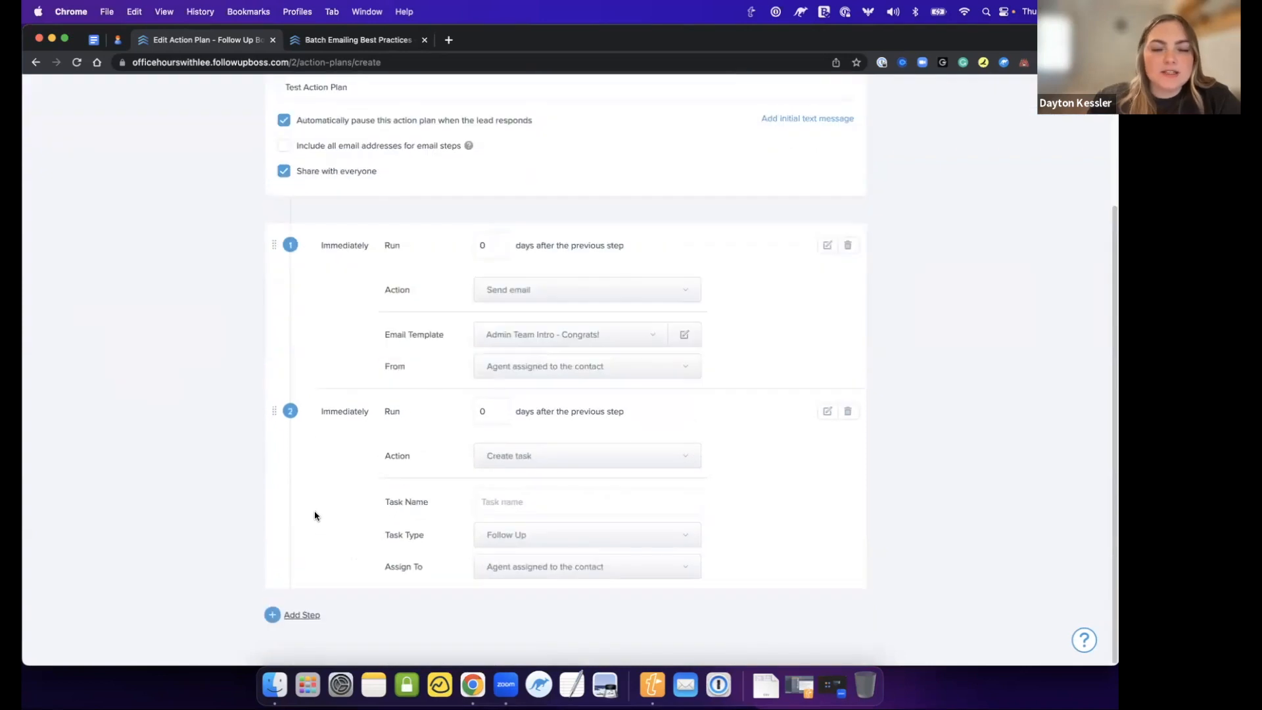
{"action": "left_click_drag", "start_coordinate": [492, 407], "coordinate": [470, 407]}
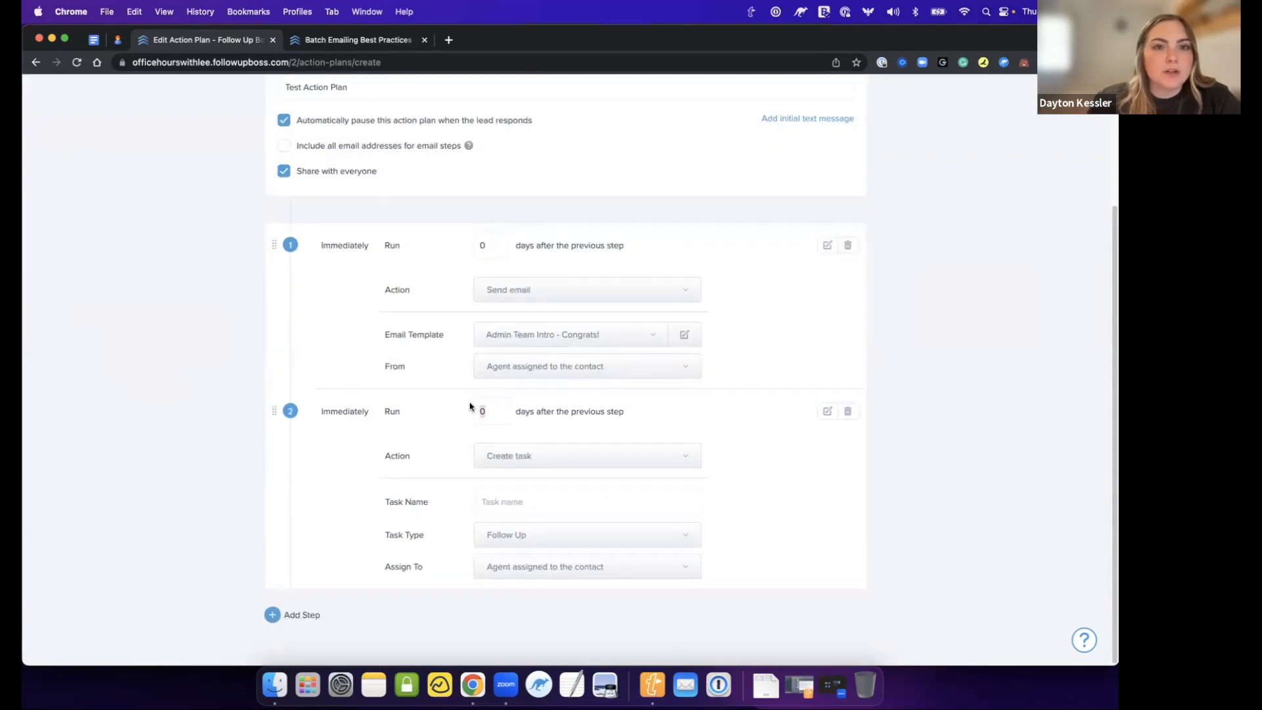
{"action": "scroll", "coordinate": [455, 464], "scroll_direction": "up", "scroll_amount": 3}
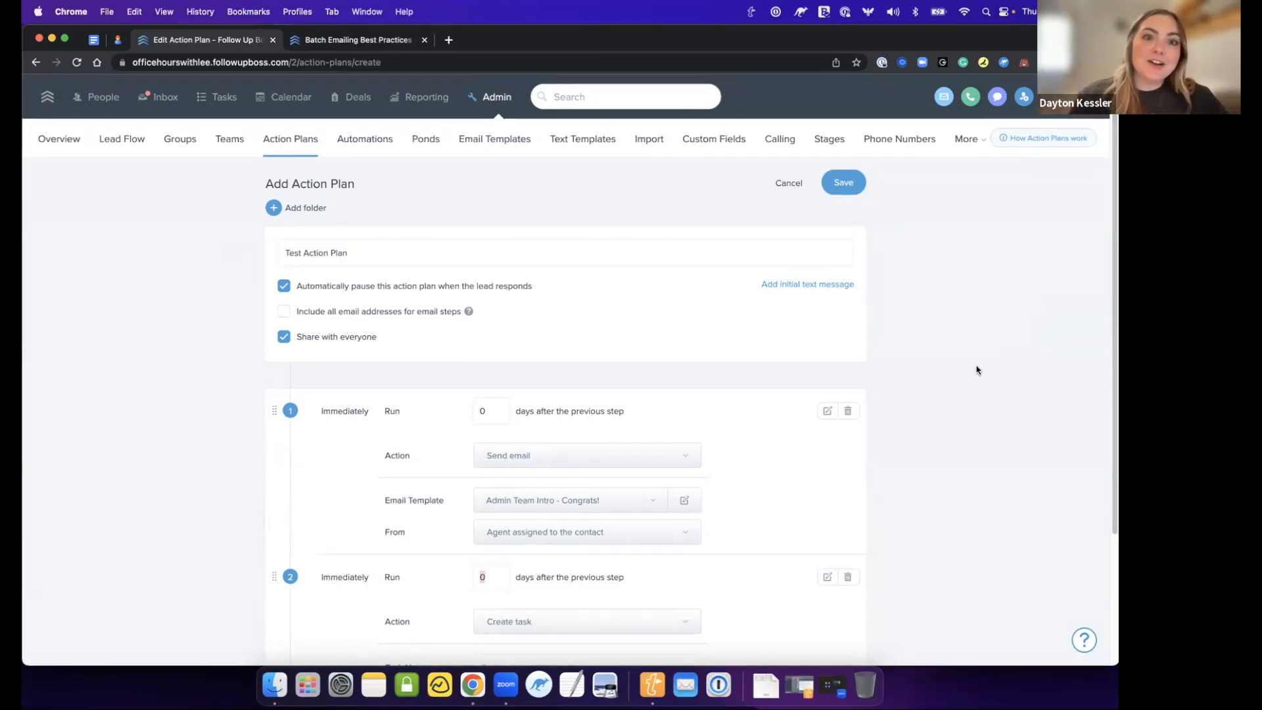
{"action": "scroll", "coordinate": [981, 387], "scroll_direction": "down", "scroll_amount": 2}
{"action": "scroll", "coordinate": [981, 388], "scroll_direction": "up", "scroll_amount": 2}
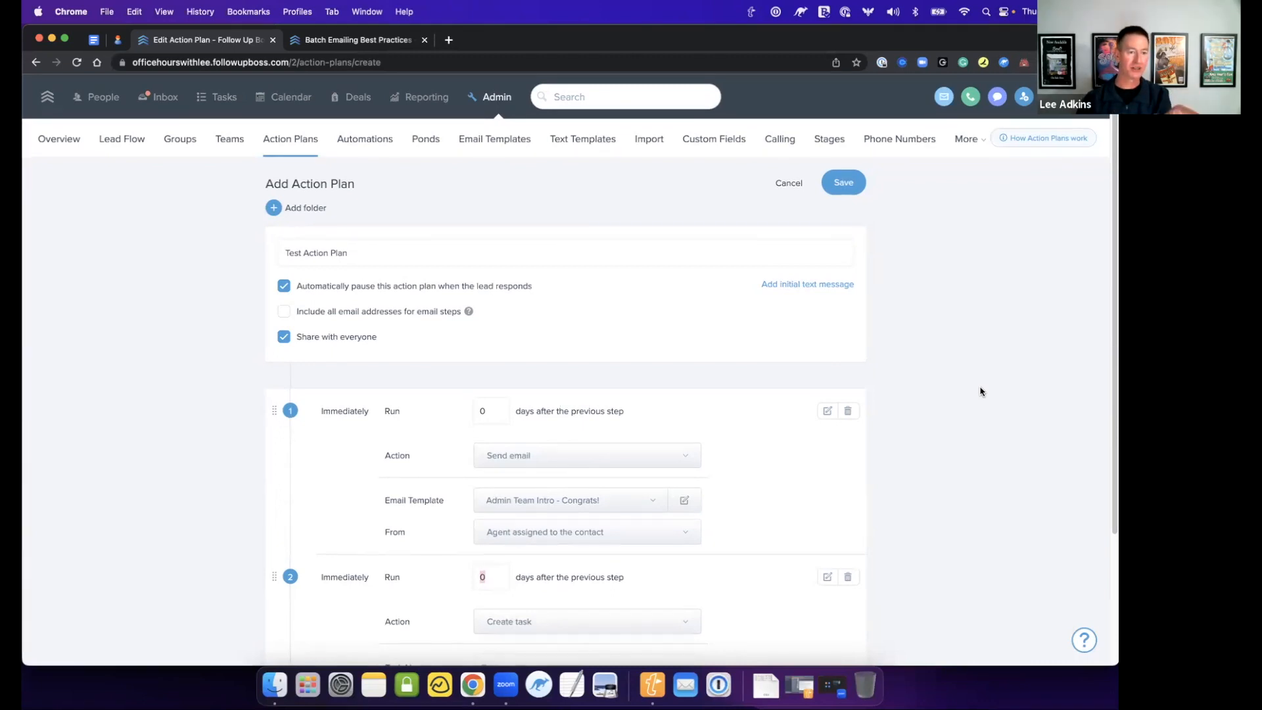
{"action": "scroll", "coordinate": [982, 392], "scroll_direction": "down", "scroll_amount": 1}
{"action": "scroll", "coordinate": [983, 391], "scroll_direction": "up", "scroll_amount": 1}
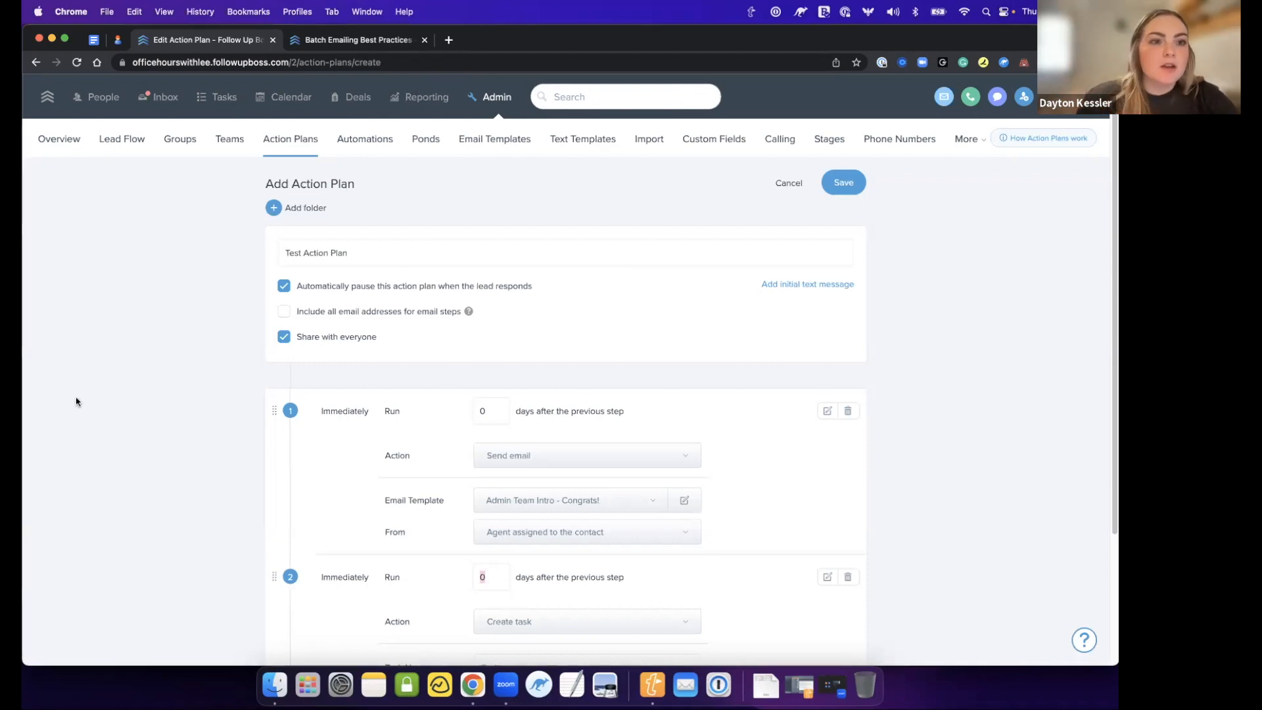
- Assign the Buyer New Lead Website Registration action plan to the Buyers source in Lead Flow
{"action": "left_click", "coordinate": [112, 138]}
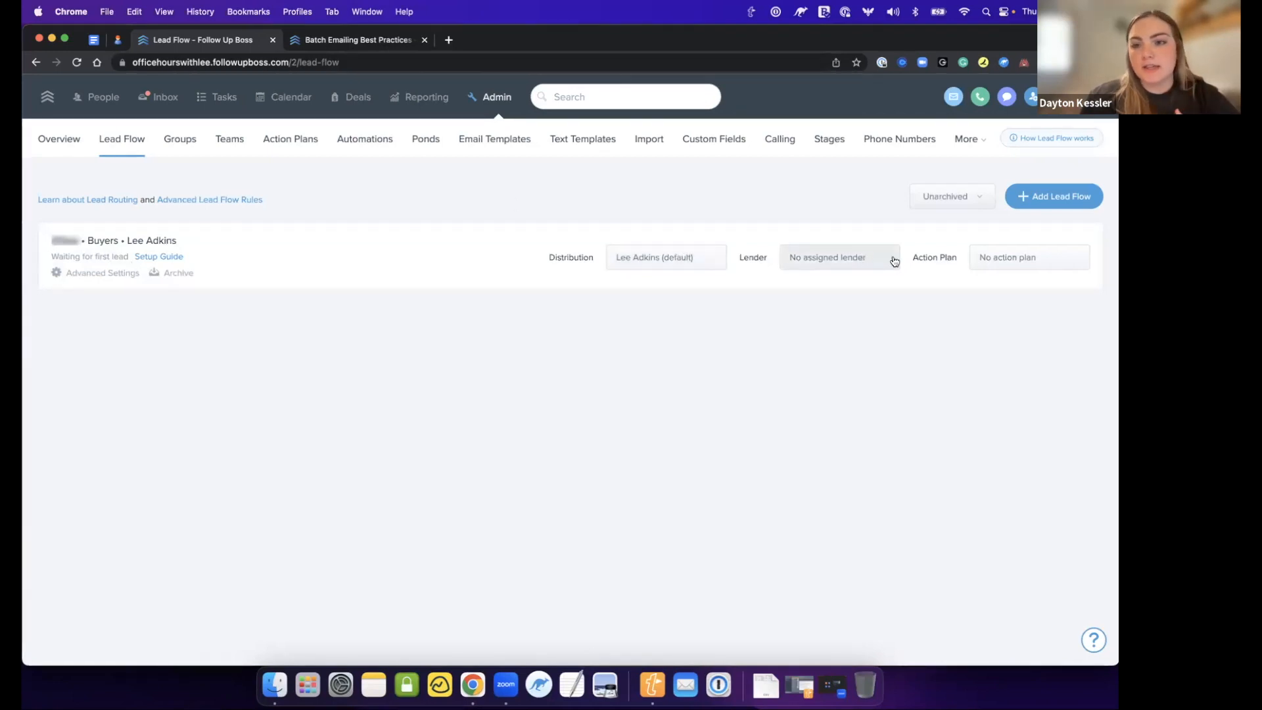
{"action": "left_click", "coordinate": [999, 259]}
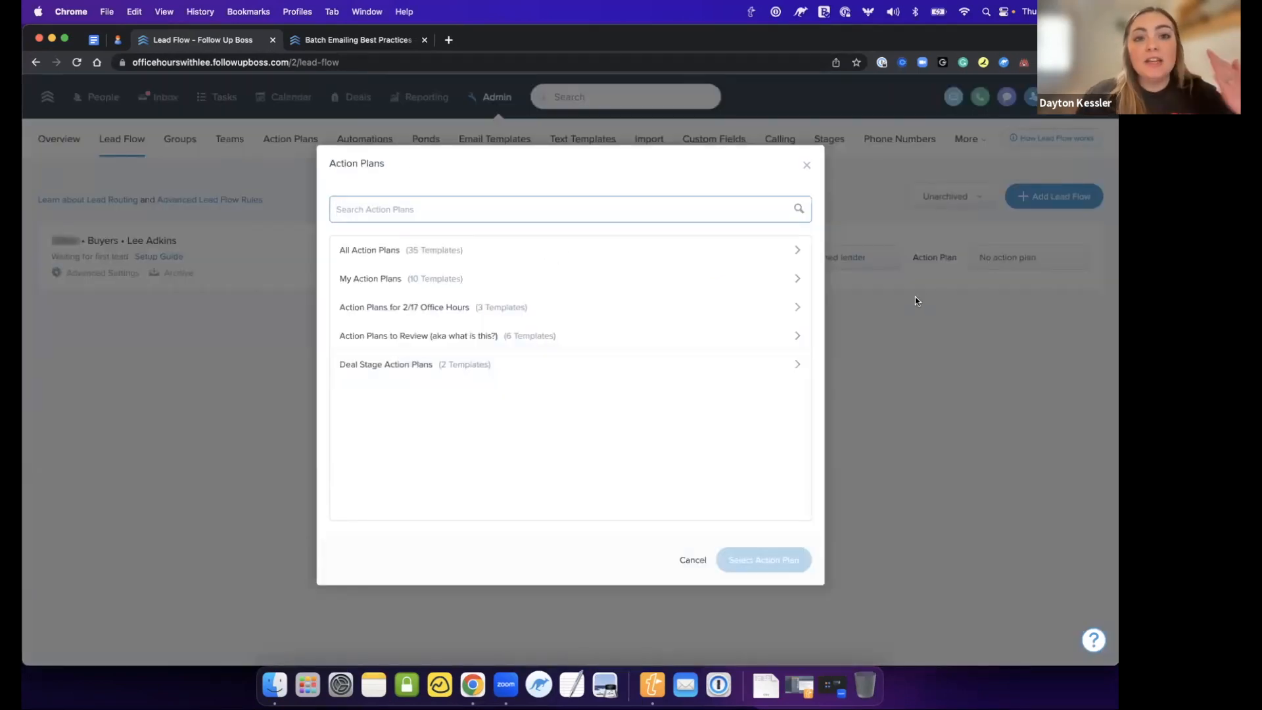
{"action": "left_click", "coordinate": [660, 276]}
{"action": "left_click", "coordinate": [577, 288]}
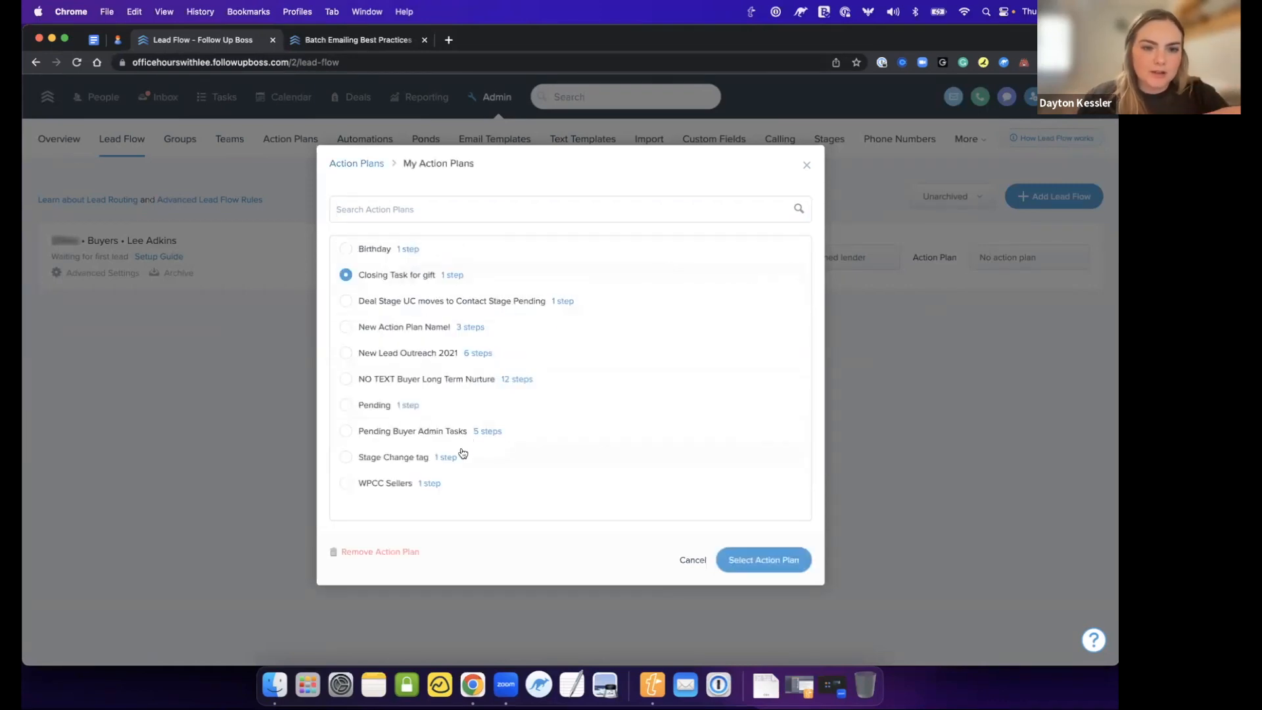
{"action": "left_click", "coordinate": [372, 164]}
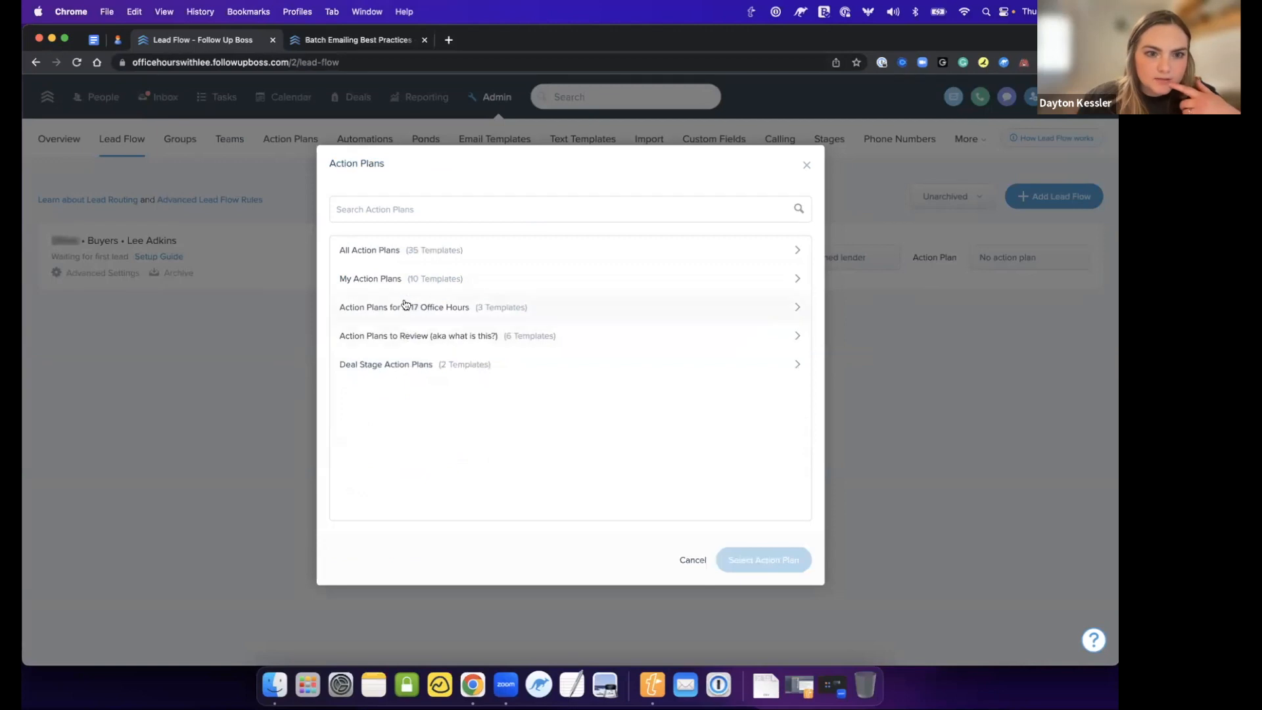
{"action": "left_click", "coordinate": [395, 252]}
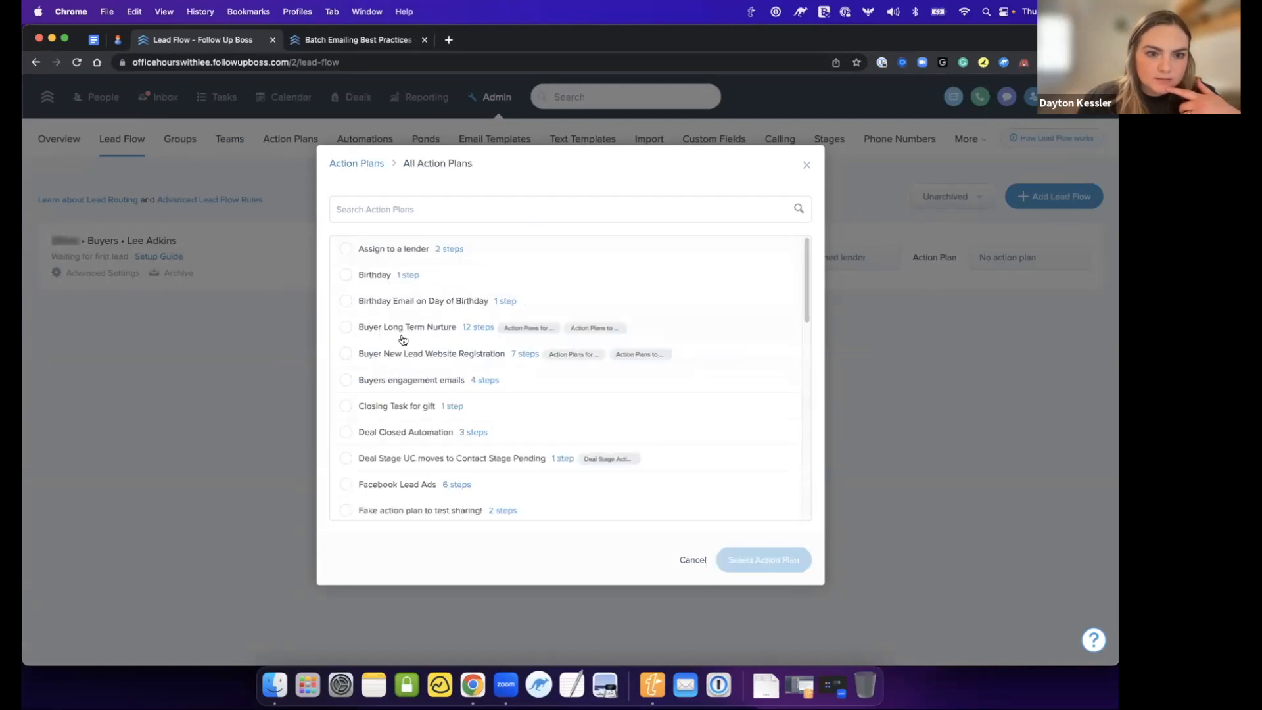
{"action": "left_click", "coordinate": [401, 356]}
{"action": "left_click", "coordinate": [761, 549]}
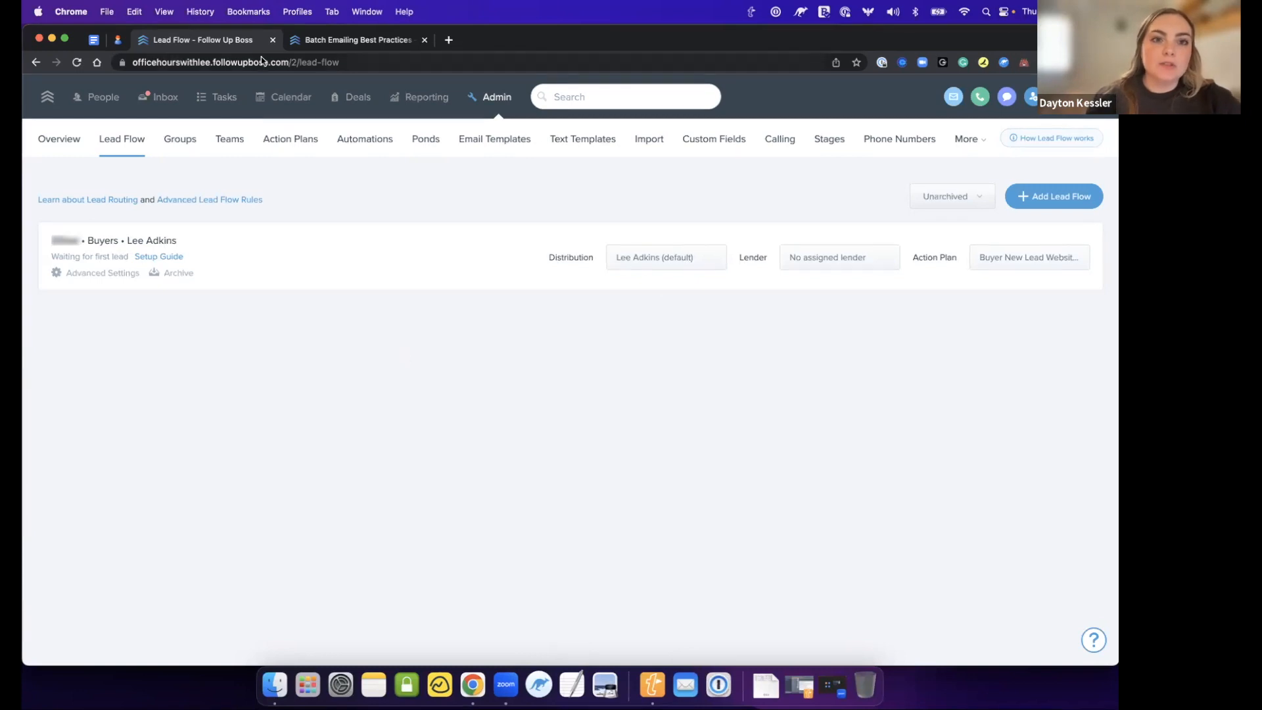
- Search the Help Center for "using aut" and read the article Using Automations to Never Miss a Date
{"action": "left_click", "coordinate": [358, 40]}
{"action": "left_click", "coordinate": [376, 103]}
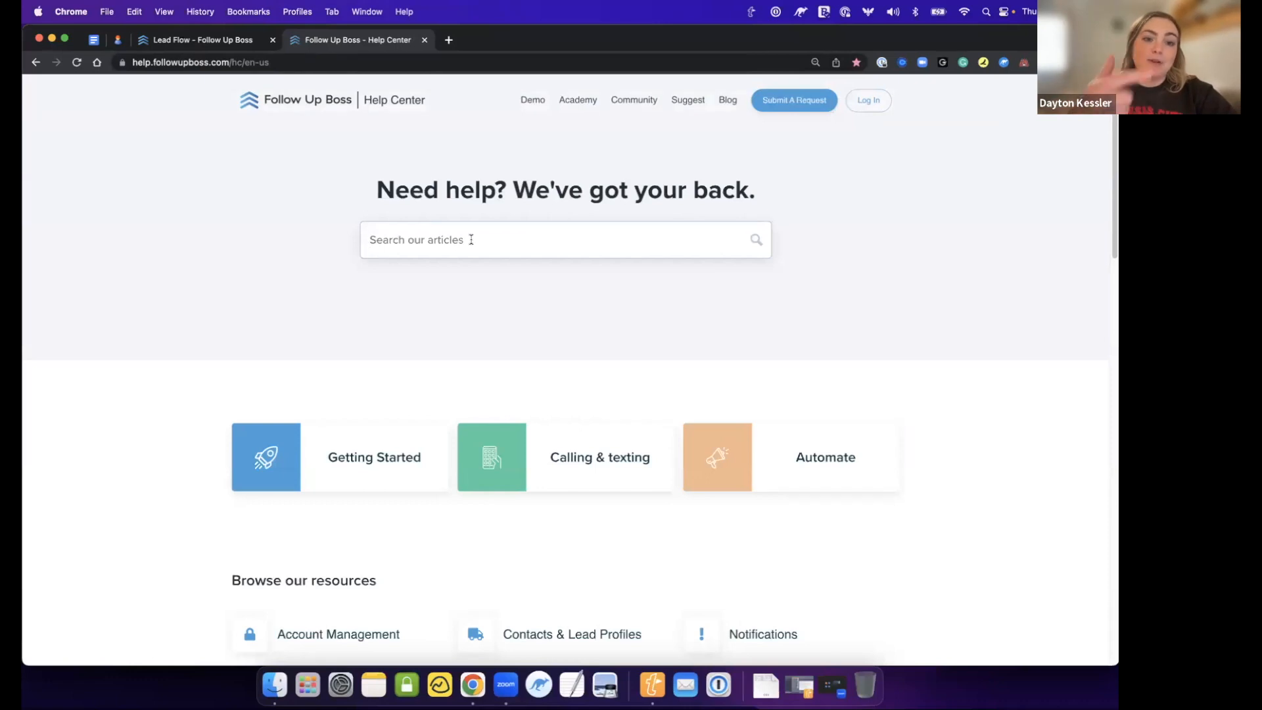
{"action": "type", "text": "using "}
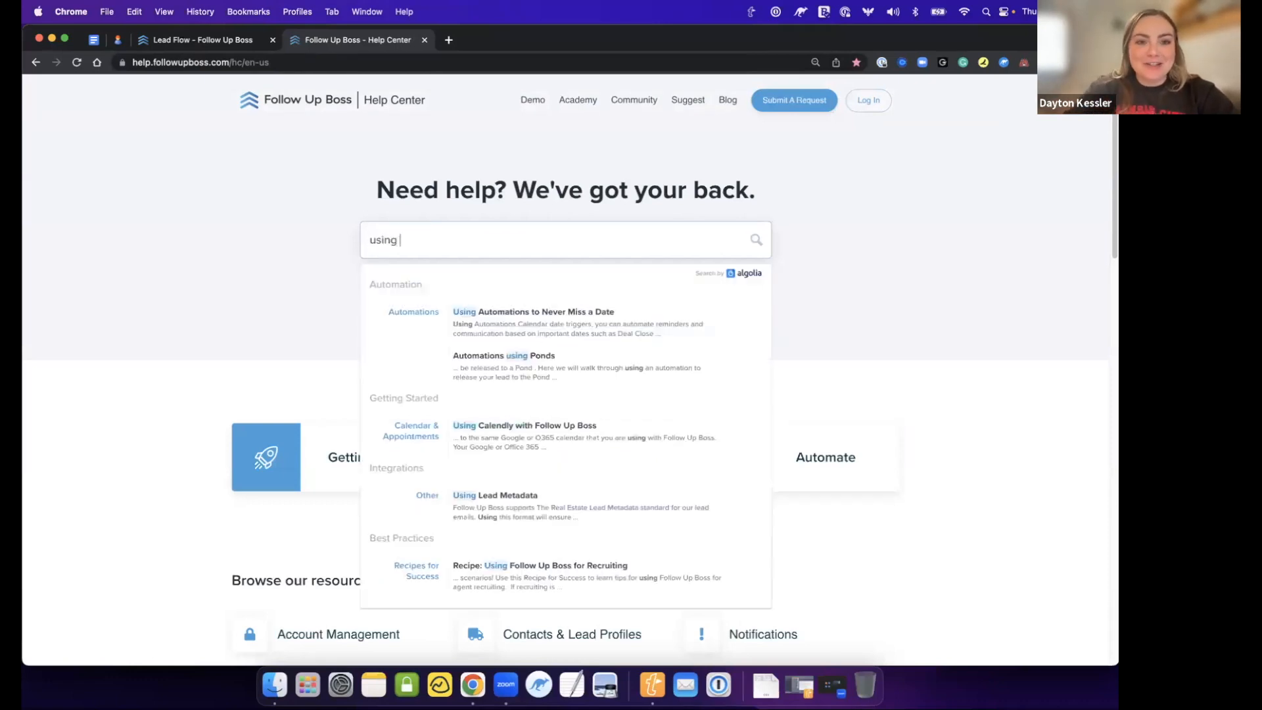
{"action": "type", "text": "aut"}
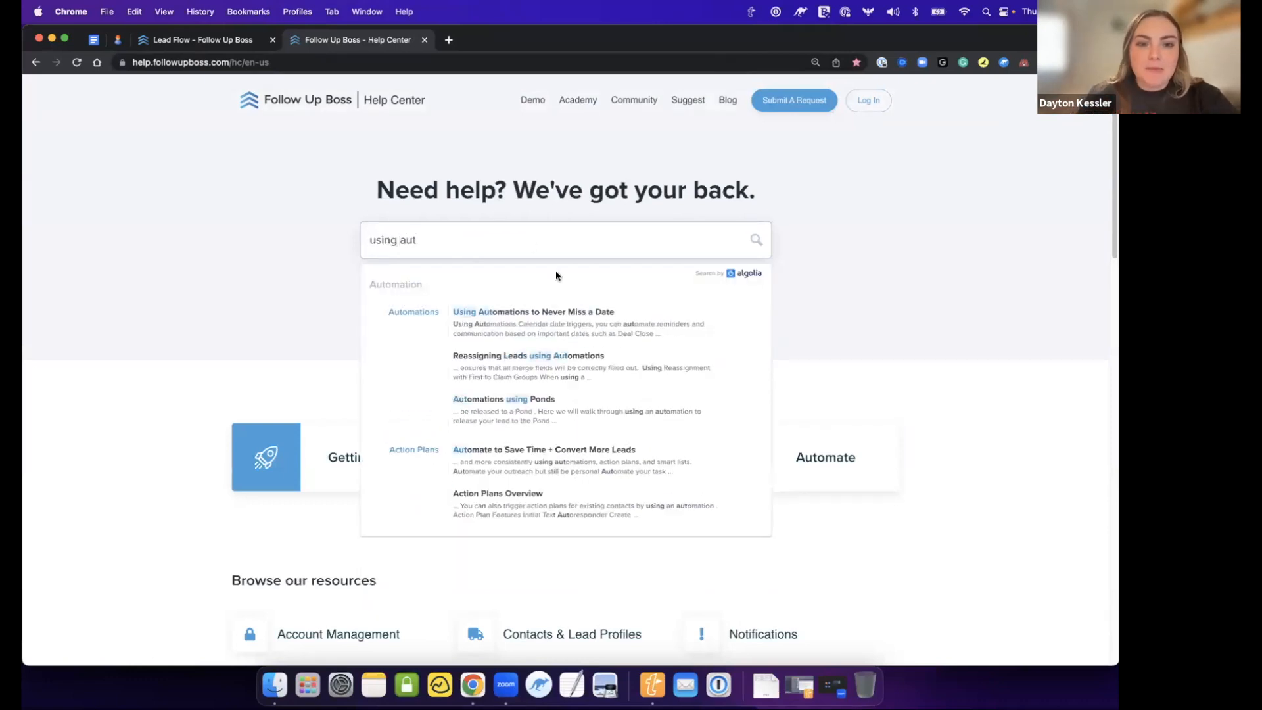
{"action": "left_click", "coordinate": [539, 335]}
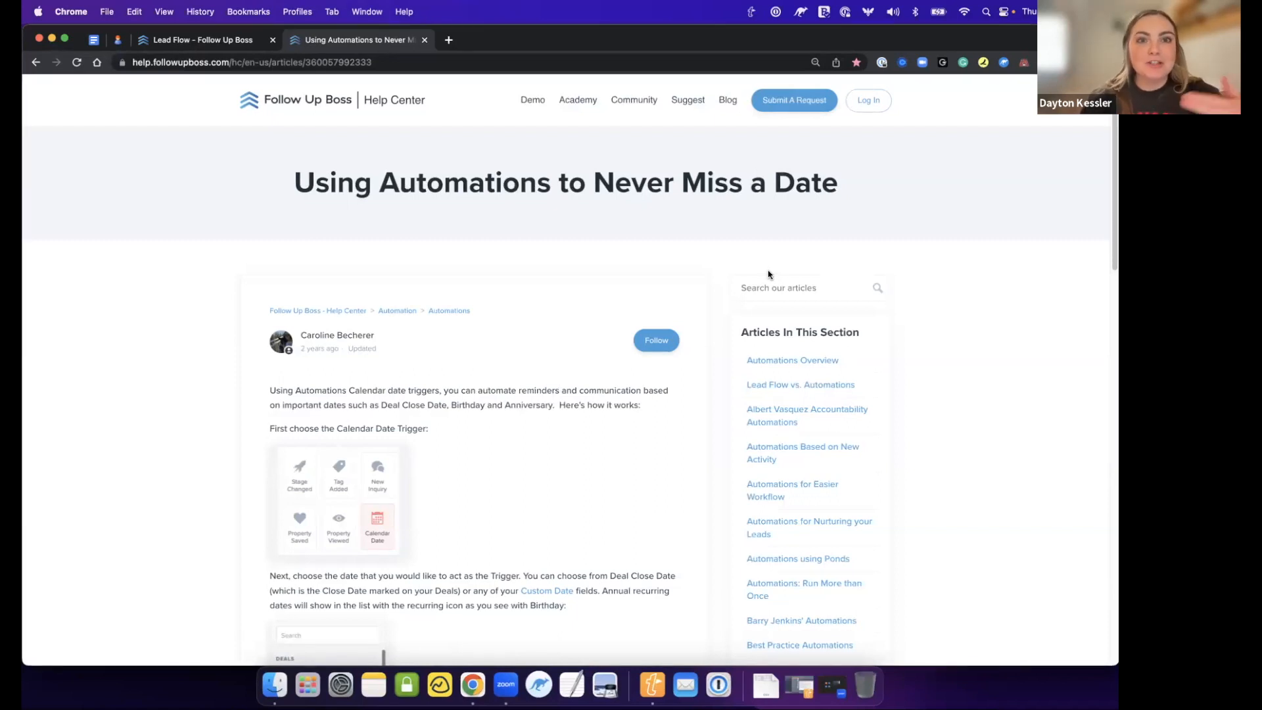
{"action": "scroll", "coordinate": [756, 289], "scroll_direction": "down", "scroll_amount": 4}
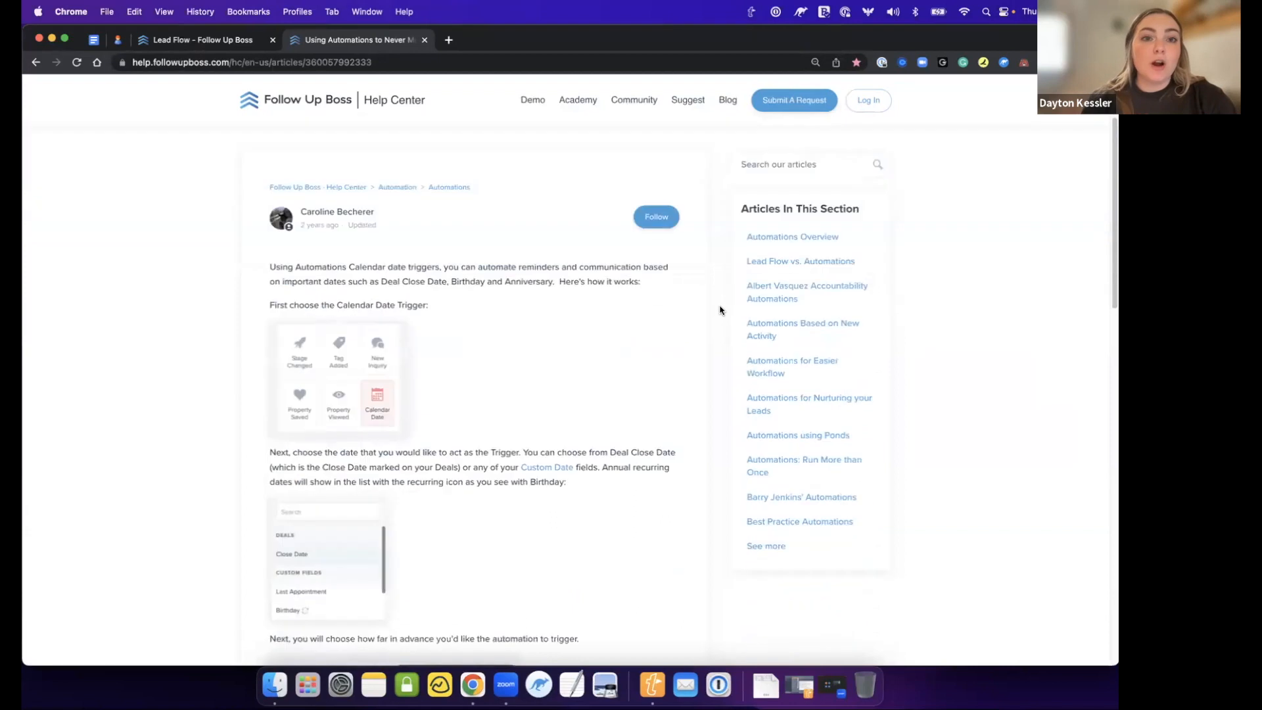
{"action": "scroll", "coordinate": [720, 309], "scroll_direction": "up", "scroll_amount": 4}
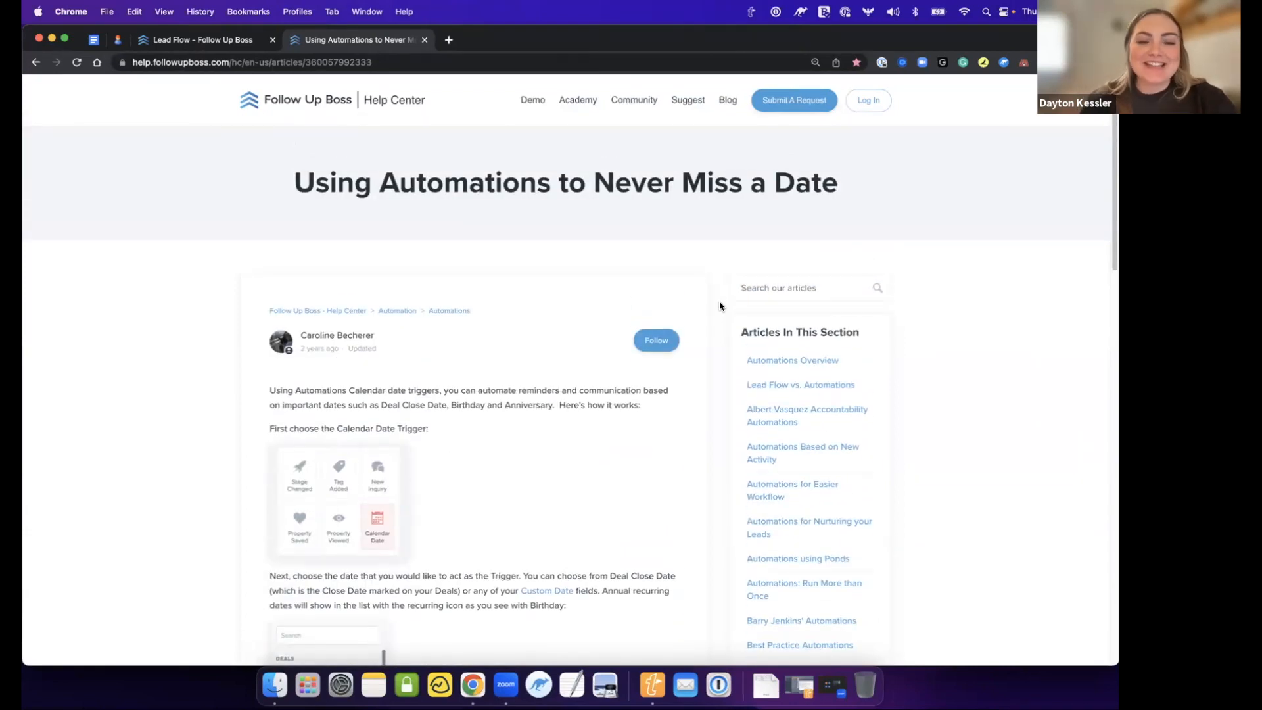
{"action": "scroll", "coordinate": [717, 305], "scroll_direction": "down", "scroll_amount": 2}
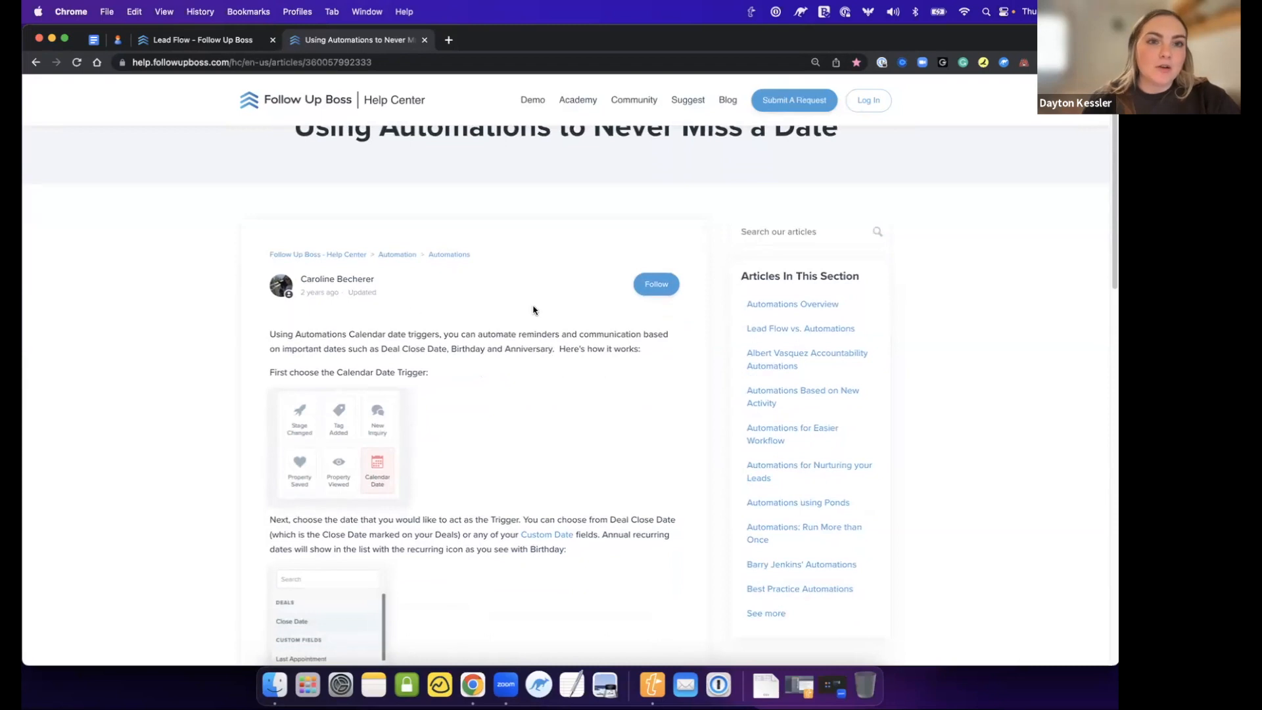
- Start a new action plan named "Birthday Email" and turn off automatic pausing when the lead responds
{"action": "left_click", "coordinate": [223, 40]}
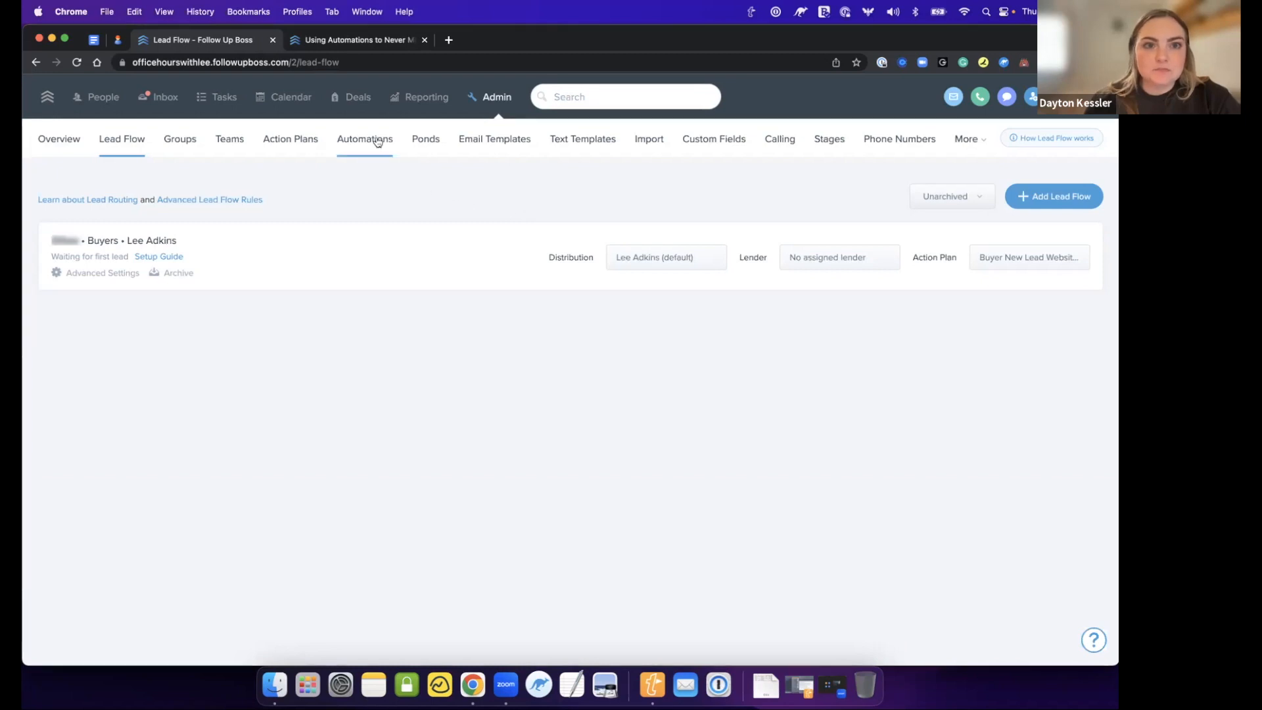
{"action": "left_click", "coordinate": [284, 145]}
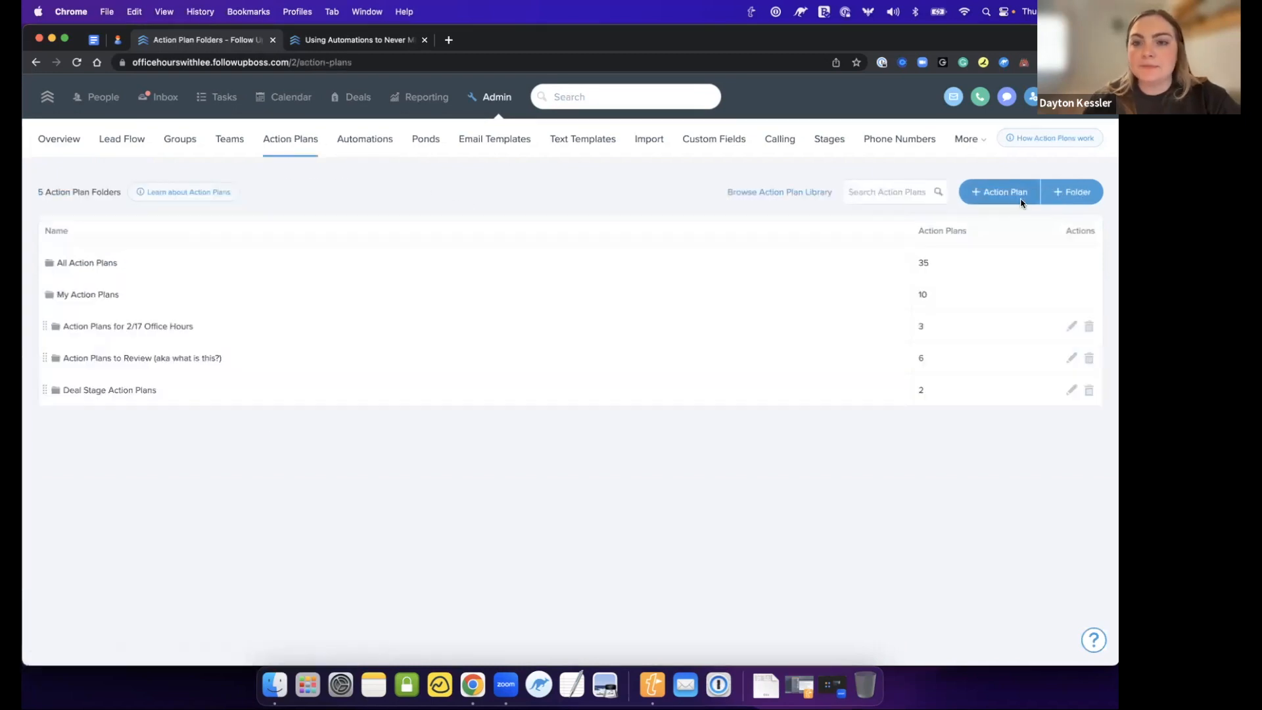
{"action": "left_click", "coordinate": [1020, 198]}
{"action": "left_click", "coordinate": [354, 243]}
{"action": "type", "text": "rthday Email"}
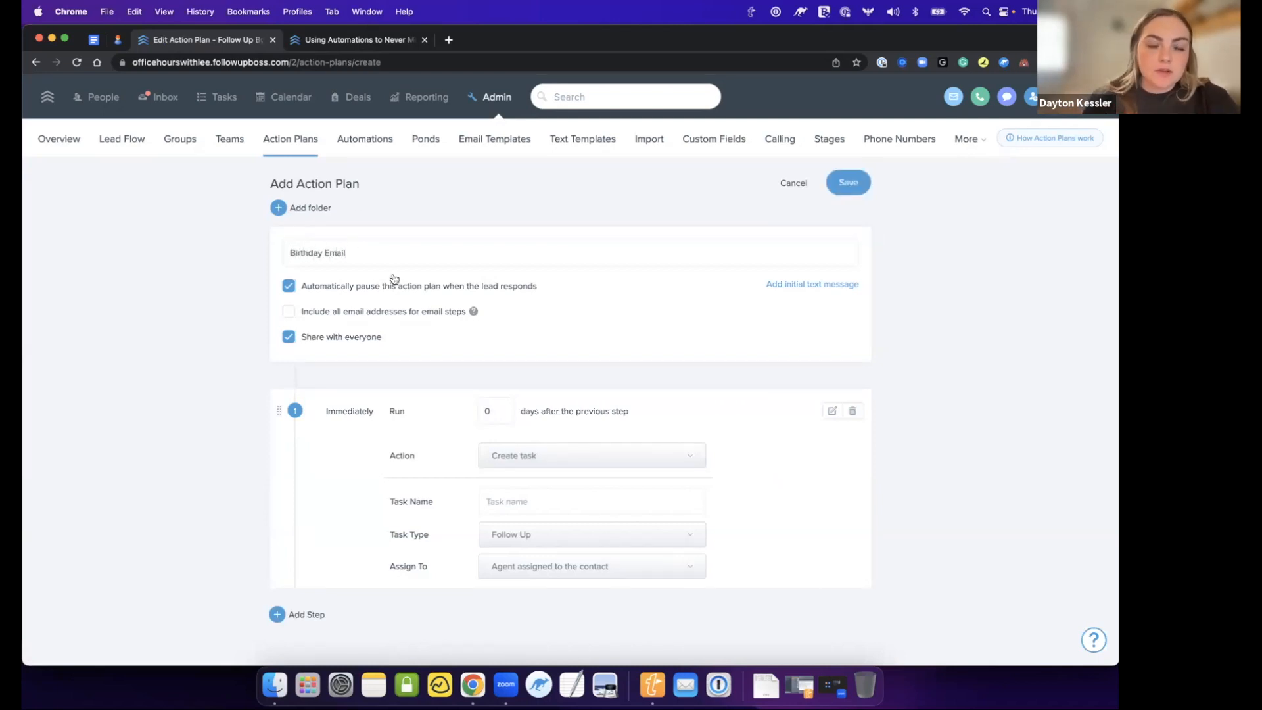
{"action": "left_click", "coordinate": [320, 289]}
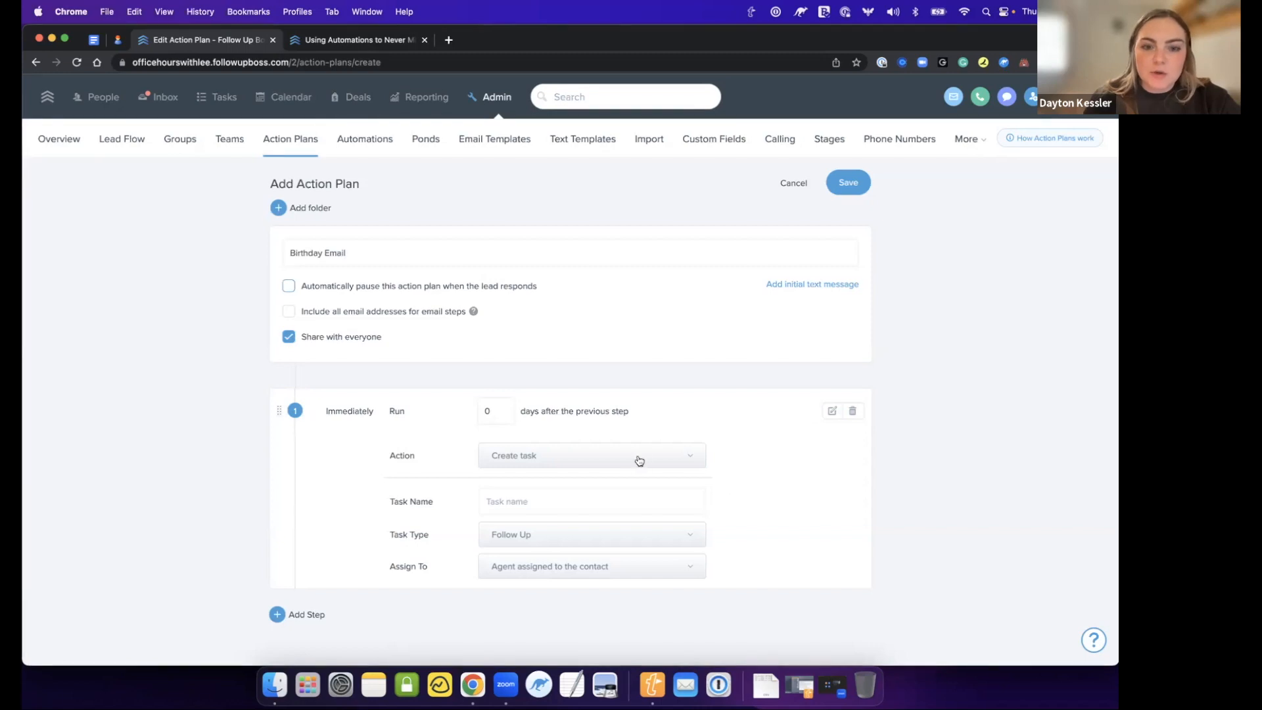
- Set the plan's first step to Send email and choose the Happy Birthday! email template for it
{"action": "left_click", "coordinate": [609, 464]}
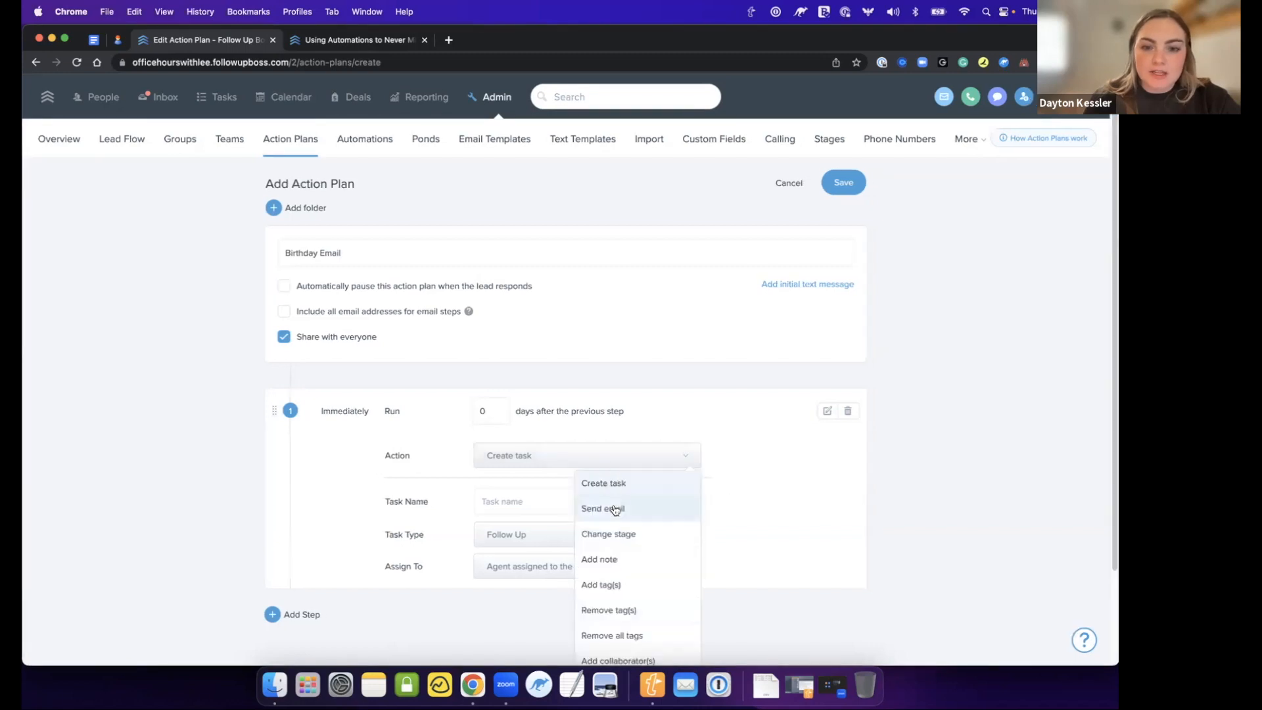
{"action": "left_click", "coordinate": [614, 509]}
{"action": "left_click", "coordinate": [689, 501]}
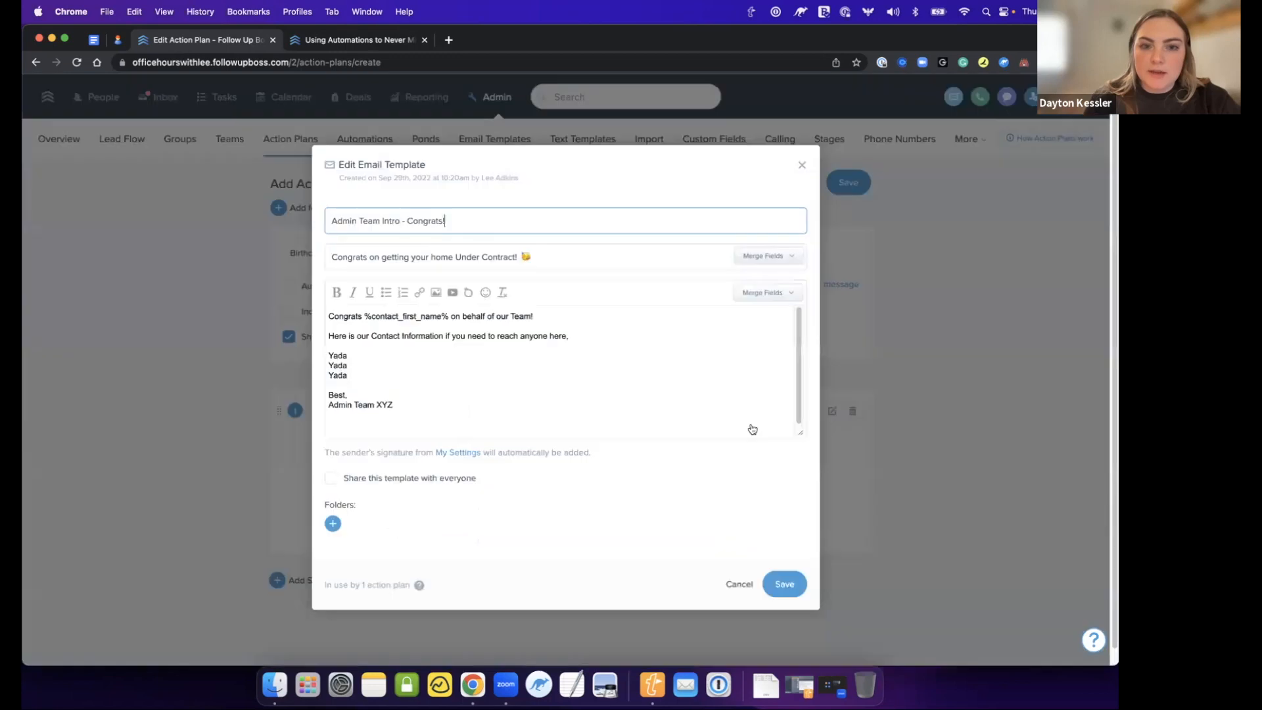
{"action": "left_click", "coordinate": [739, 583]}
{"action": "left_click", "coordinate": [600, 510]}
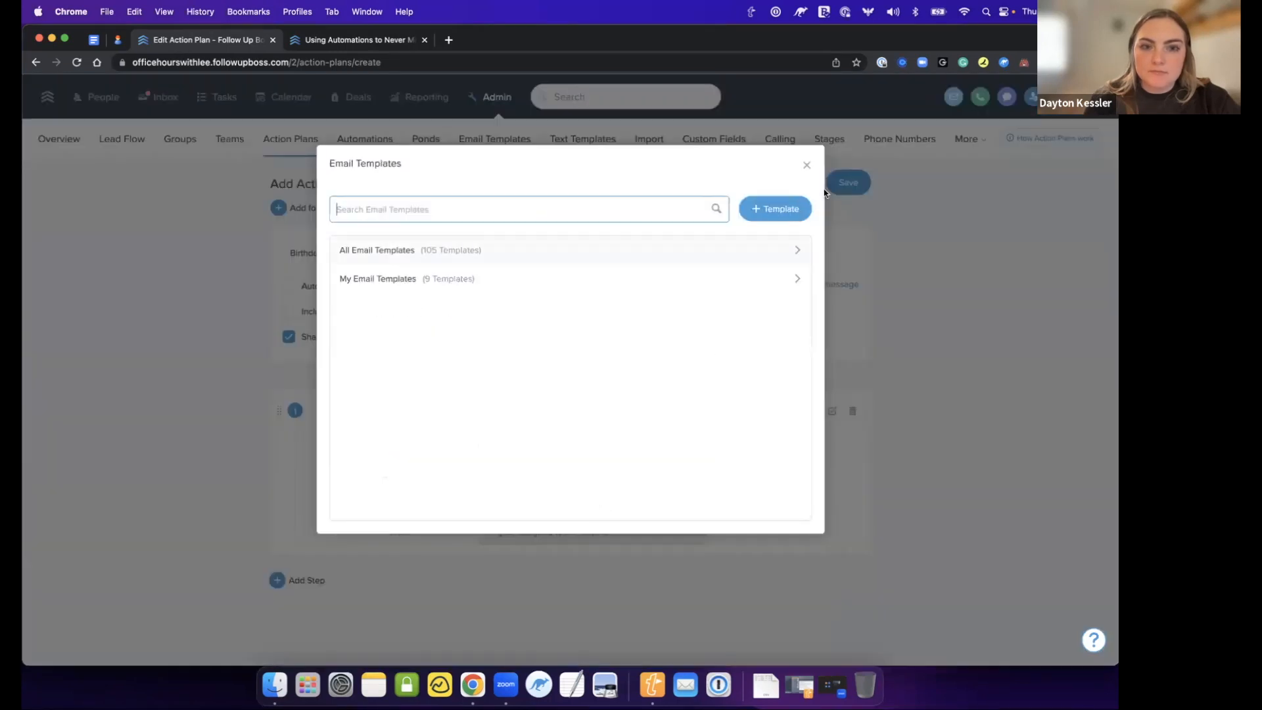
{"action": "type", "text": "bu"}
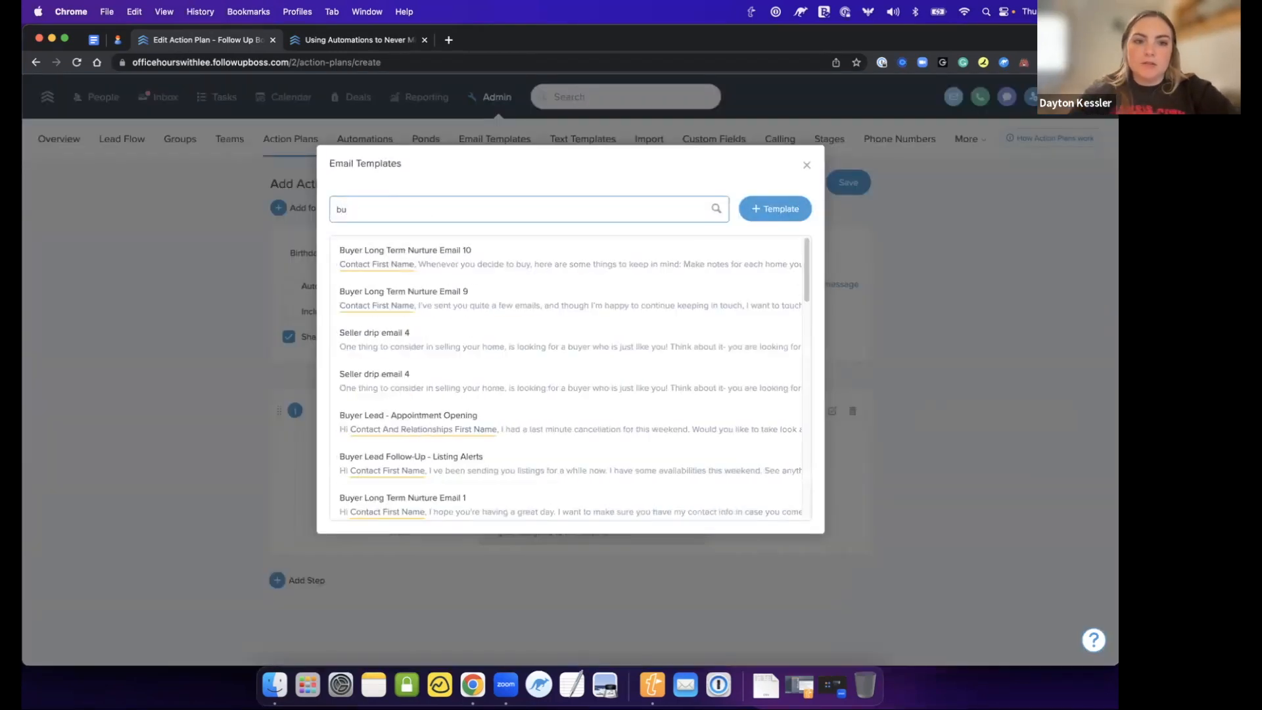
{"action": "key", "text": "BackSpace"}
{"action": "type", "text": "ir"}
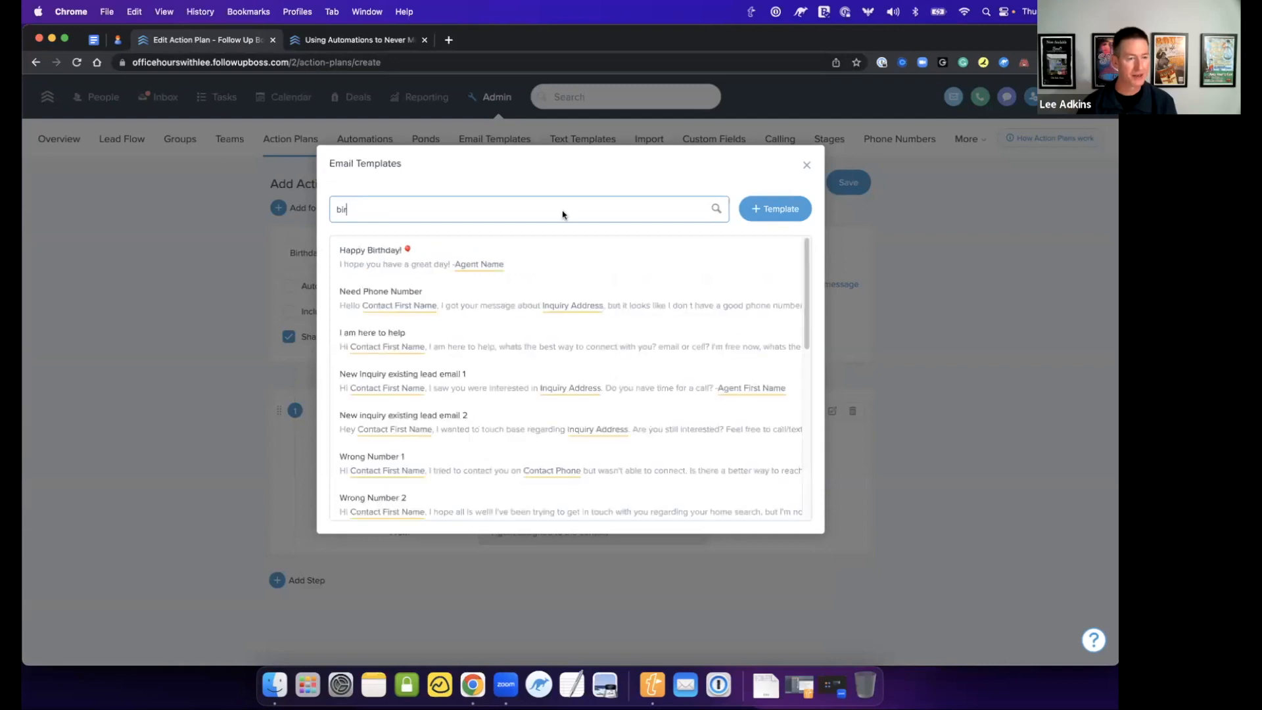
{"action": "left_click", "coordinate": [392, 258]}
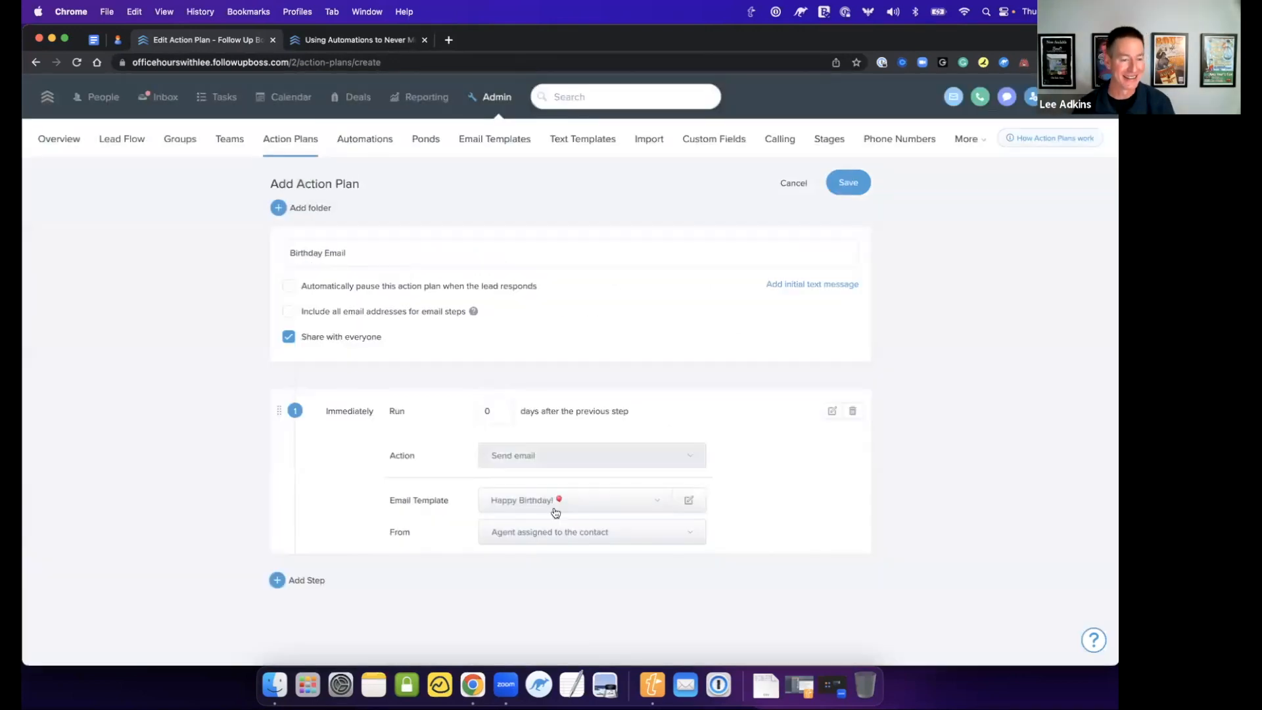
- Review the Happy Birthday! template's content without changing it, and save the Birthday Email action plan
{"action": "left_click", "coordinate": [692, 504]}
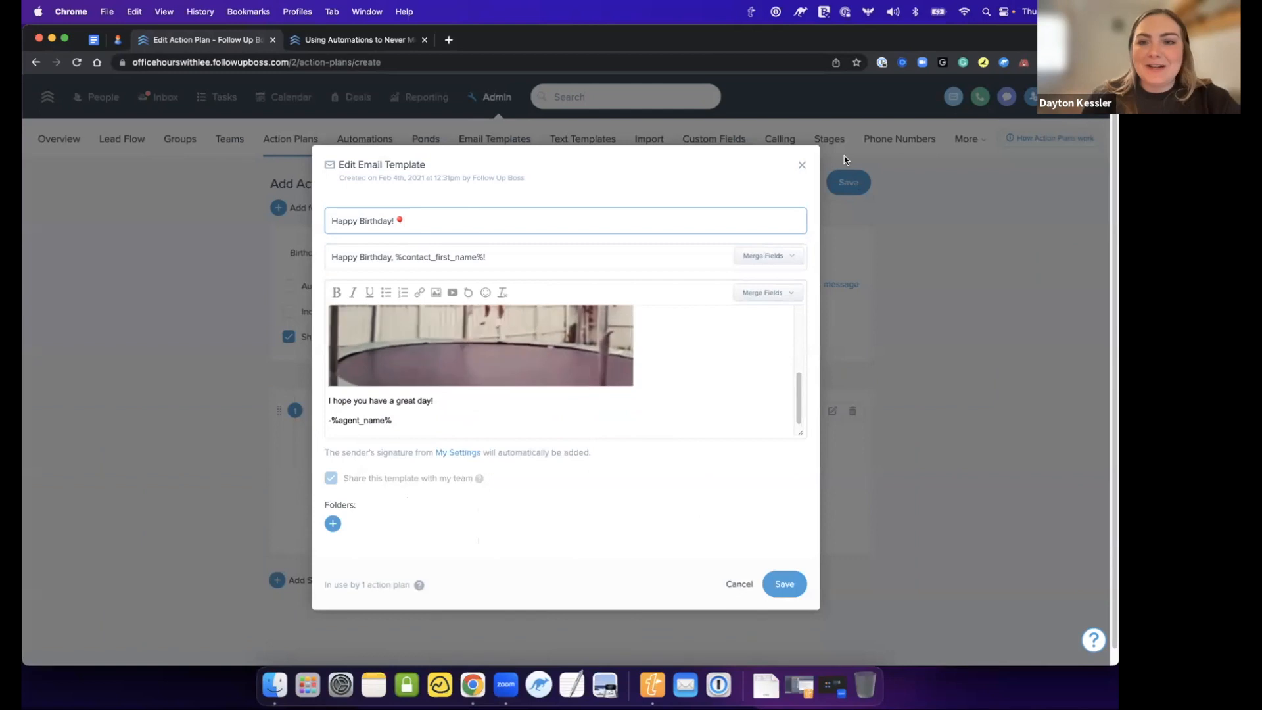
{"action": "left_click", "coordinate": [804, 165]}
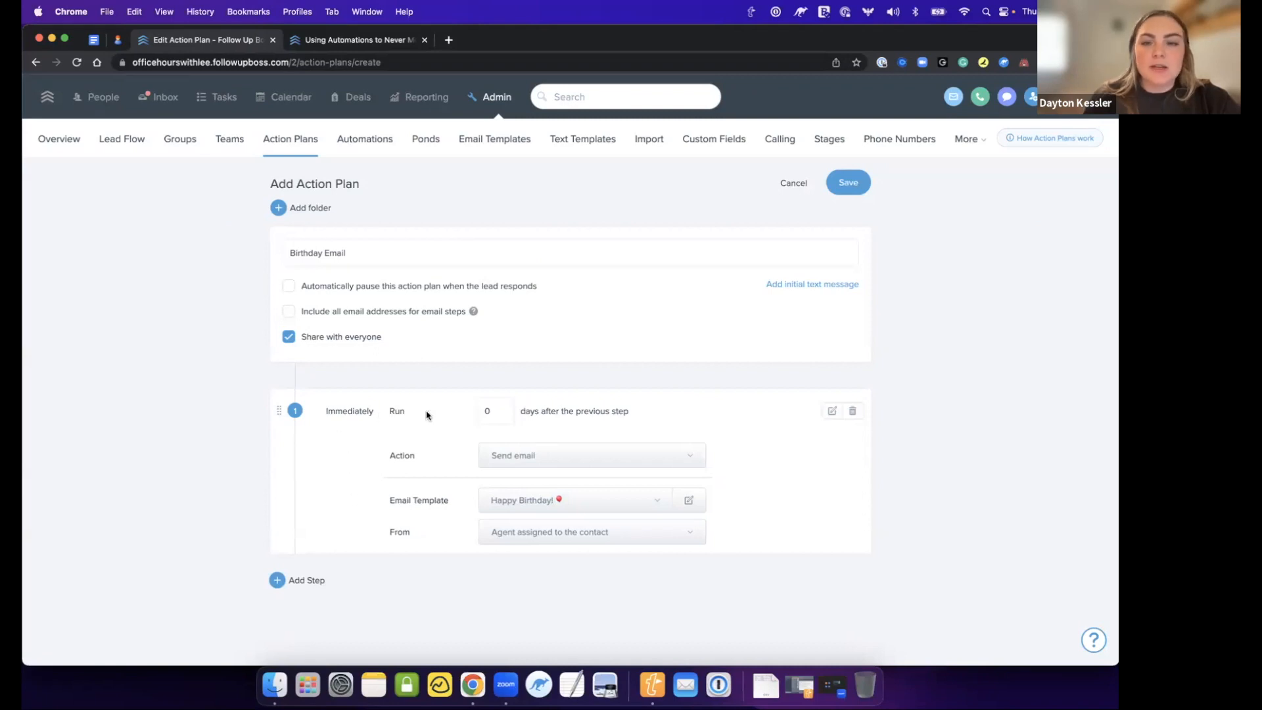
{"action": "left_click", "coordinate": [850, 187]}
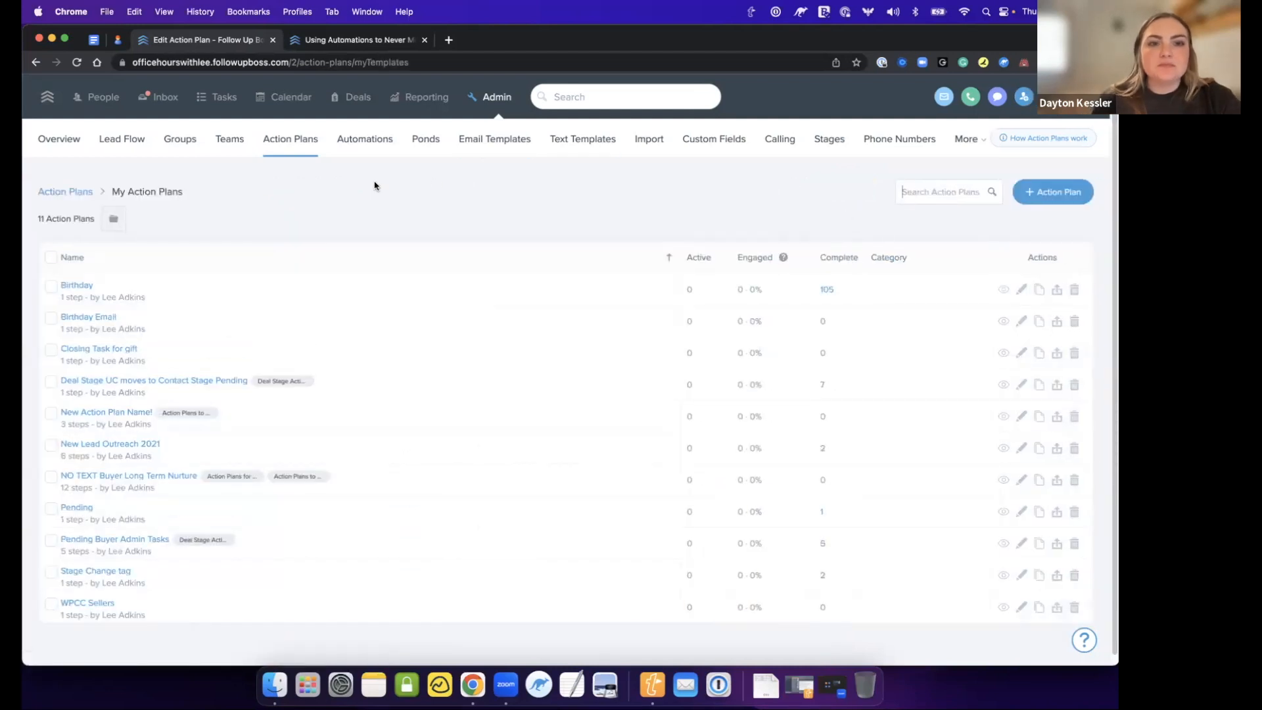
- Start a new automation and name it "Birthday Email"
{"action": "left_click", "coordinate": [379, 141]}
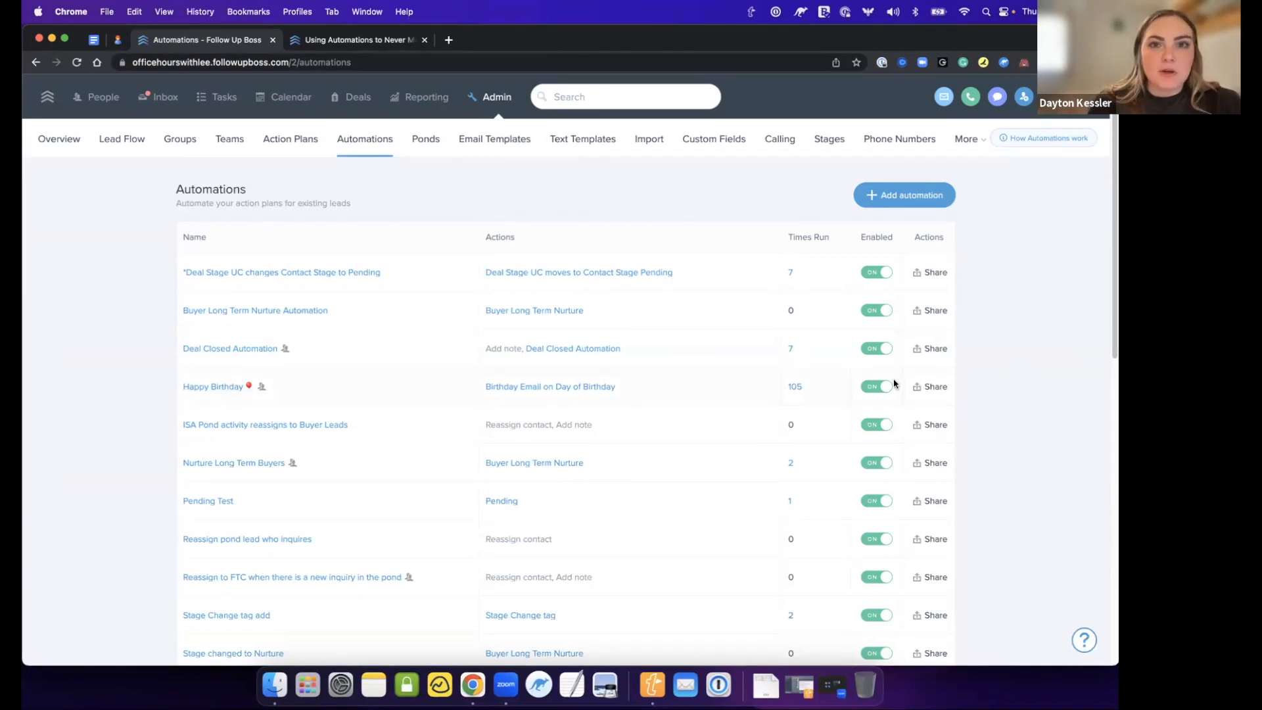
{"action": "left_click", "coordinate": [881, 197]}
{"action": "left_click", "coordinate": [300, 191]}
{"action": "type", "text": "Birhtd"}
{"action": "key", "text": "BackSpace"}
{"action": "key", "text": "BackSpace"}
{"action": "key", "text": "BackSpace"}
{"action": "type", "text": "thday Email"}
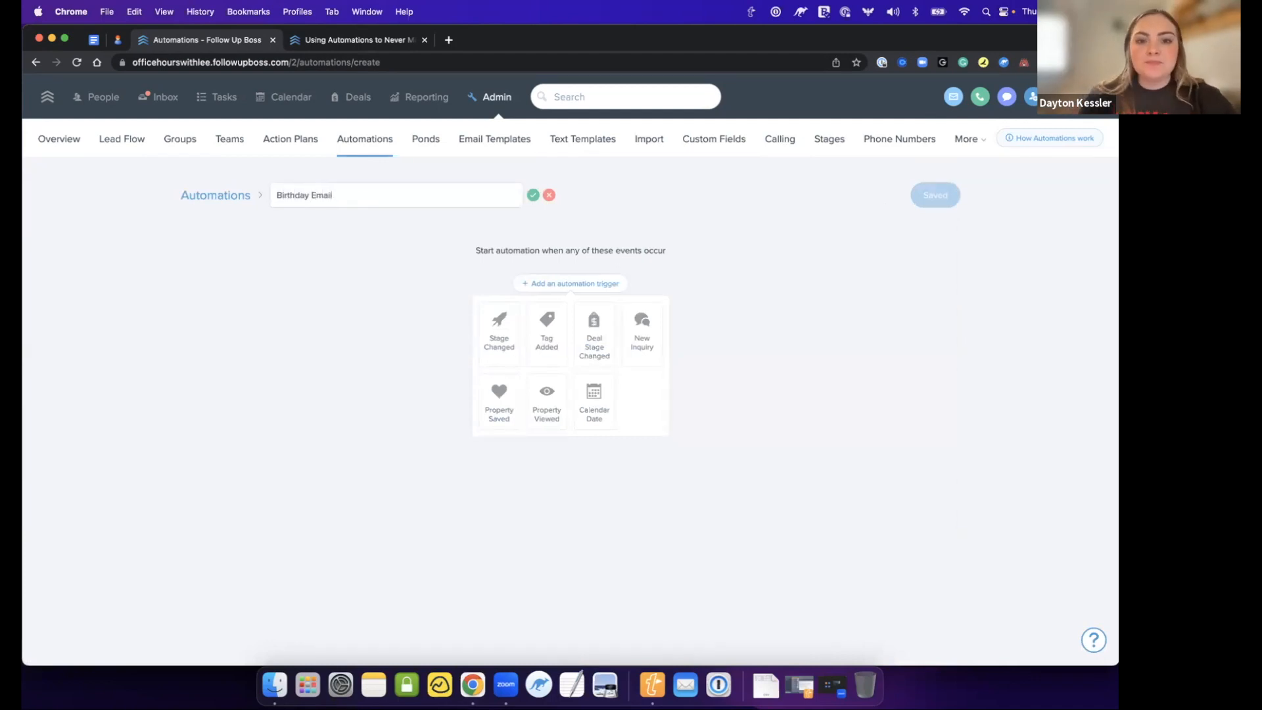
{"action": "left_click", "coordinate": [531, 195]}
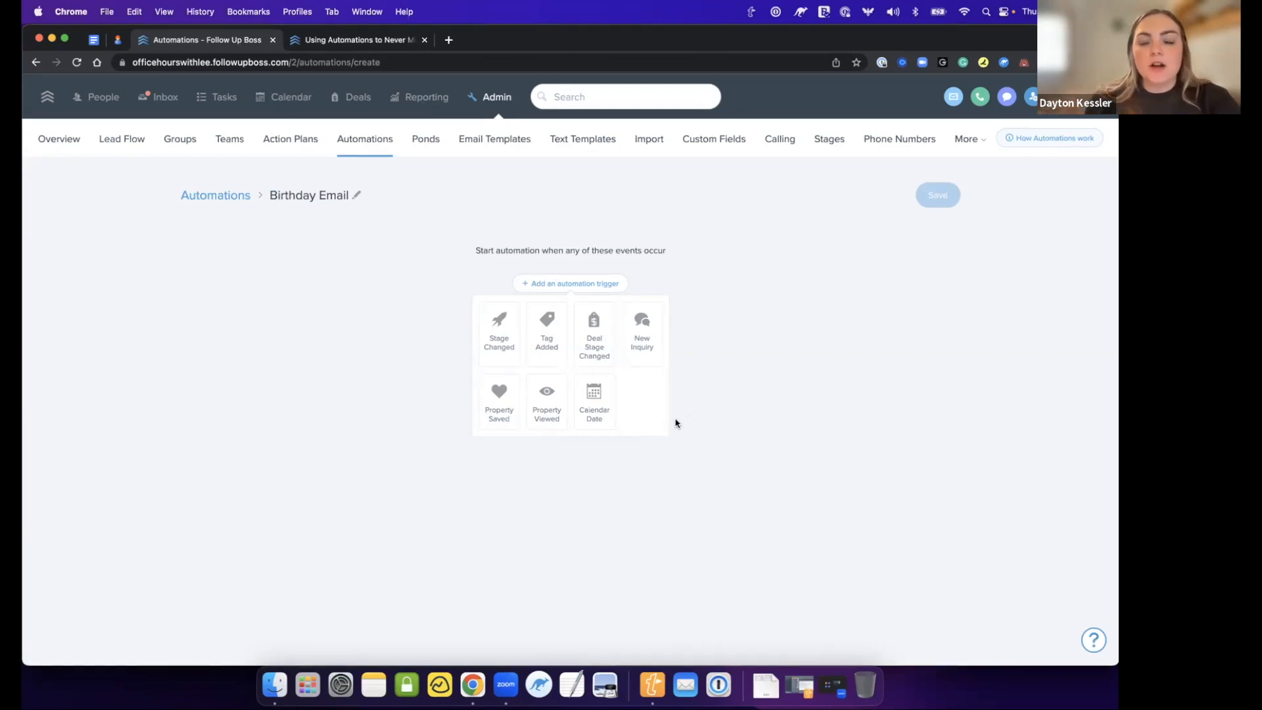
- Add a Calendar Date trigger that starts the automation when the recurring Birthday custom field is today
{"action": "left_click", "coordinate": [599, 416]}
{"action": "scroll", "coordinate": [499, 426], "scroll_direction": "down", "scroll_amount": 5}
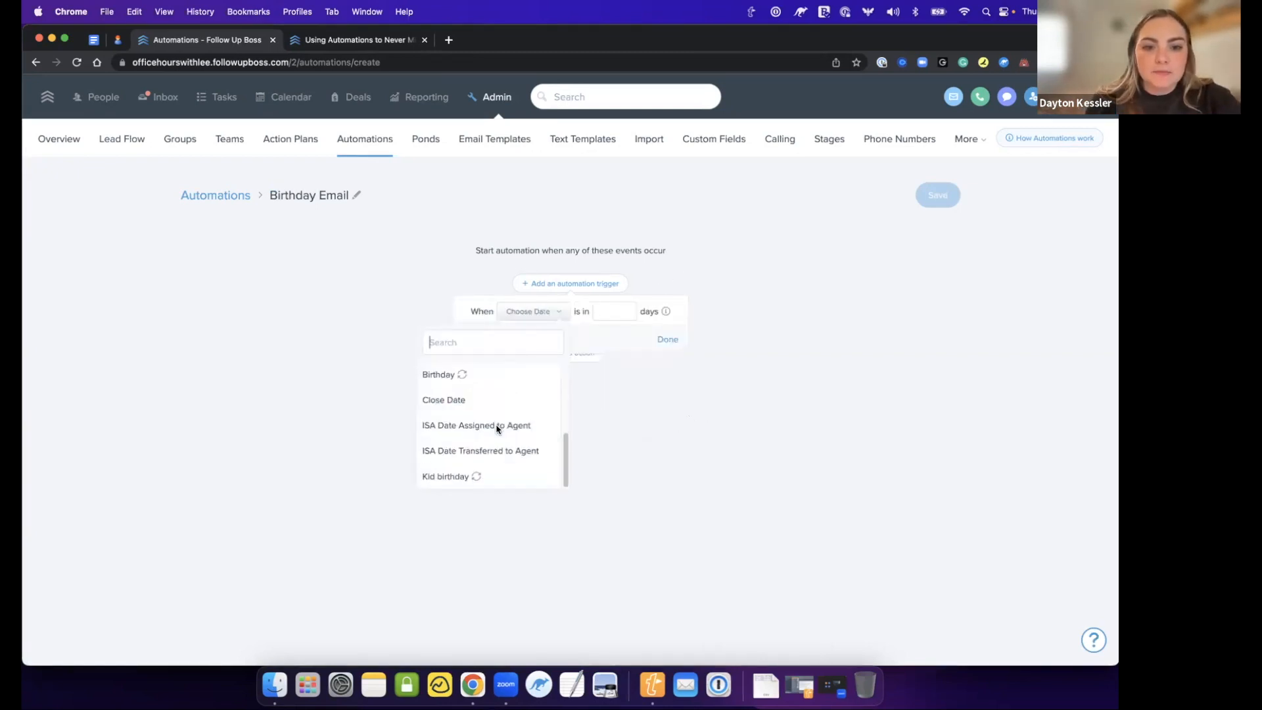
{"action": "scroll", "coordinate": [502, 439], "scroll_direction": "up", "scroll_amount": 1}
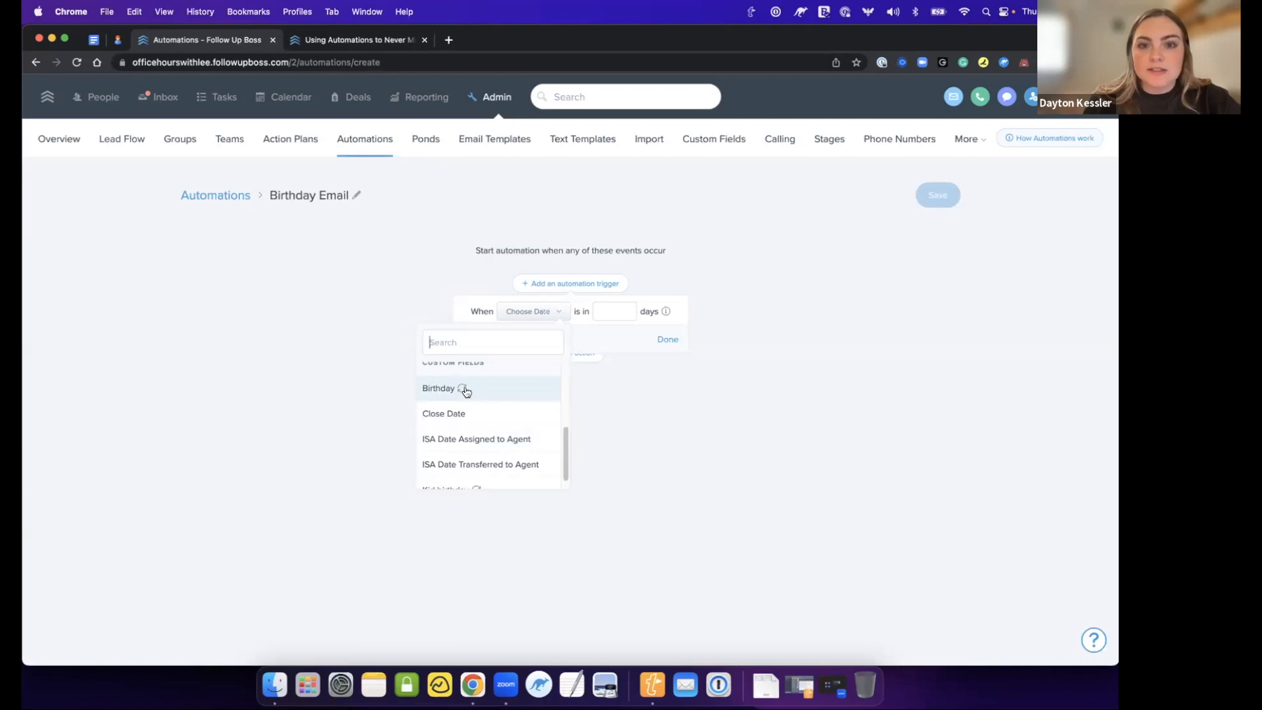
{"action": "left_click", "coordinate": [465, 390]}
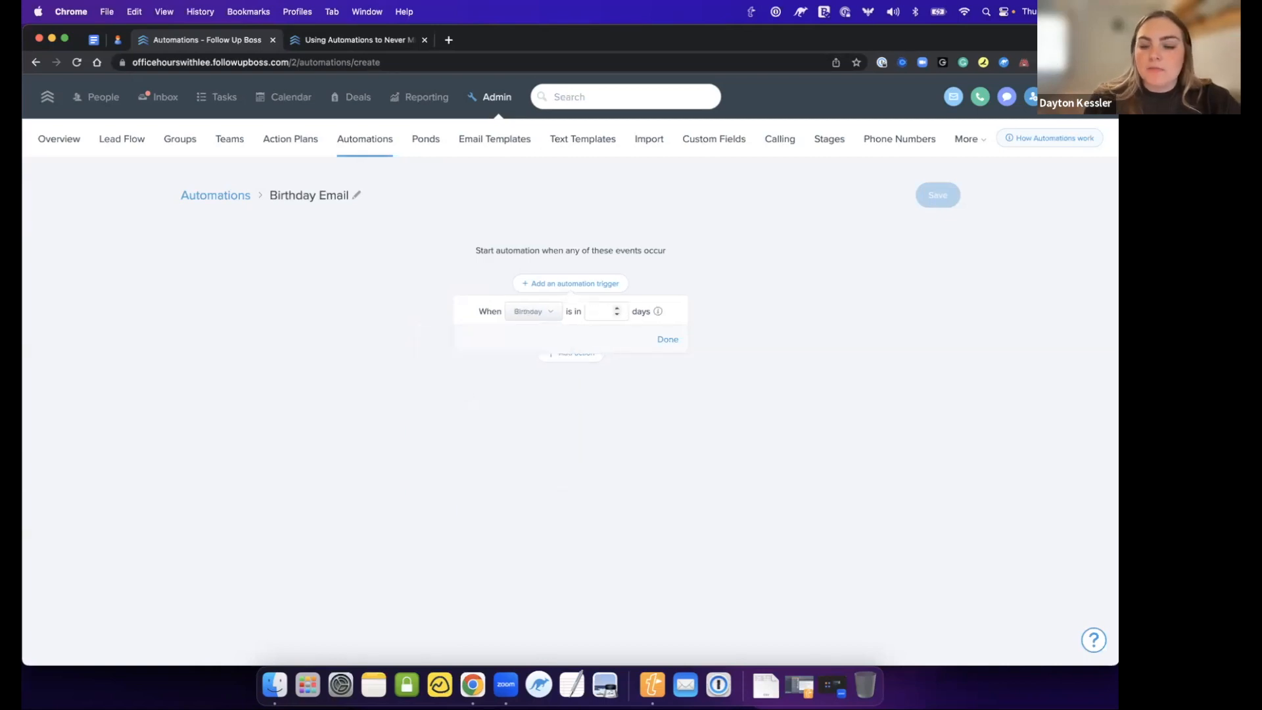
{"action": "left_click", "coordinate": [667, 338]}
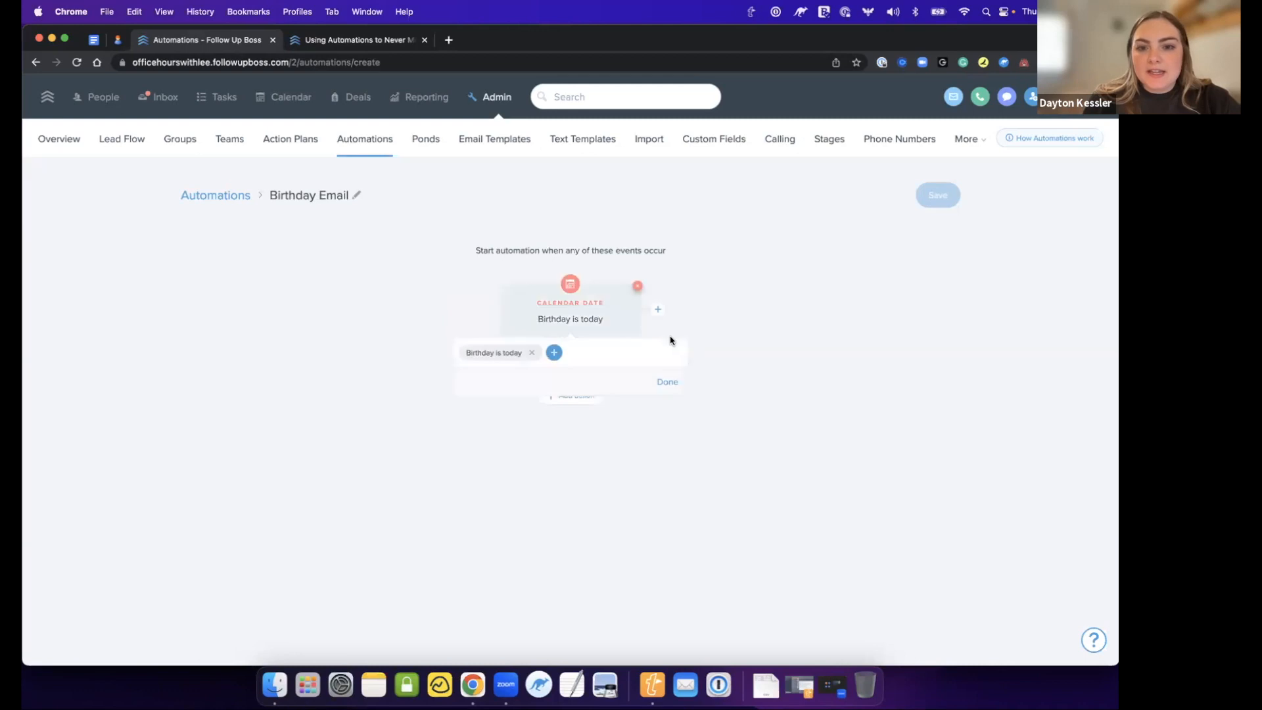
{"action": "left_click", "coordinate": [669, 386]}
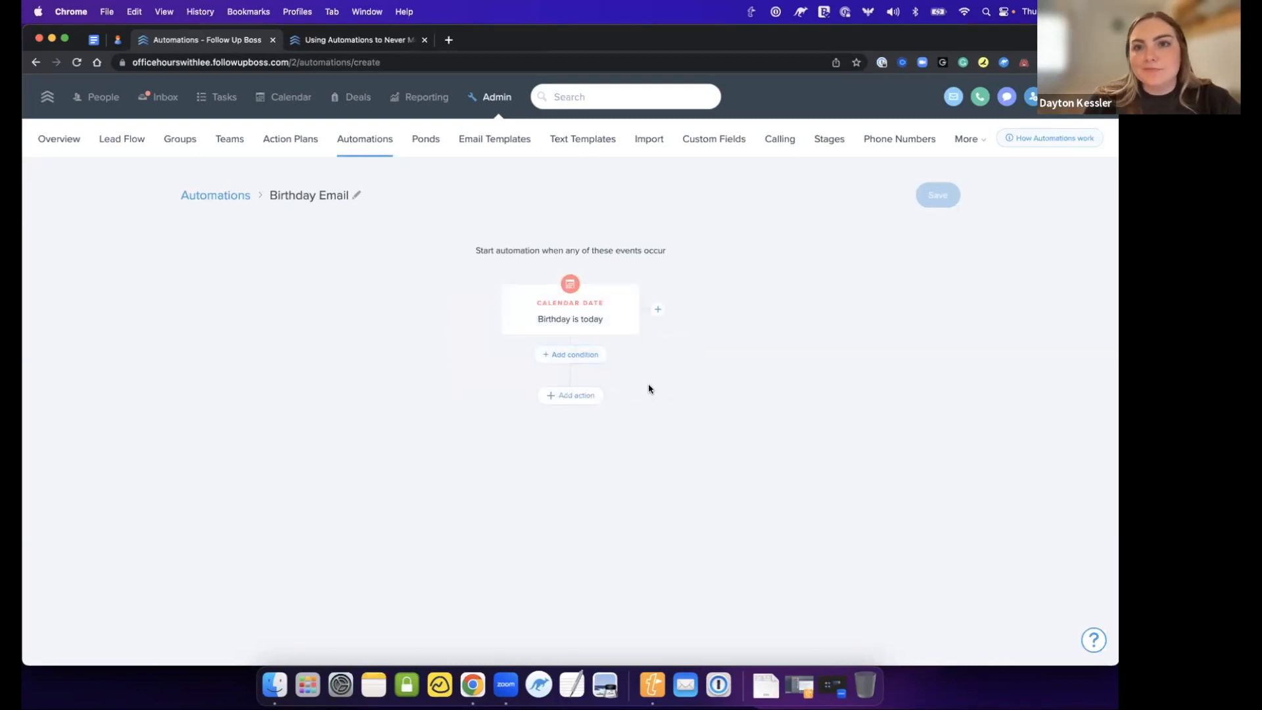
- Add an action to the automation that starts the Birthday Email action plan
{"action": "left_click", "coordinate": [594, 405]}
{"action": "left_click", "coordinate": [623, 440]}
{"action": "type", "text": "birth"}
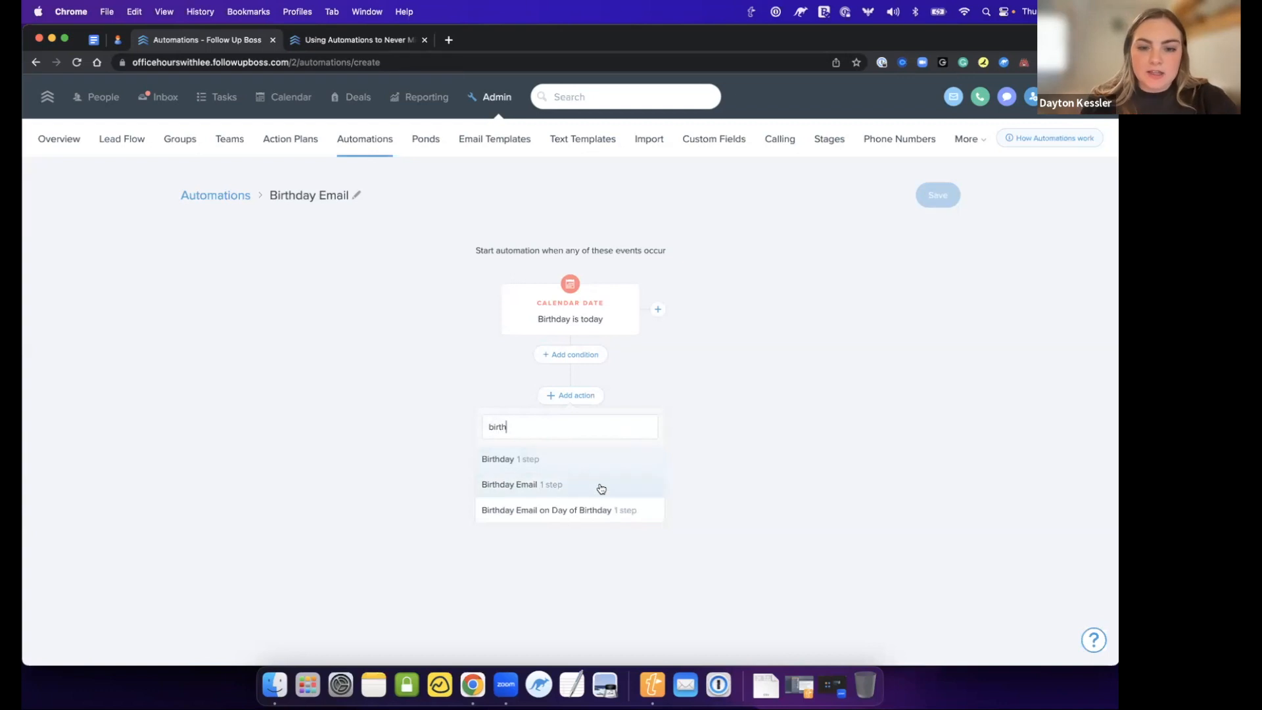
{"action": "left_click", "coordinate": [601, 487]}
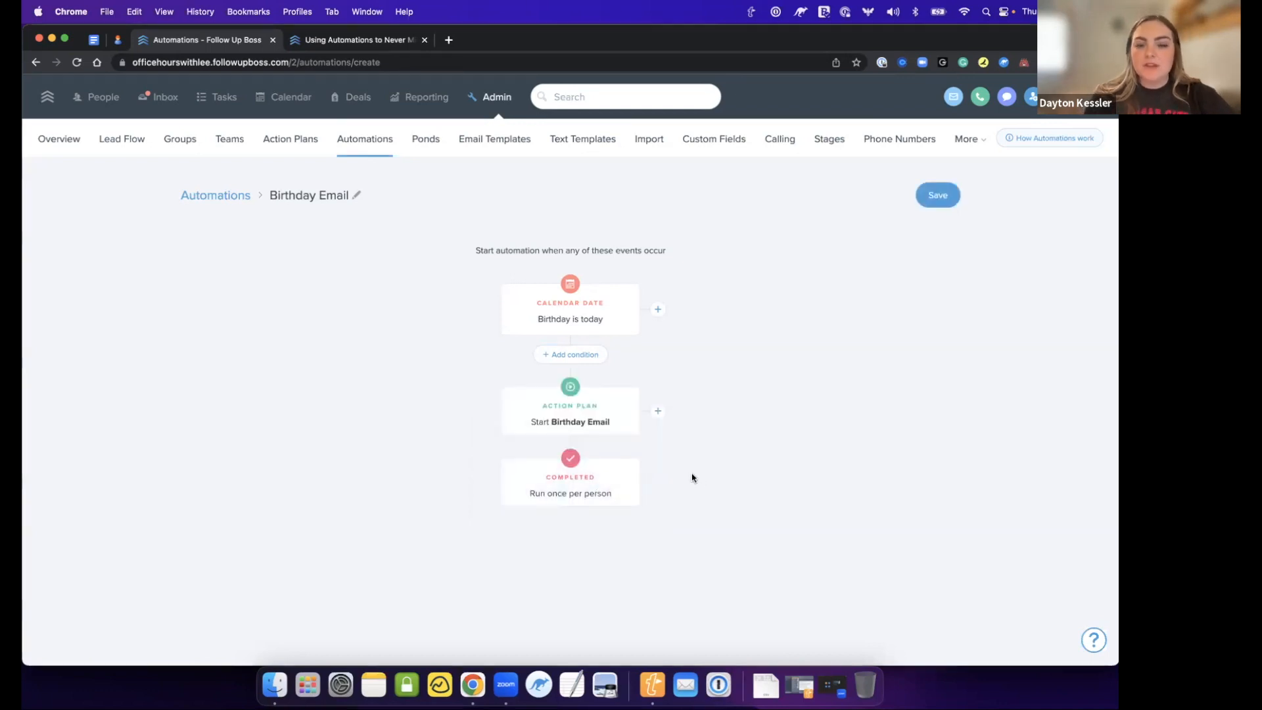
- Set the automation to run multiple times per person, then bring up the Save & Enable prompt and dismiss it without saving
{"action": "left_click", "coordinate": [551, 490]}
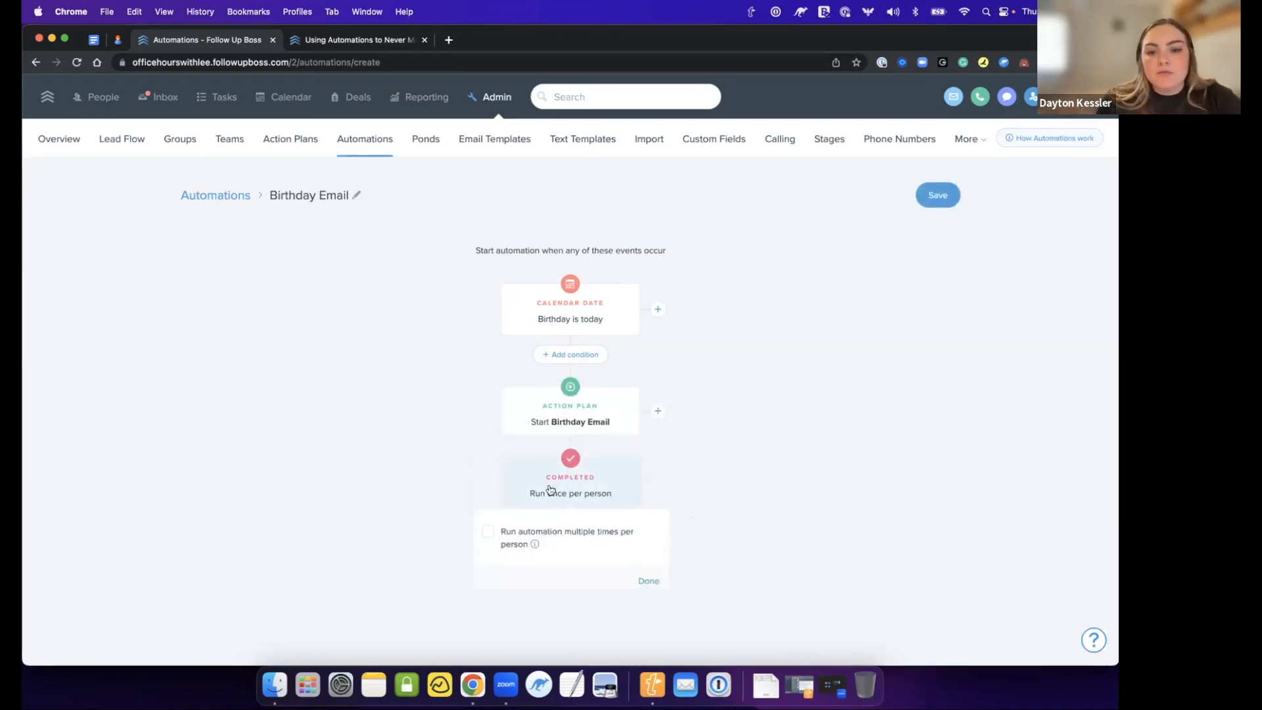
{"action": "left_click", "coordinate": [554, 536]}
{"action": "left_click", "coordinate": [649, 581]}
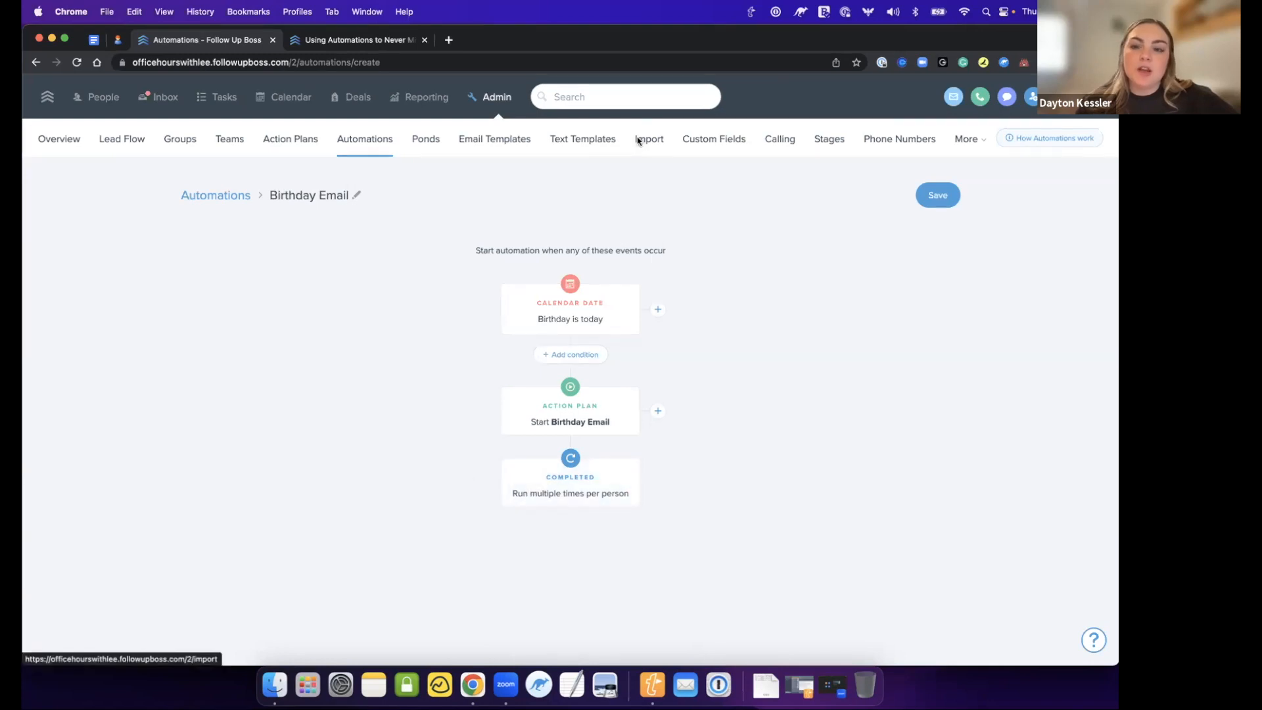
{"action": "left_click", "coordinate": [943, 200]}
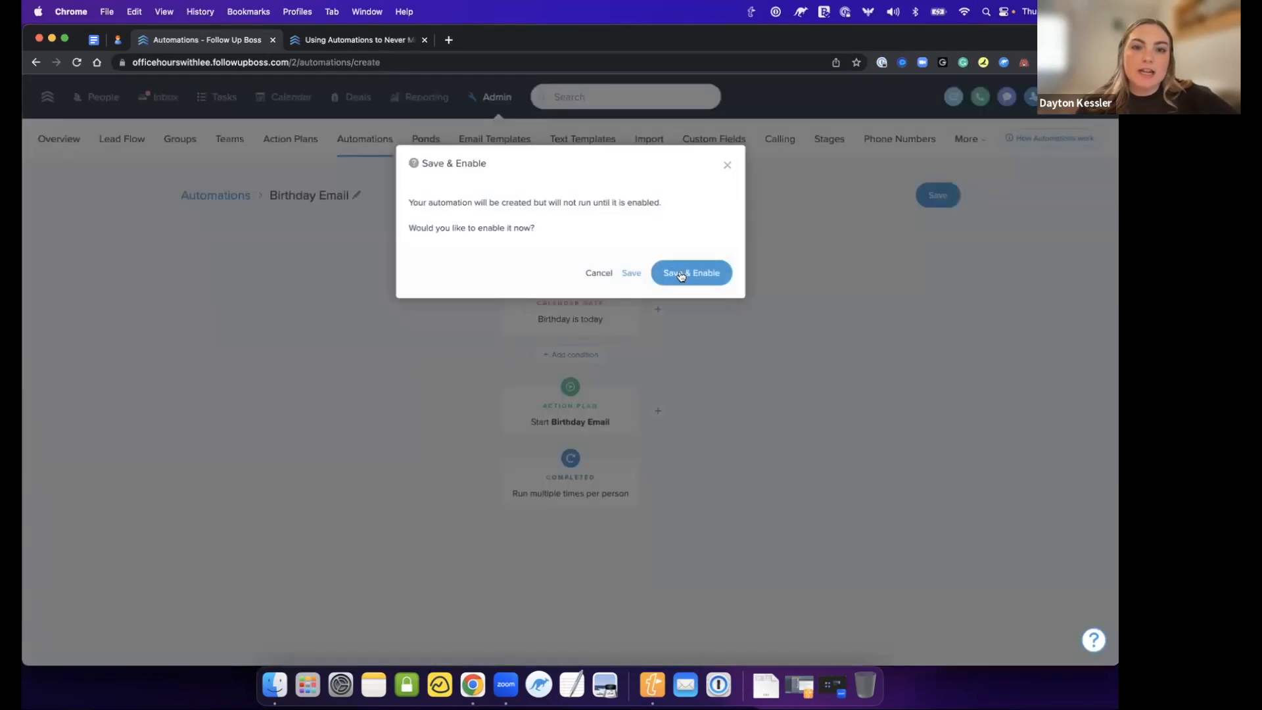
{"action": "left_click", "coordinate": [726, 167]}
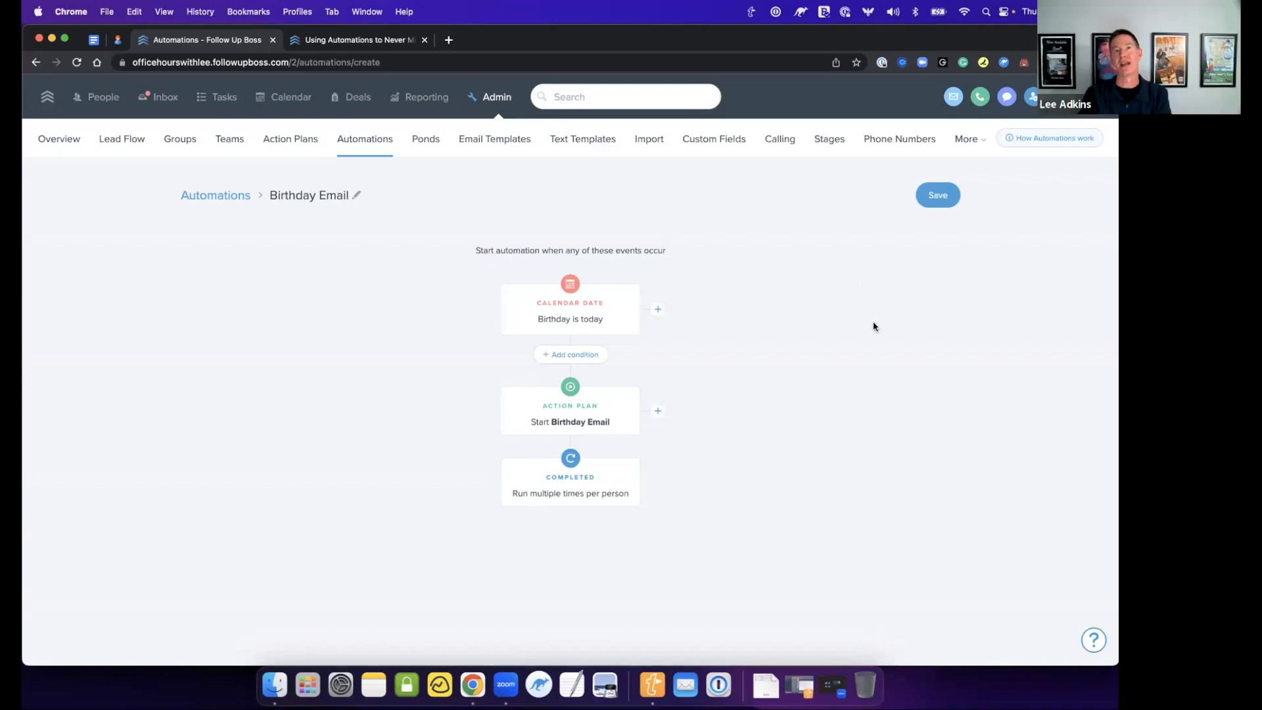
- Open the list of all action plans and check the explanation of the Engaged statistic
{"action": "left_click", "coordinate": [299, 138]}
{"action": "left_click", "coordinate": [133, 267]}
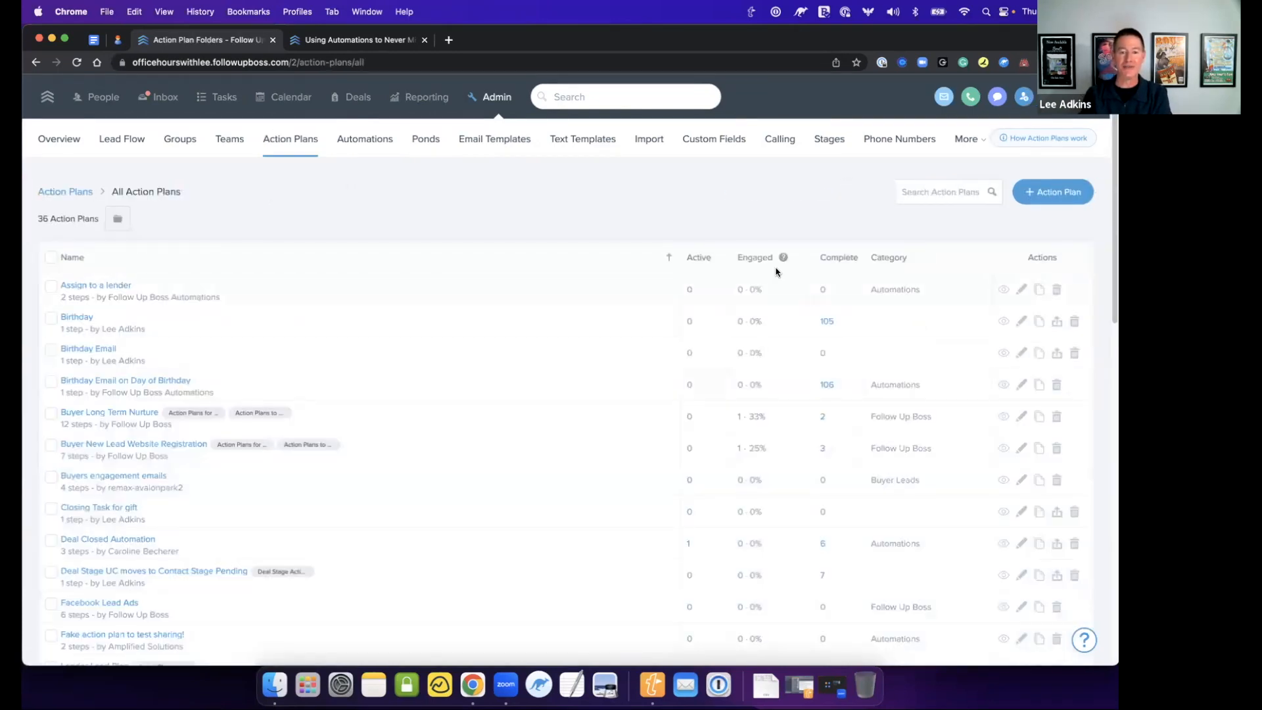
{"action": "mouse_move", "coordinate": [783, 258]}
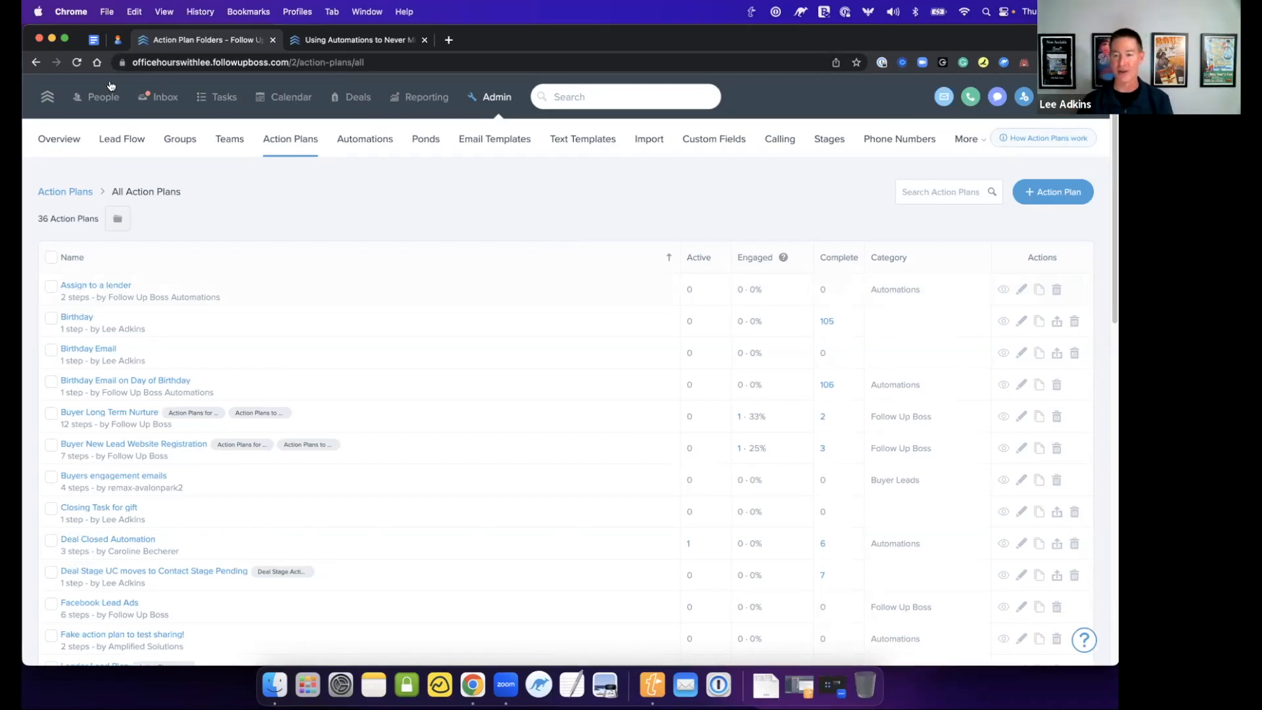
- Go to the People list and look over the additional smart lists without opening one
{"action": "left_click", "coordinate": [96, 108]}
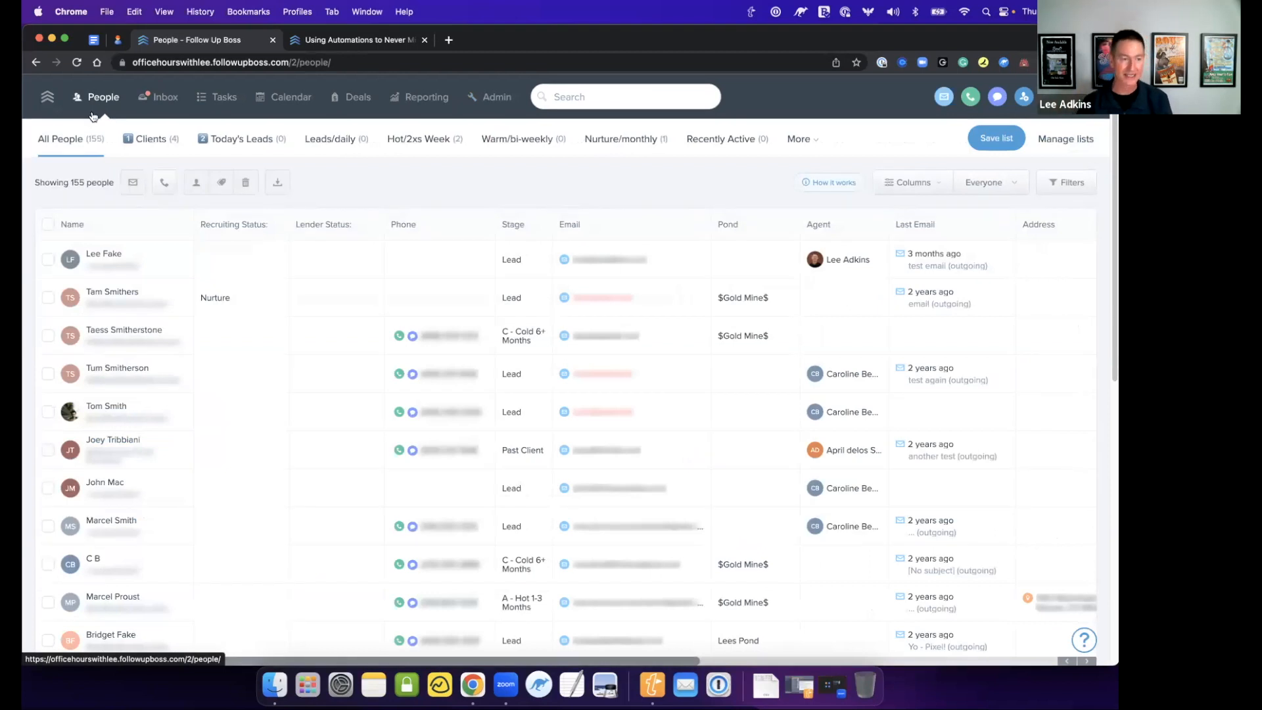
{"action": "left_click", "coordinate": [800, 139]}
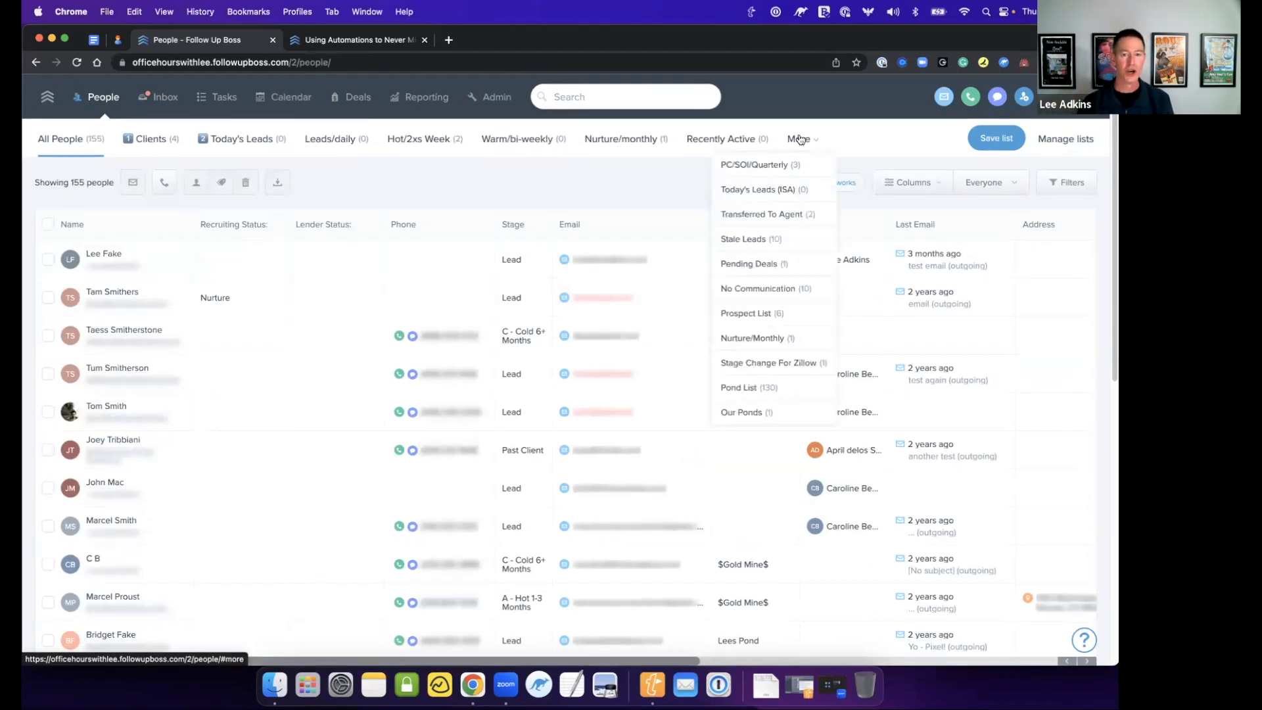
{"action": "left_click", "coordinate": [610, 191]}
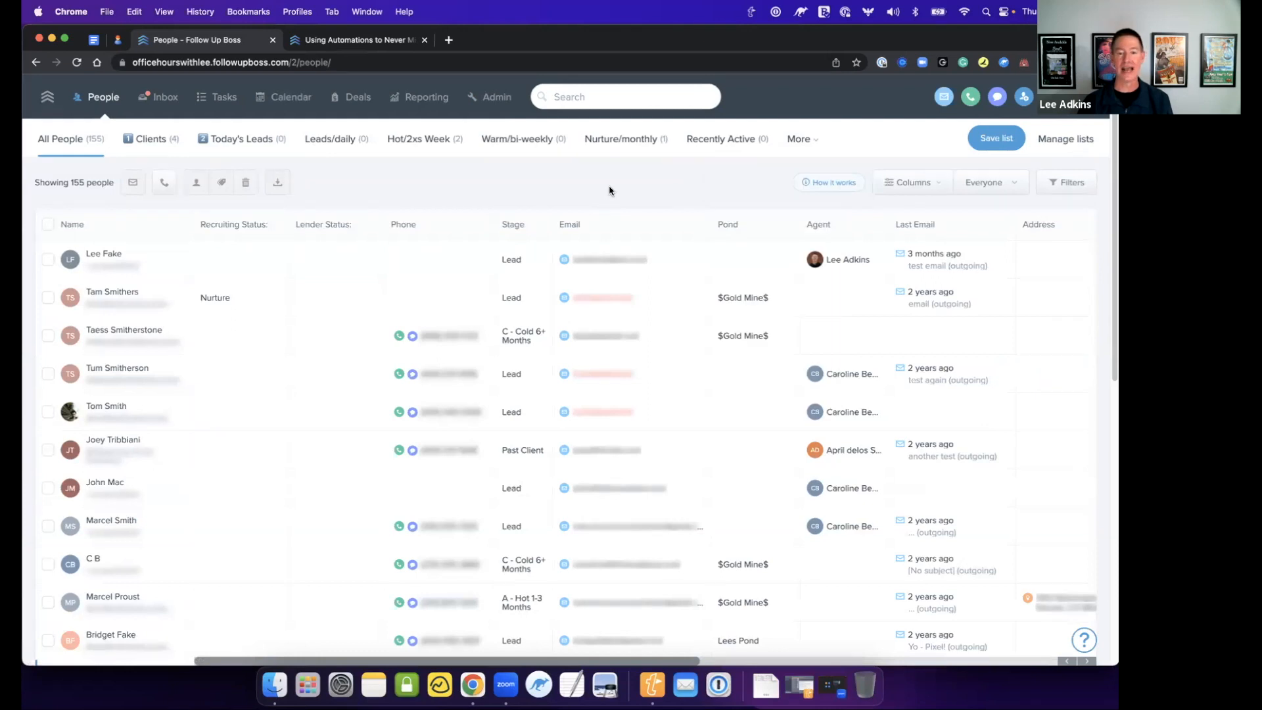
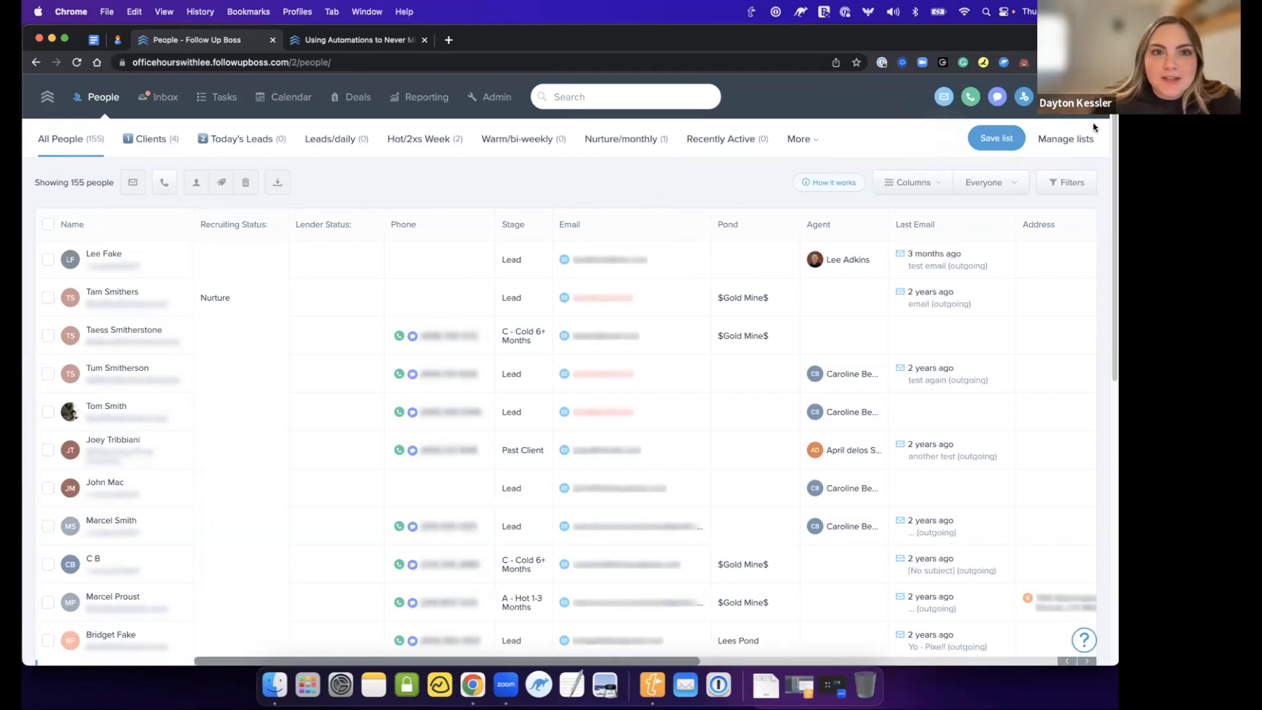
- Open the personal account settings and examine the connected email account
{"action": "left_click", "coordinate": [1051, 97]}
{"action": "left_click", "coordinate": [1060, 132]}
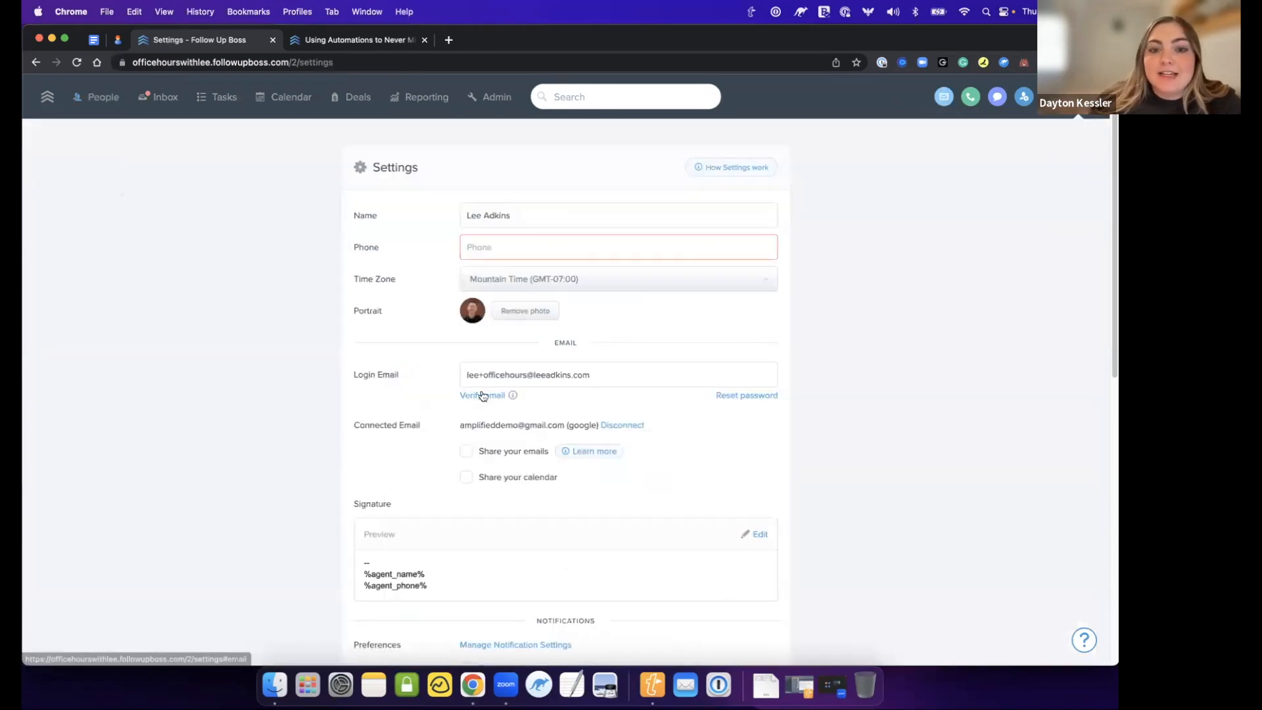
{"action": "left_click_drag", "start_coordinate": [444, 425], "coordinate": [697, 438]}
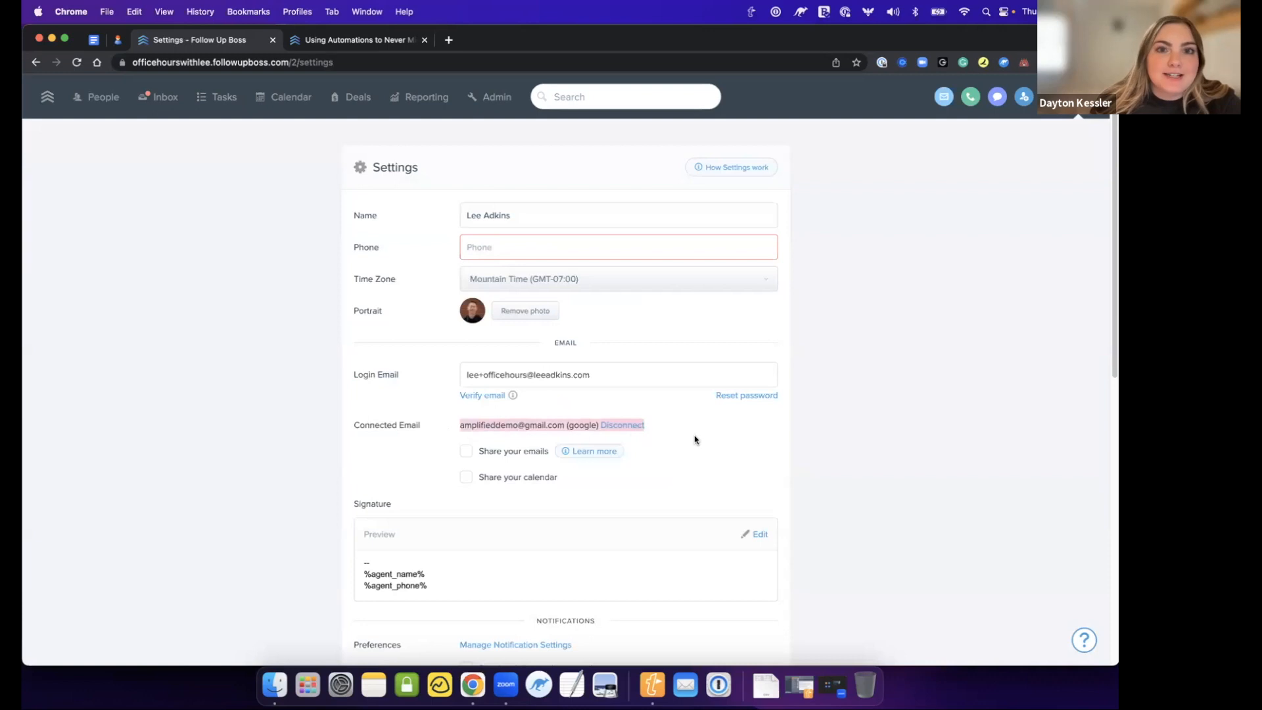
{"action": "left_click", "coordinate": [704, 440]}
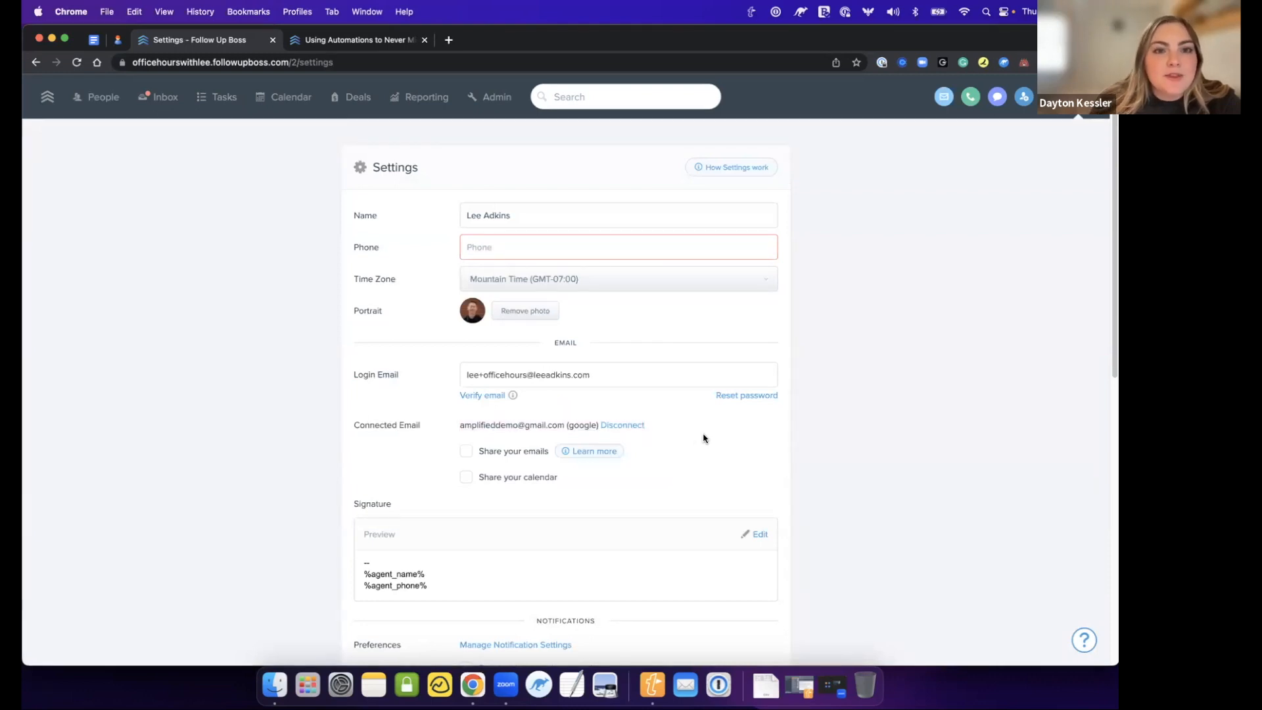
{"action": "left_click_drag", "start_coordinate": [430, 418], "coordinate": [702, 436]}
{"action": "left_click", "coordinate": [707, 440]}
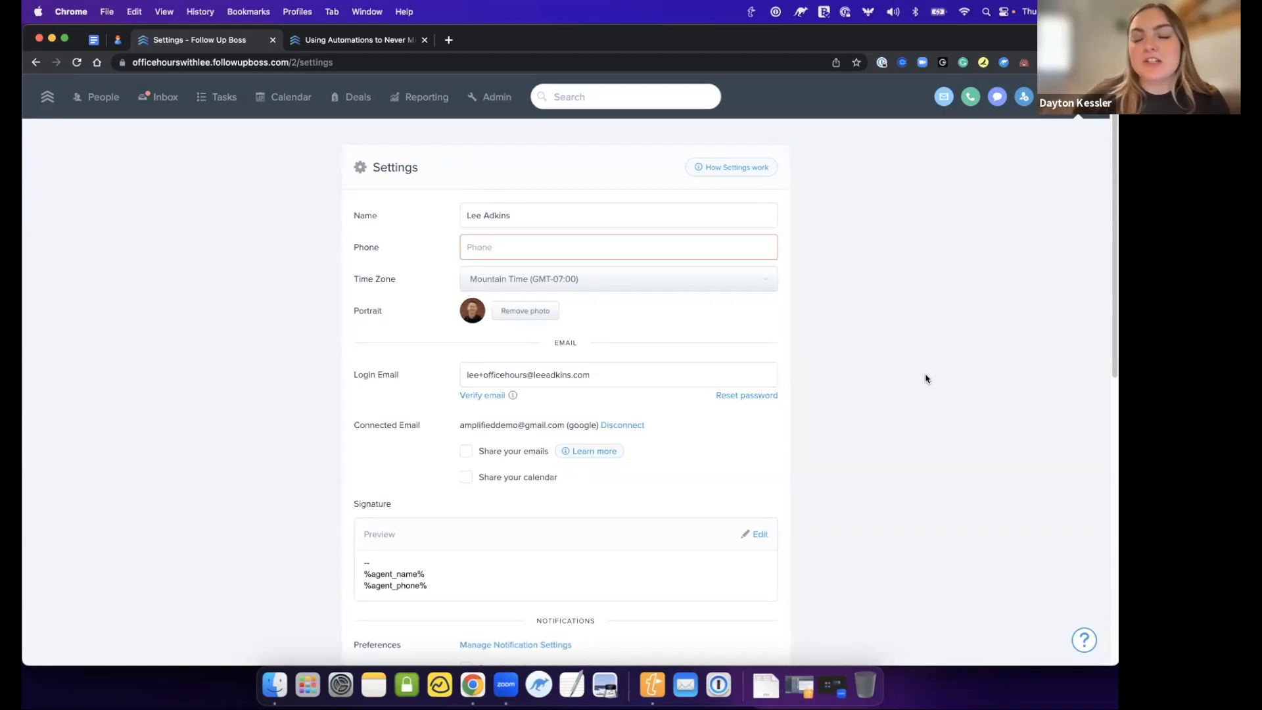
- Open the Follow Up Boss Pixel integration from the admin area's integrations
{"action": "left_click", "coordinate": [500, 100]}
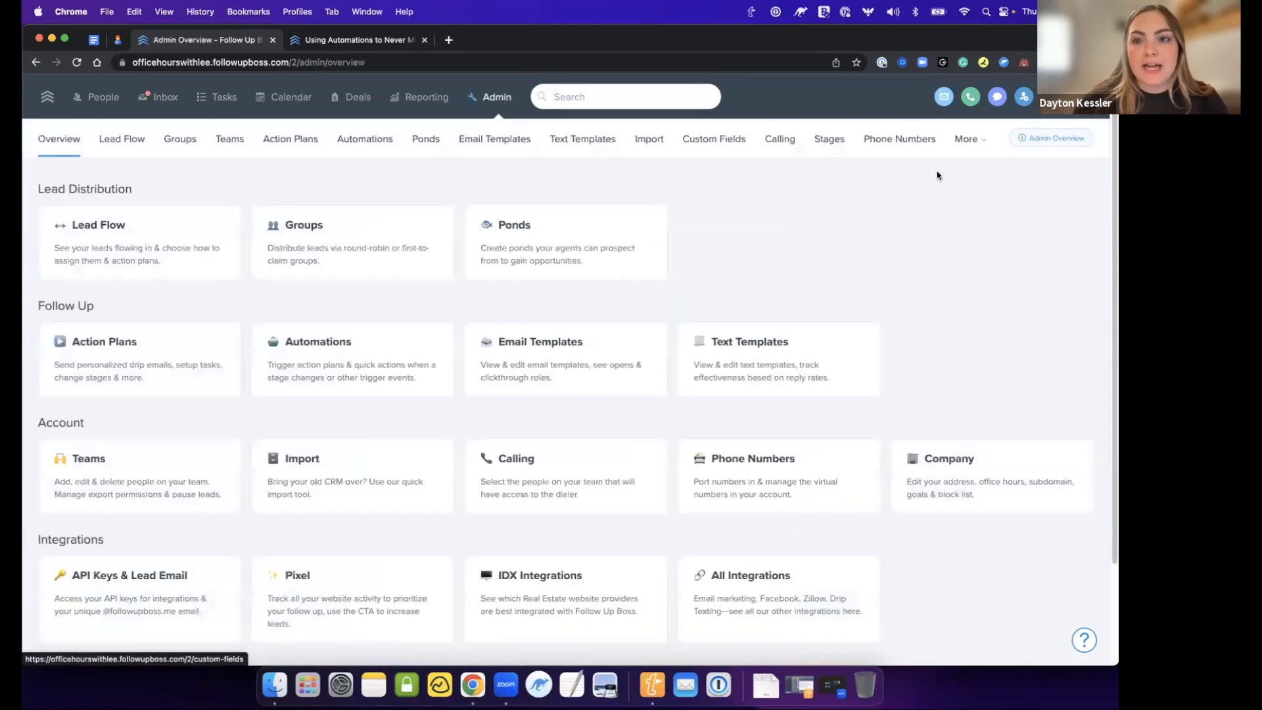
{"action": "left_click", "coordinate": [966, 139]}
{"action": "left_click", "coordinate": [944, 186]}
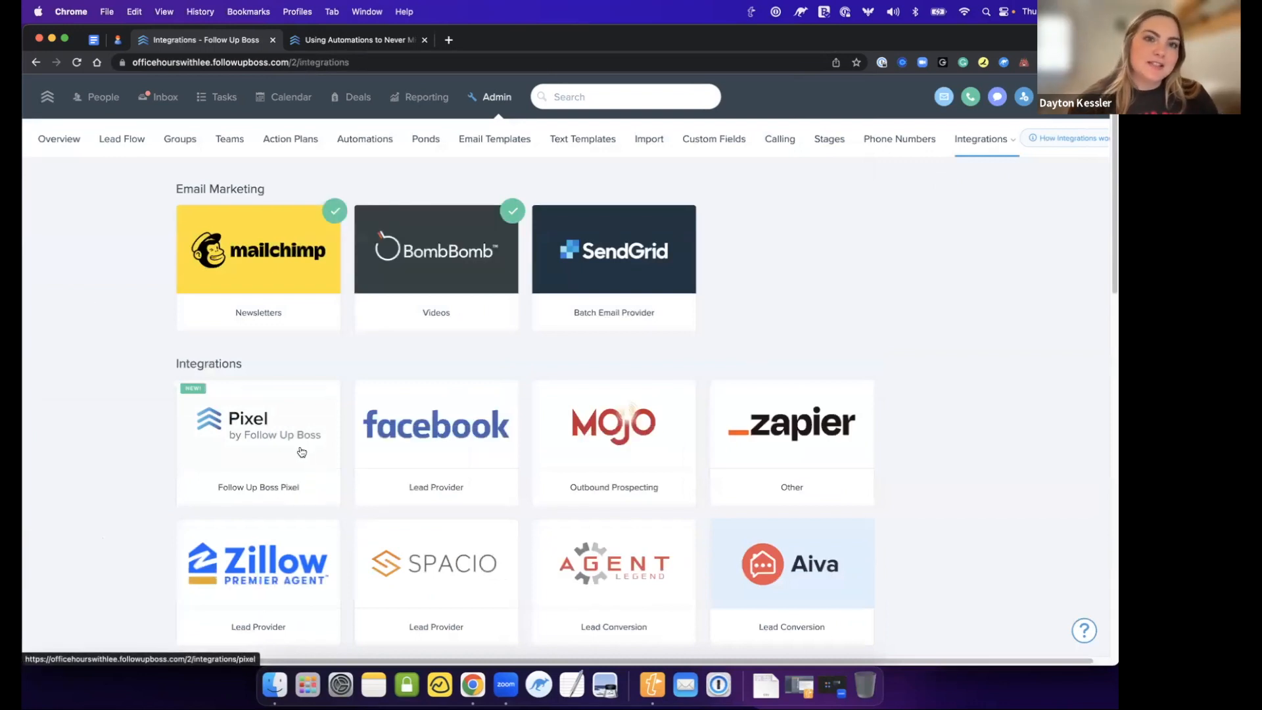
{"action": "left_click", "coordinate": [269, 432]}
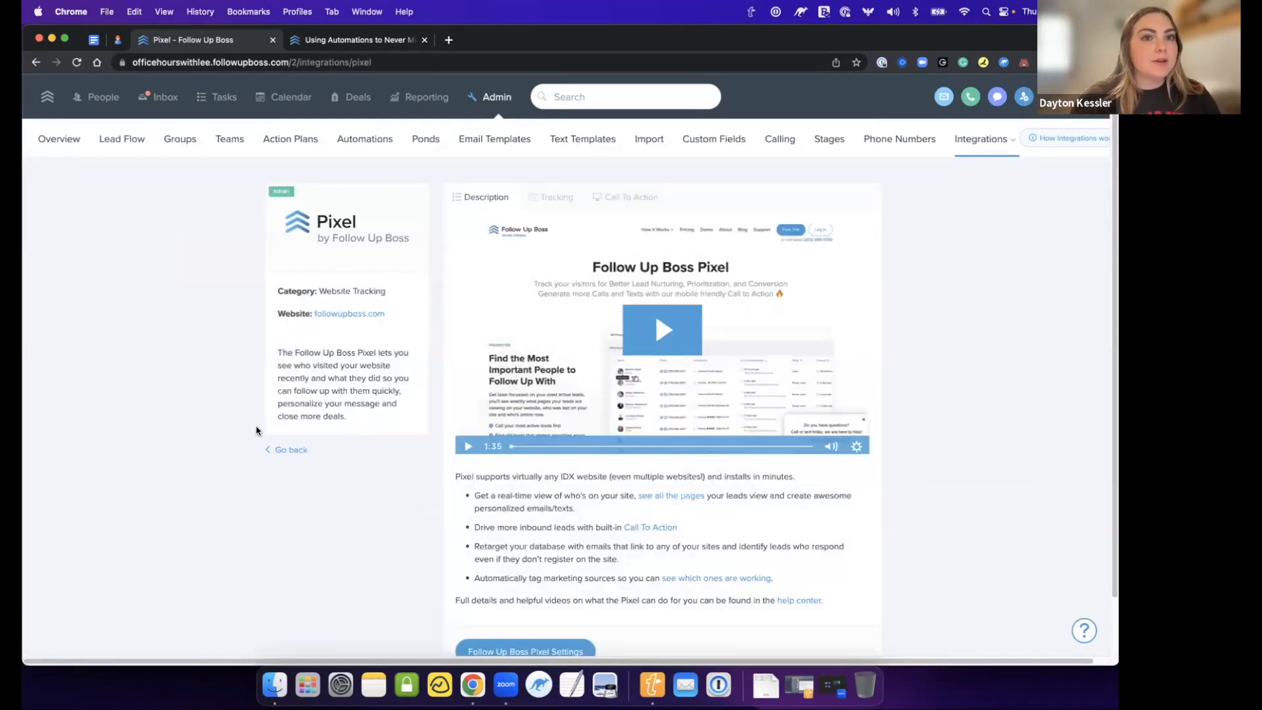
- Read through the Pixel integration's description and view its website tracking code instructions
{"action": "scroll", "coordinate": [242, 467], "scroll_direction": "down", "scroll_amount": 1}
{"action": "scroll", "coordinate": [242, 466], "scroll_direction": "down", "scroll_amount": 1}
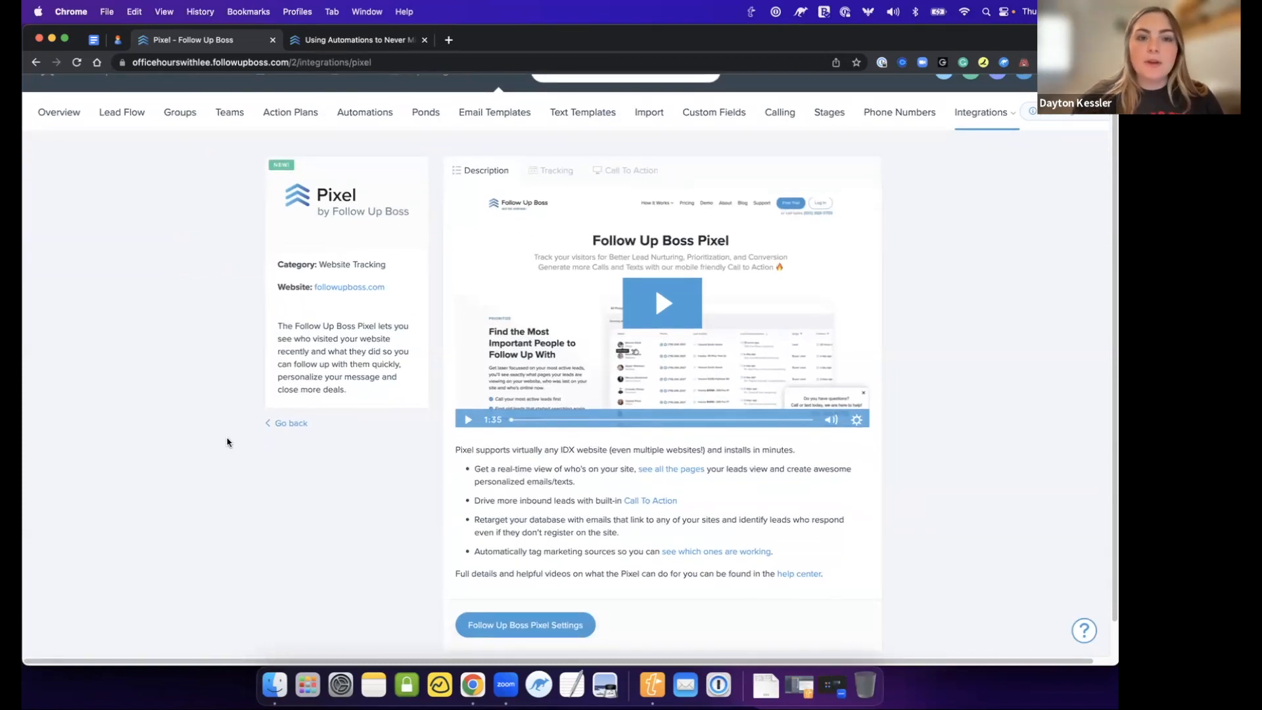
{"action": "scroll", "coordinate": [227, 442], "scroll_direction": "down", "scroll_amount": 2}
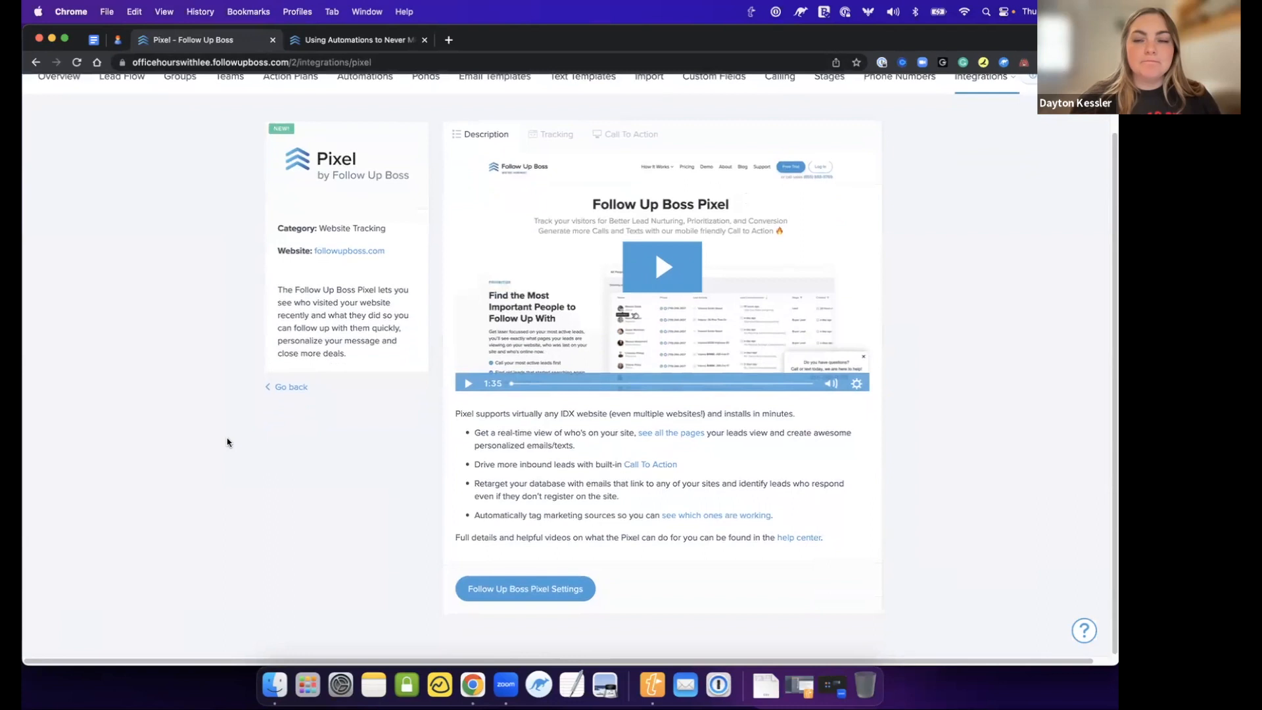
{"action": "scroll", "coordinate": [226, 442], "scroll_direction": "up", "scroll_amount": 3}
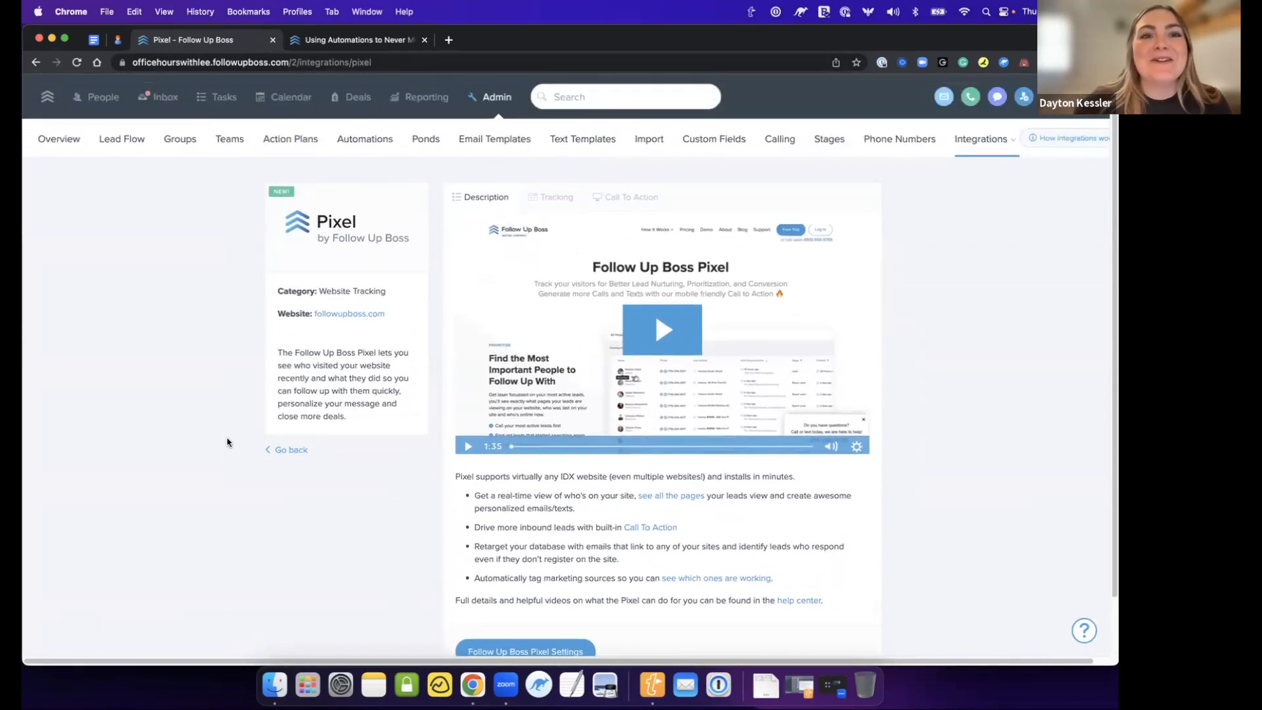
{"action": "scroll", "coordinate": [861, 419], "scroll_direction": "down", "scroll_amount": 2}
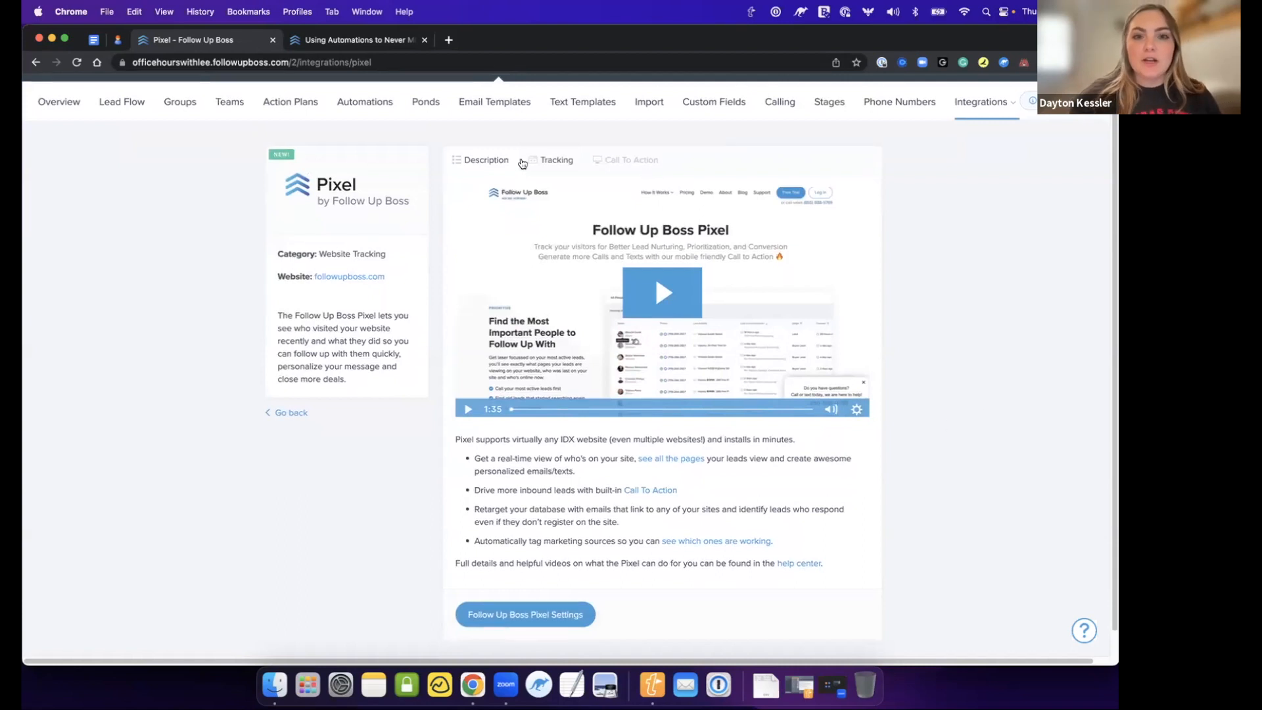
{"action": "left_click", "coordinate": [536, 161]}
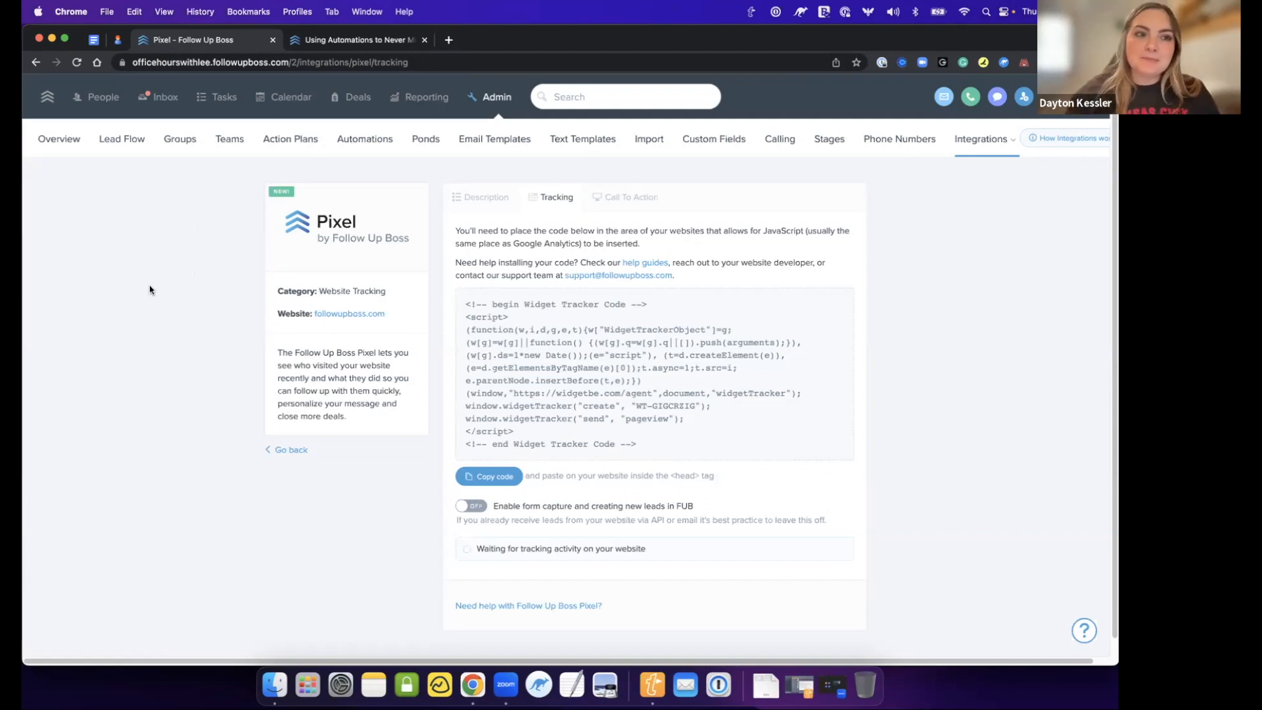
- Return to the People list, show its filters, reload the page and open the Stale Leads smart list
{"action": "left_click", "coordinate": [97, 100]}
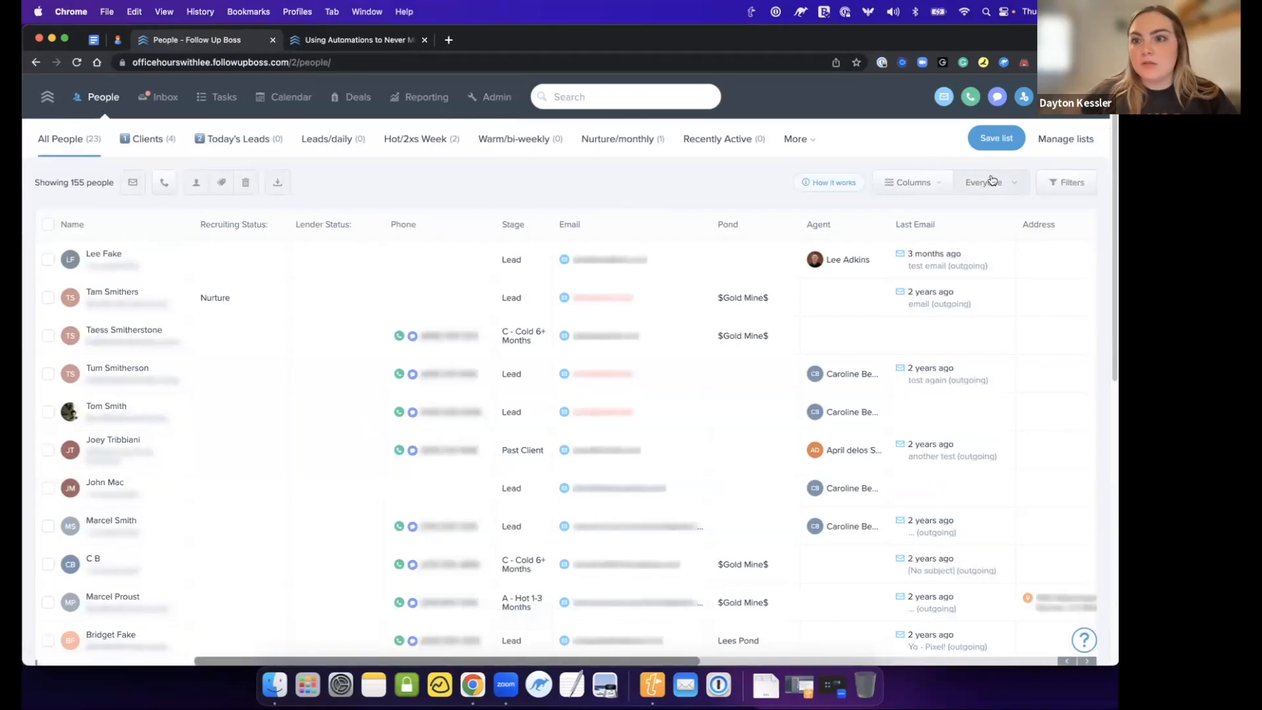
{"action": "left_click", "coordinate": [1073, 185]}
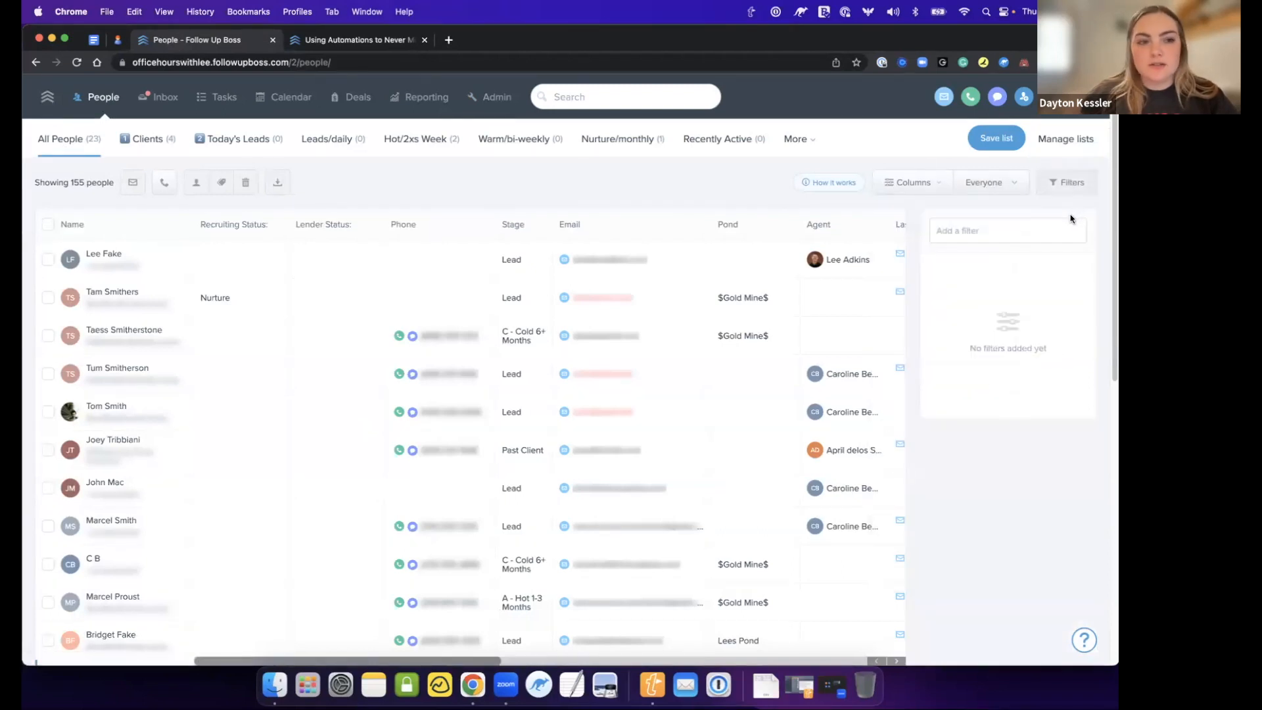
{"action": "left_click", "coordinate": [76, 63]}
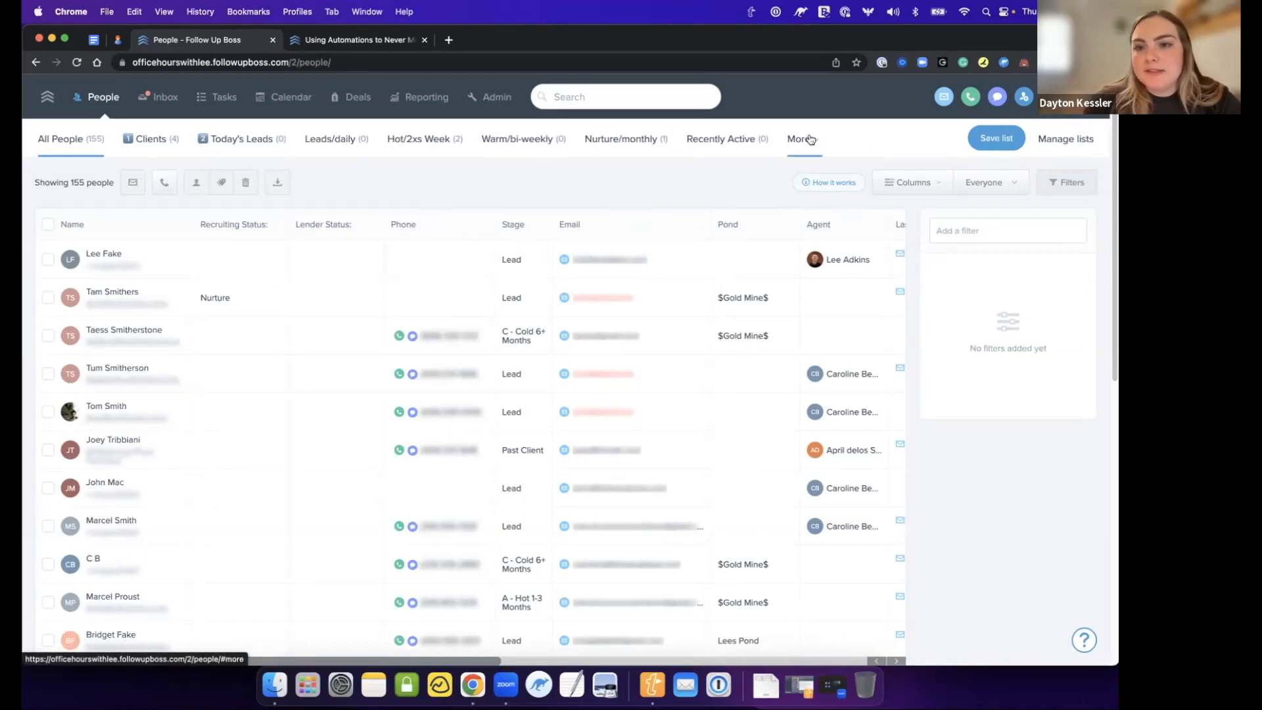
{"action": "left_click", "coordinate": [812, 139]}
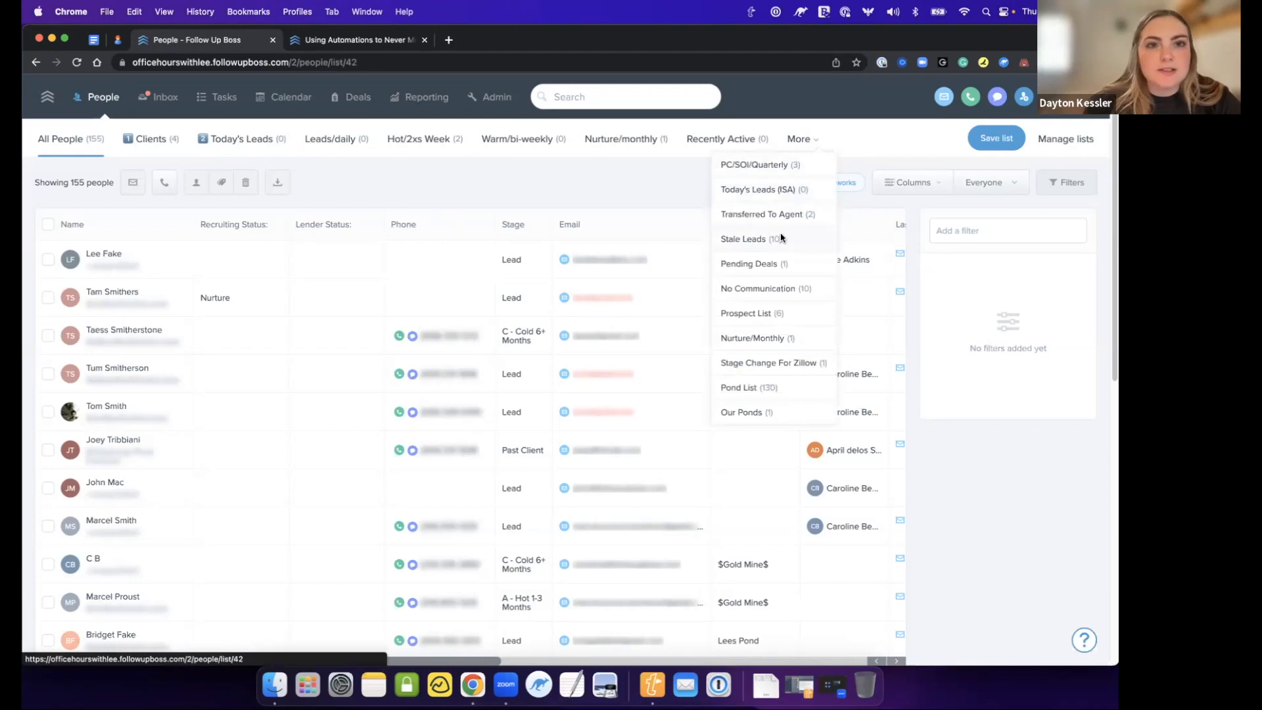
{"action": "left_click", "coordinate": [781, 238]}
- Expand the Stage and Created filters of the Stale Leads list to examine their criteria
{"action": "left_click", "coordinate": [999, 268]}
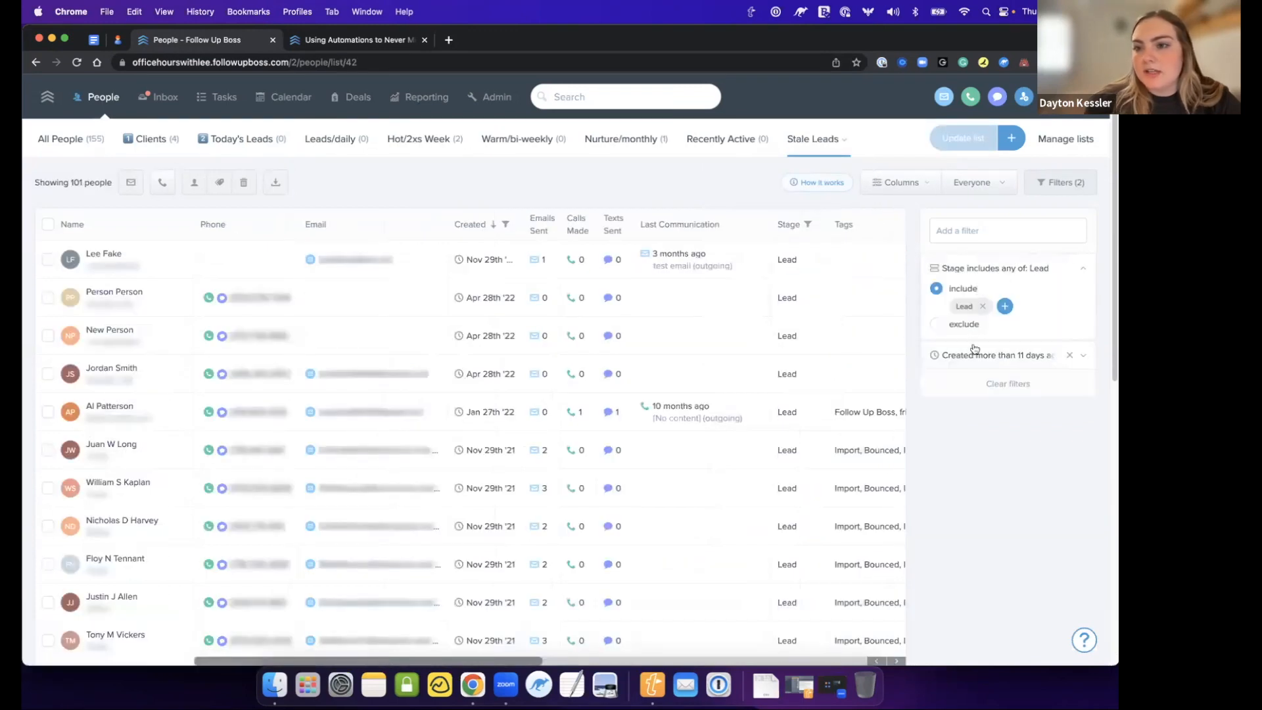
{"action": "left_click", "coordinate": [975, 352]}
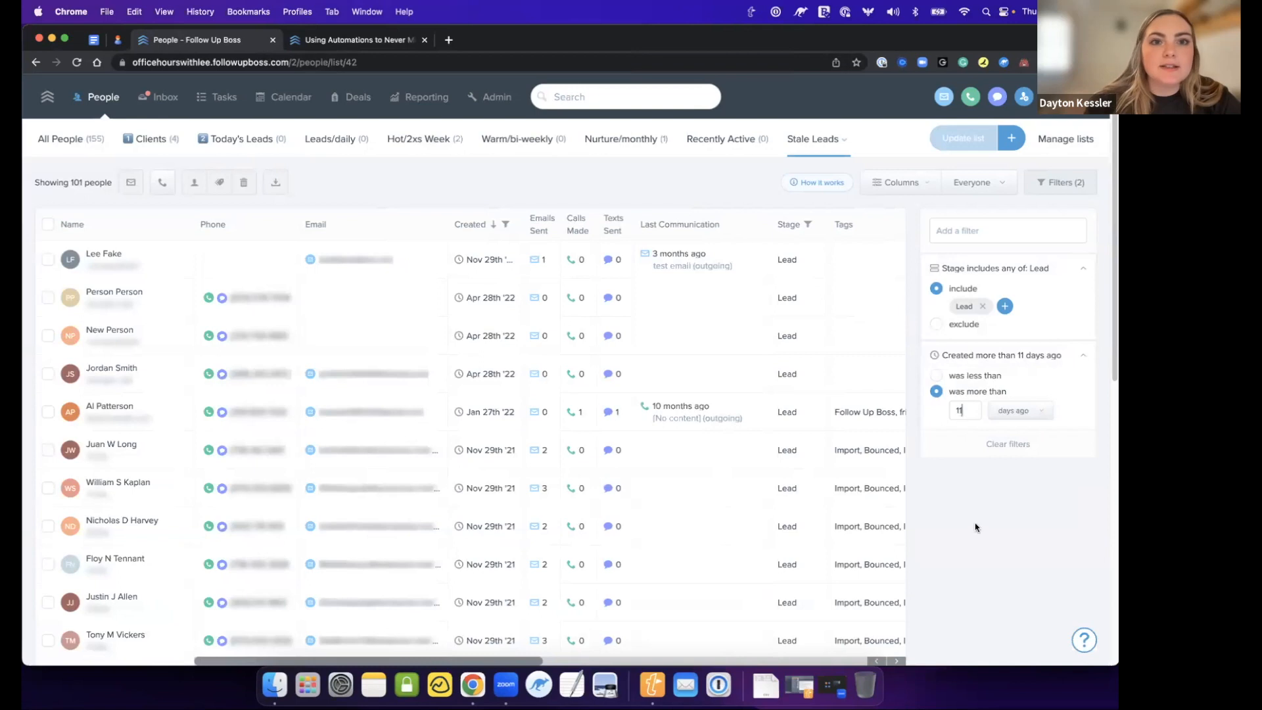
{"action": "scroll", "coordinate": [984, 541], "scroll_direction": "down", "scroll_amount": 2}
{"action": "scroll", "coordinate": [985, 541], "scroll_direction": "up", "scroll_amount": 2}
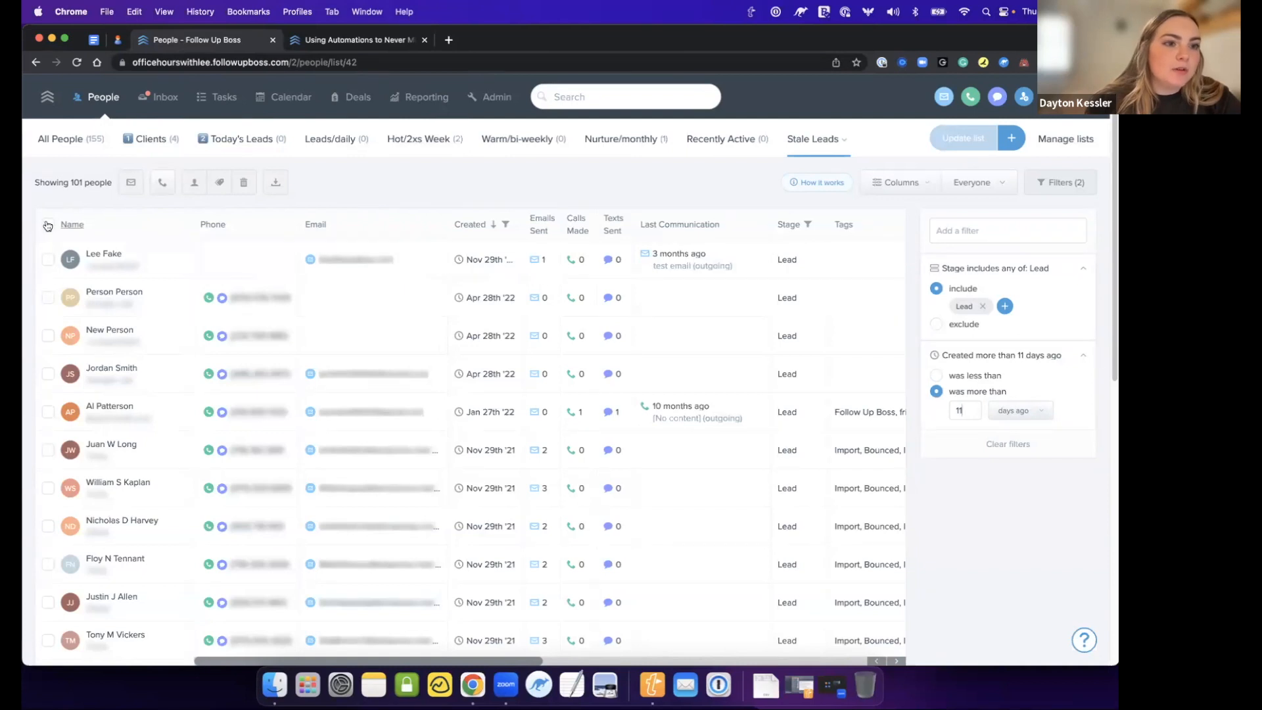
- Select every person in the Stale Leads list, including those not shown on the page, and start a batch email to them
{"action": "left_click", "coordinate": [48, 225]}
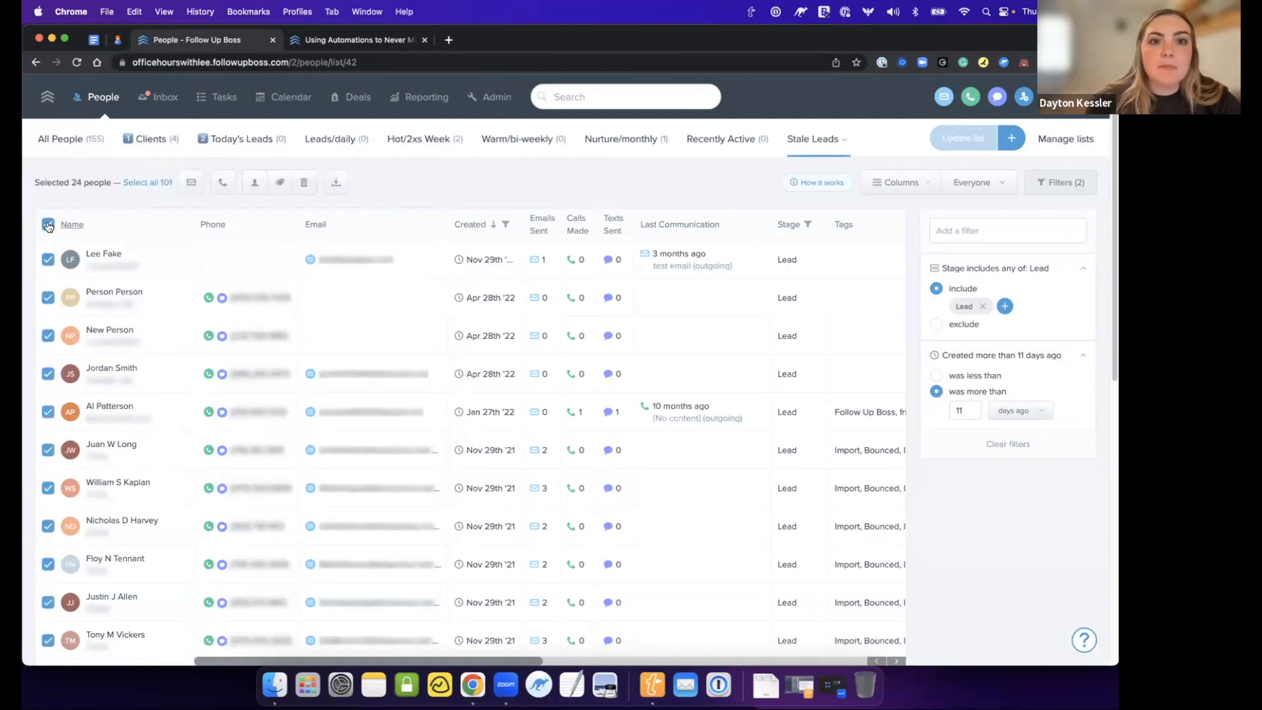
{"action": "left_click_drag", "start_coordinate": [57, 186], "coordinate": [105, 186]}
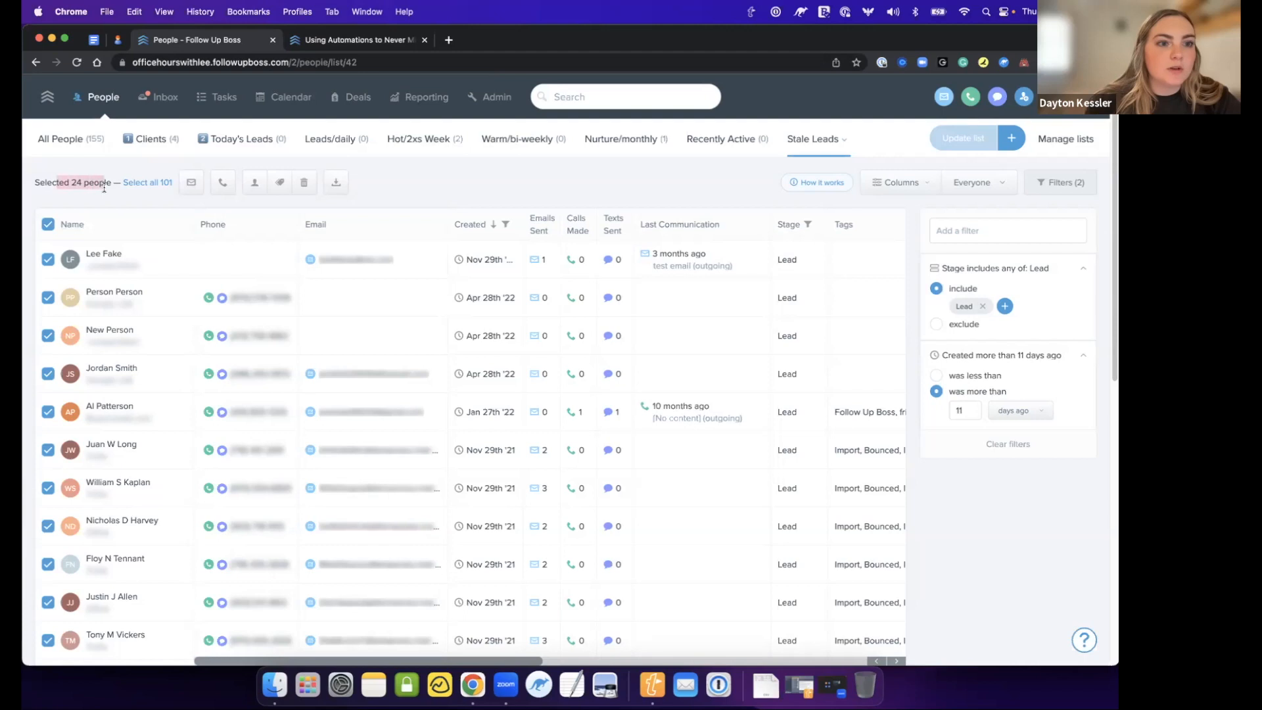
{"action": "left_click", "coordinate": [145, 184]}
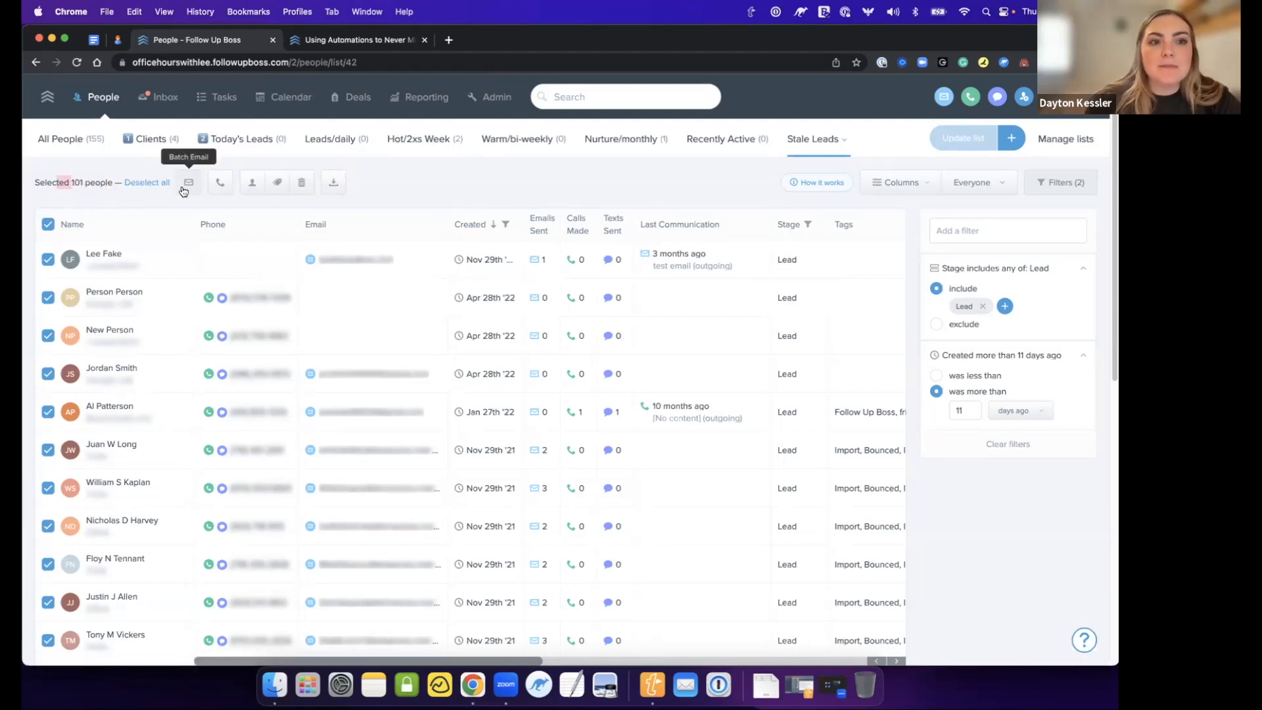
{"action": "left_click", "coordinate": [188, 184]}
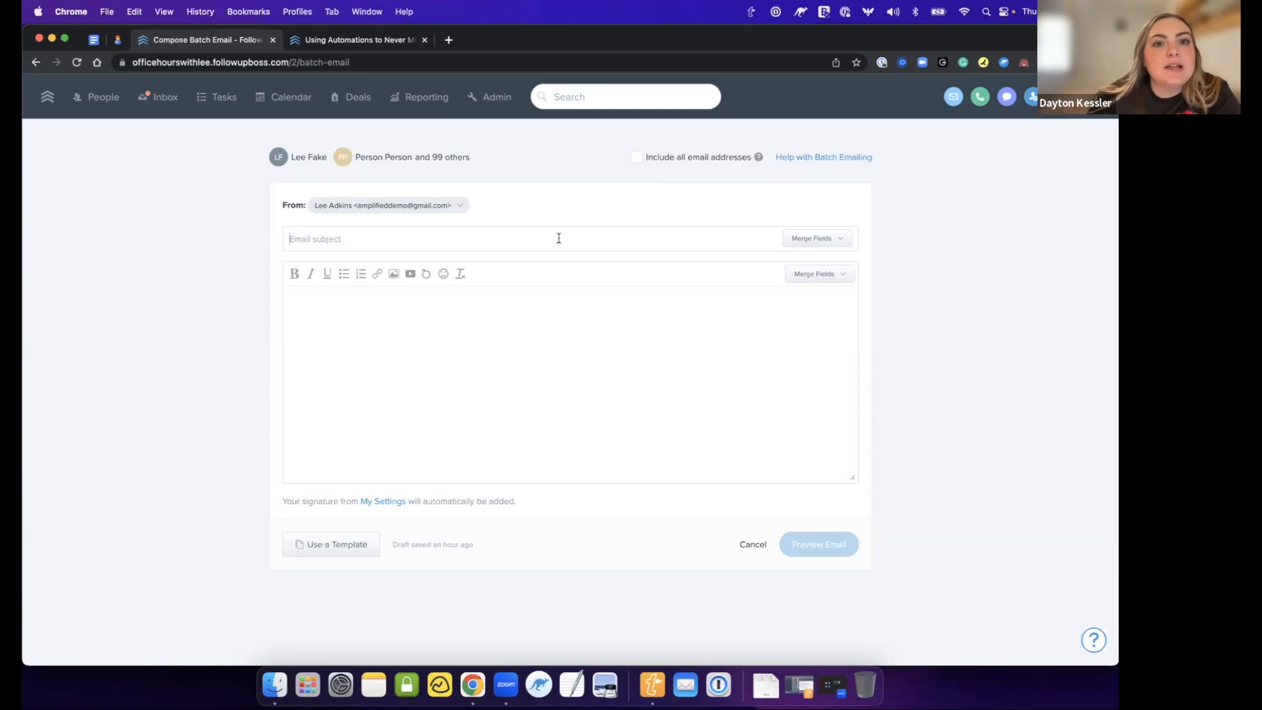
- Include all email addresses of the batch email's recipients and view the alternative sender options
{"action": "left_click", "coordinate": [636, 158]}
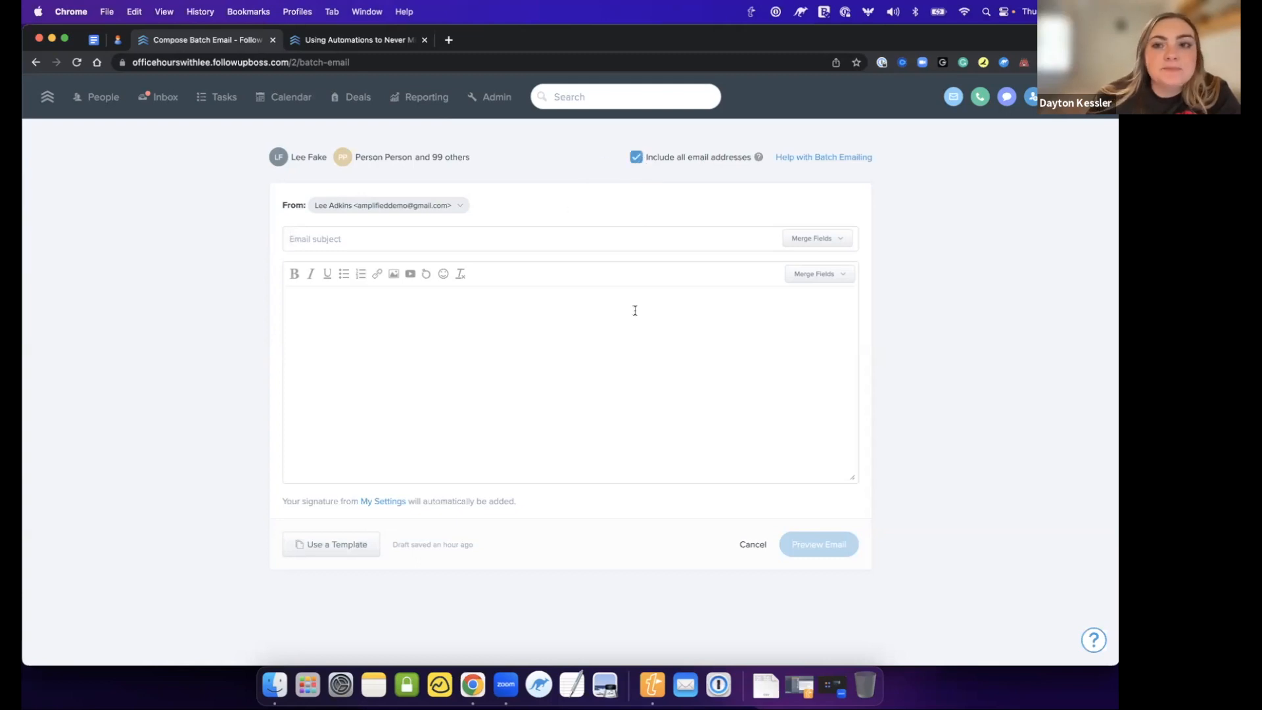
{"action": "left_click", "coordinate": [412, 208]}
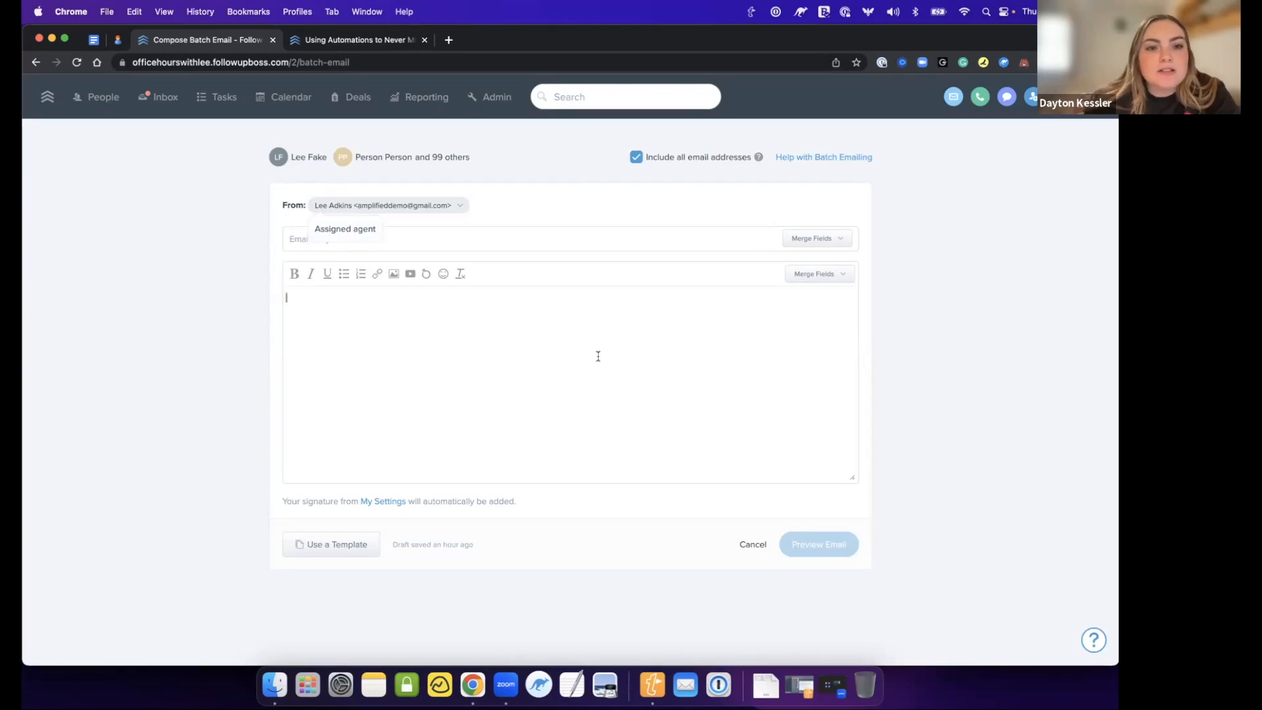
{"action": "left_click", "coordinate": [462, 206]}
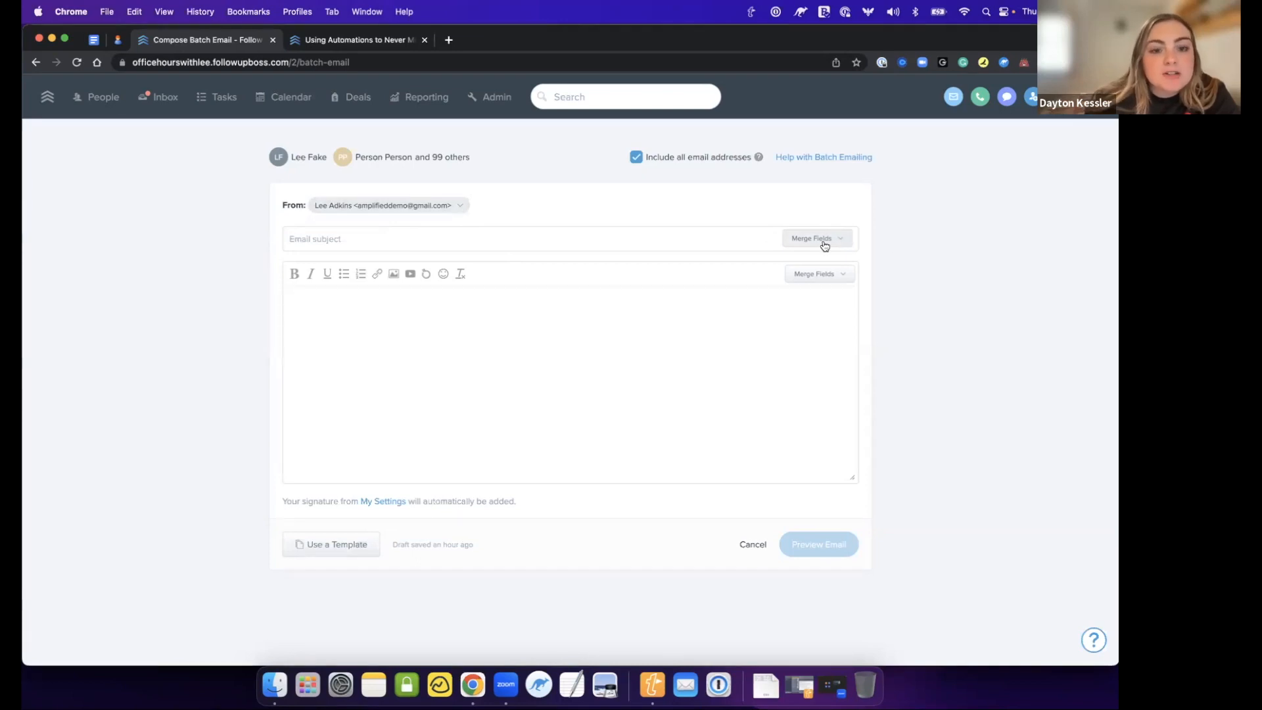
- Fill the batch email from the template with the subject "This is awesome!" and preview the email
{"action": "left_click", "coordinate": [332, 544]}
{"action": "left_click", "coordinate": [453, 283]}
{"action": "left_click", "coordinate": [467, 355]}
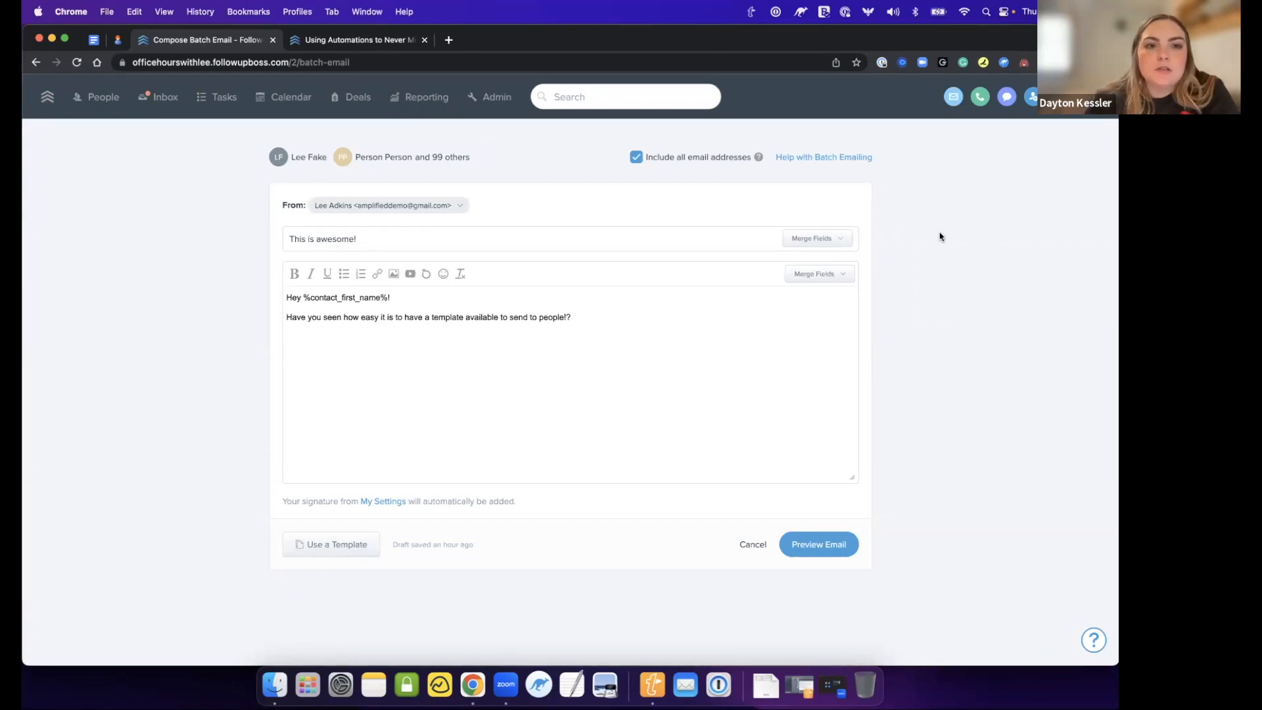
{"action": "left_click", "coordinate": [819, 543]}
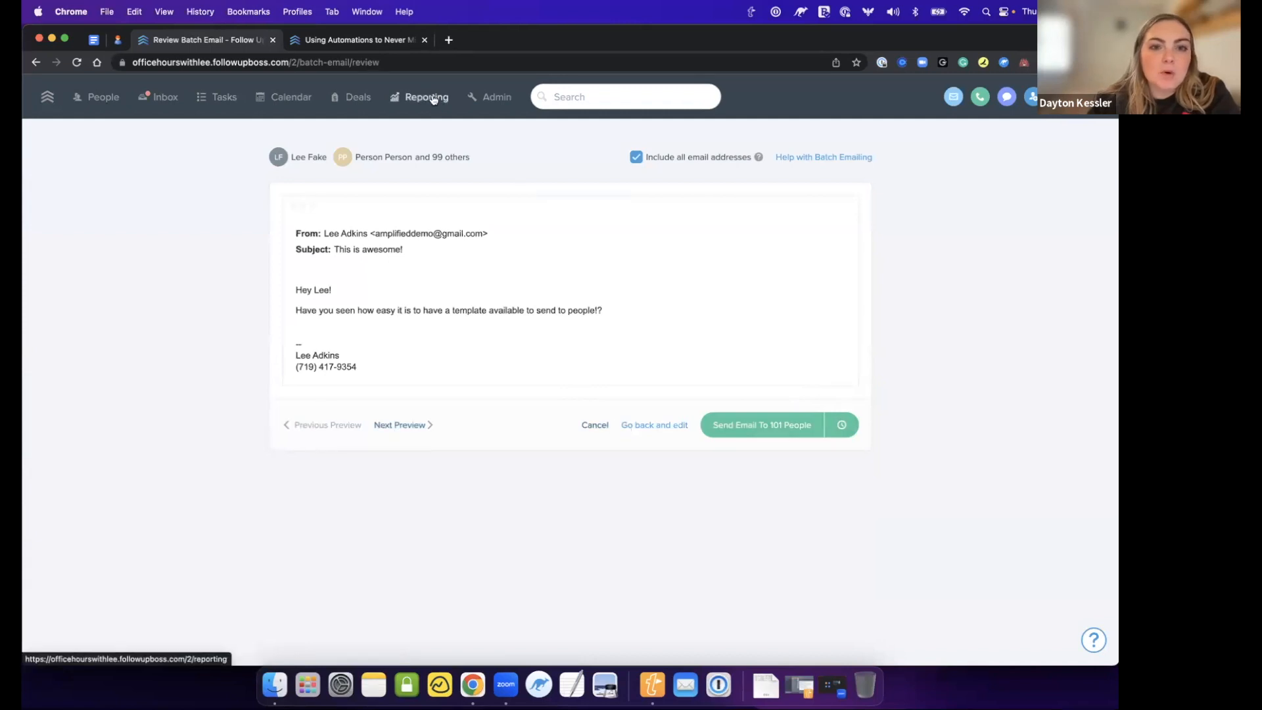
- Try to schedule the batch email for 02/18/2023 at 12:00 PM
{"action": "left_click", "coordinate": [842, 424]}
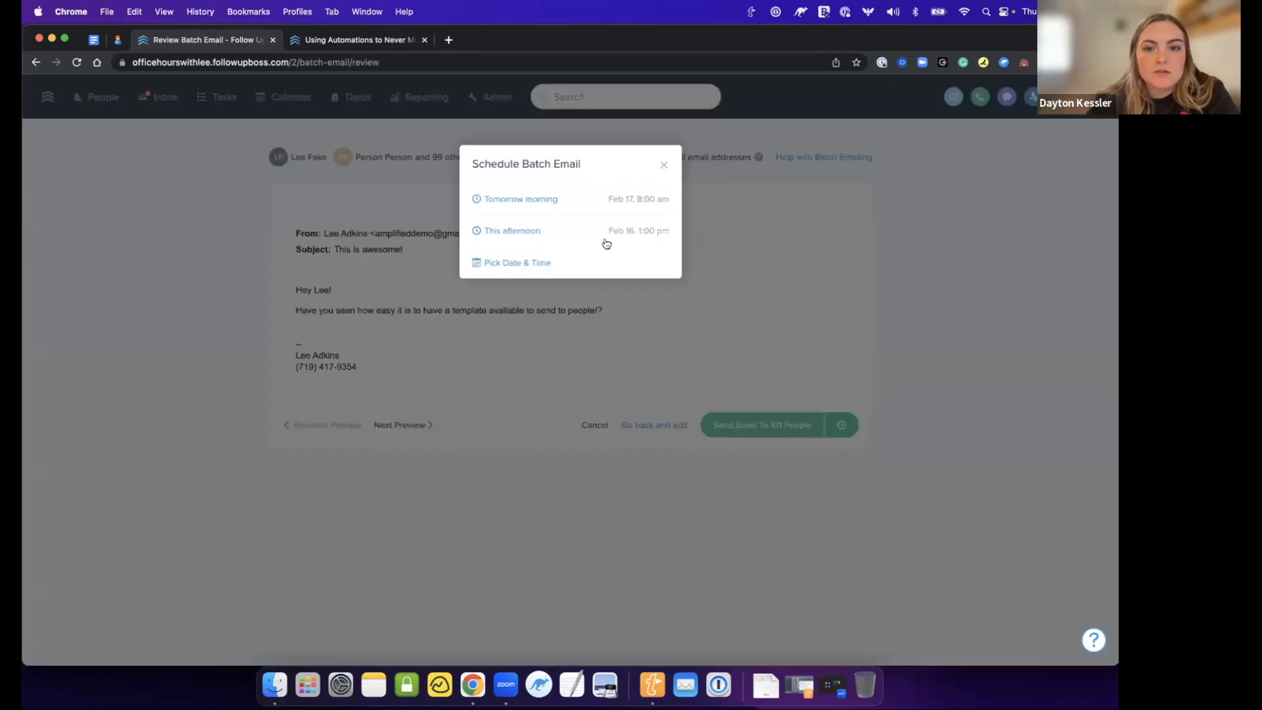
{"action": "left_click", "coordinate": [527, 262]}
{"action": "left_click", "coordinate": [616, 359]}
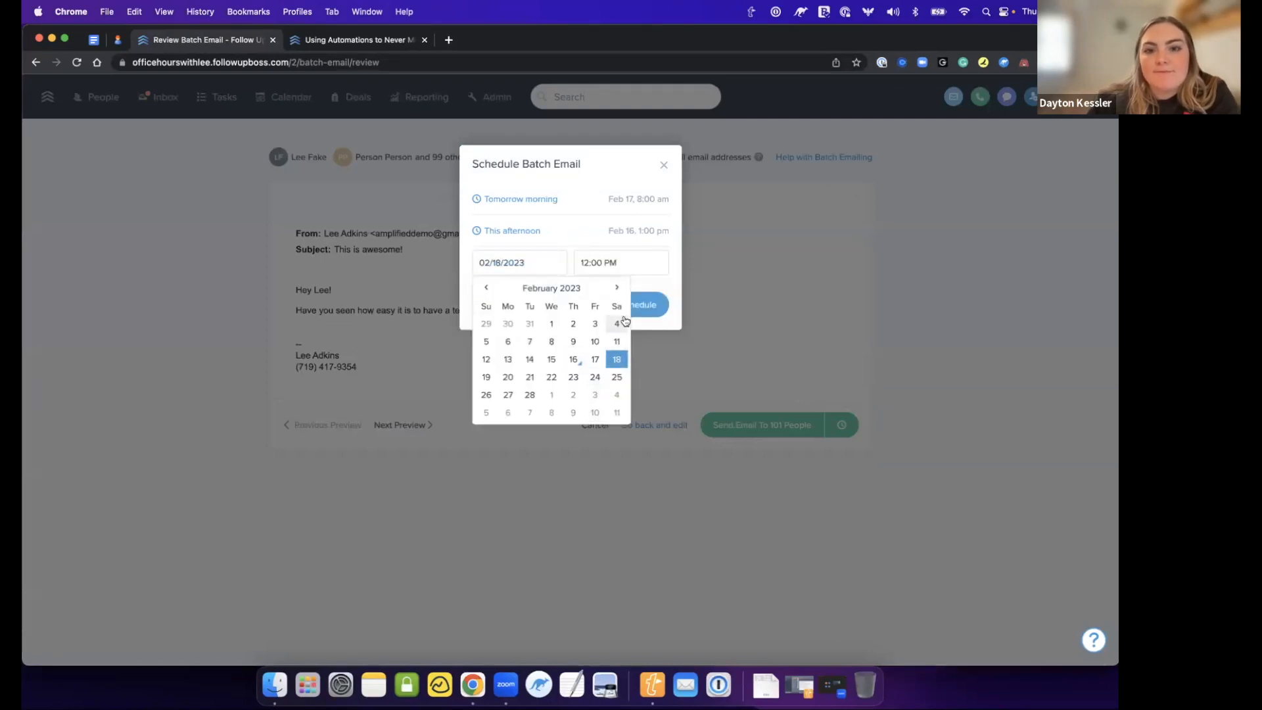
{"action": "left_click", "coordinate": [643, 307]}
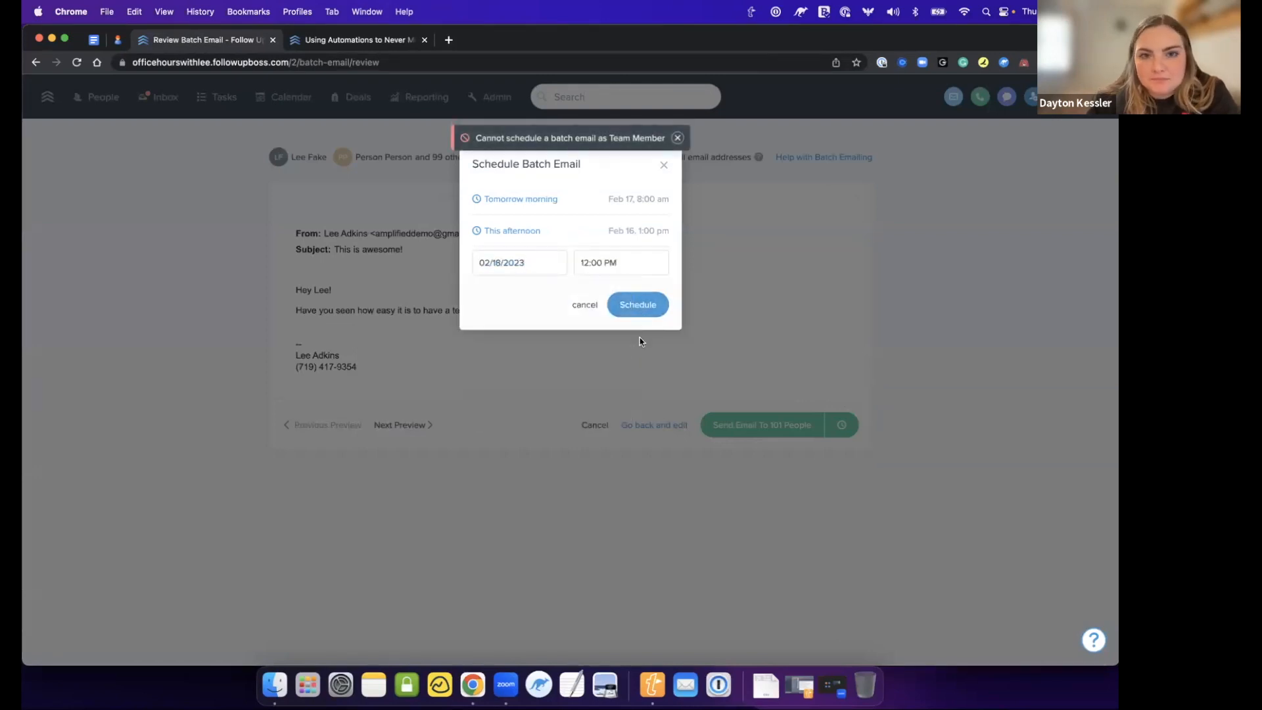
{"action": "left_click", "coordinate": [677, 137]}
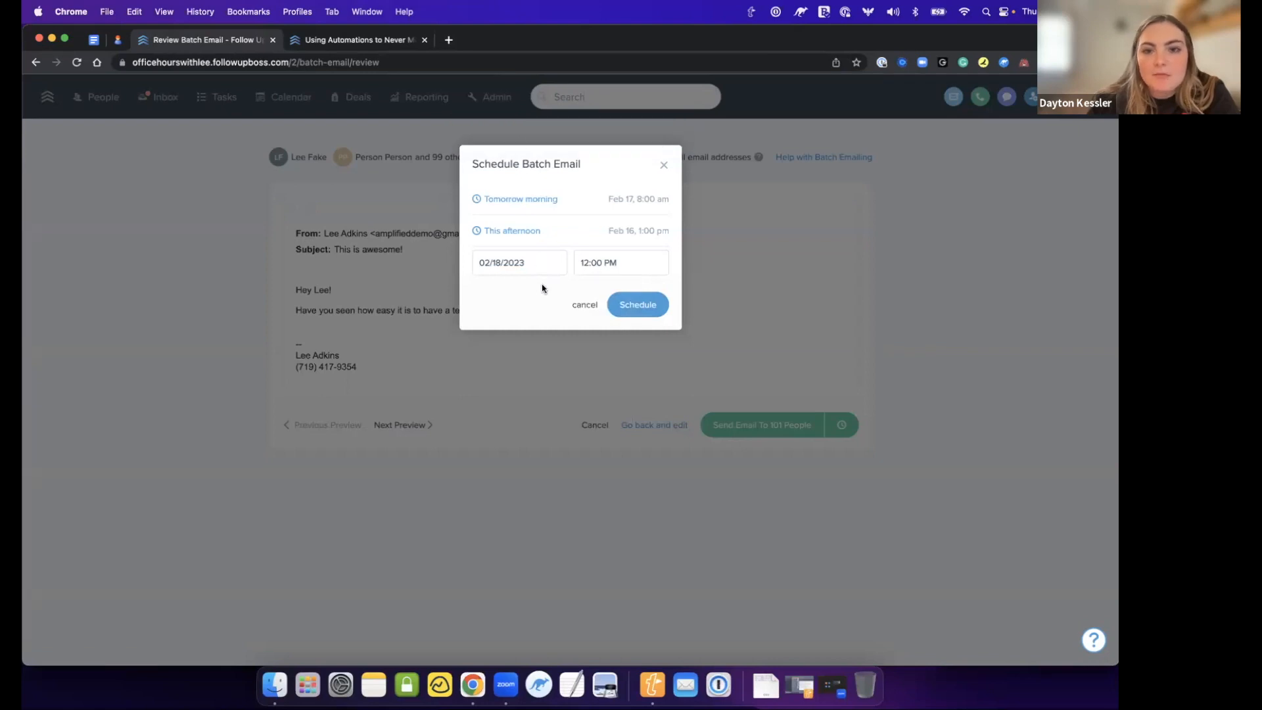
{"action": "left_click", "coordinate": [584, 306]}
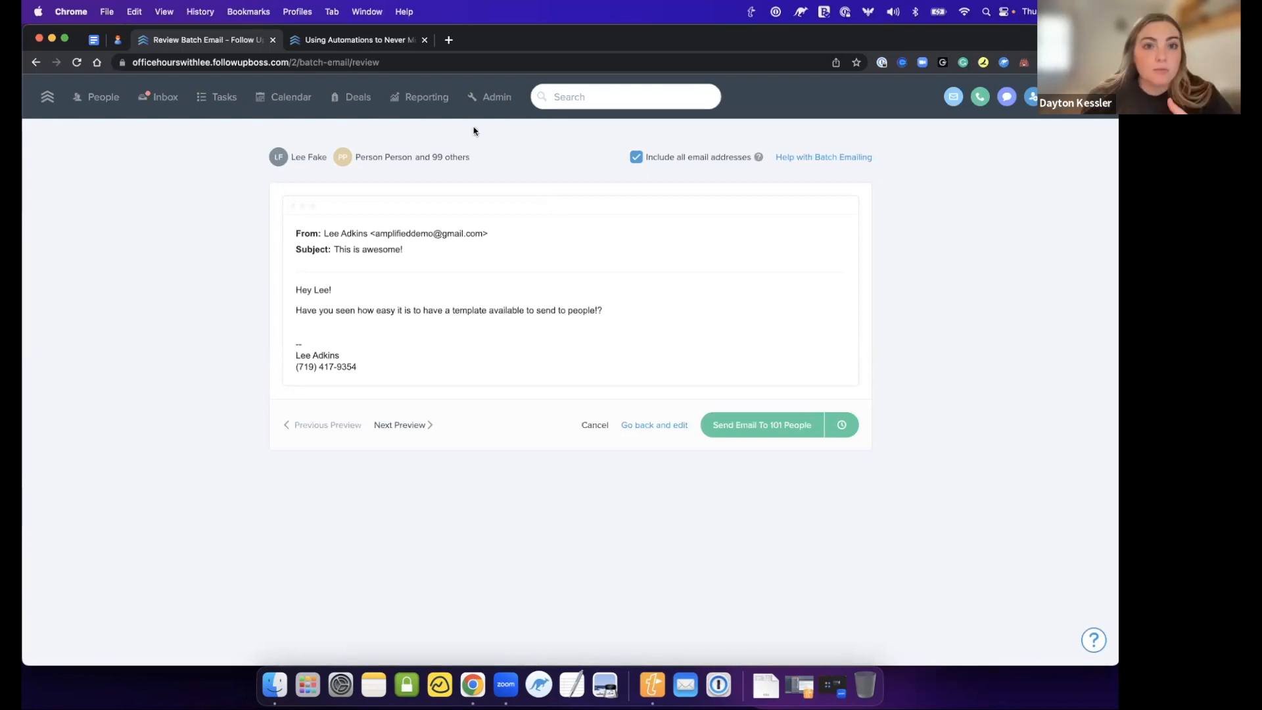
- Review the Batch Emails report, view the people who opened the Aug 17th '22 email, and return to the report
{"action": "left_click", "coordinate": [431, 109]}
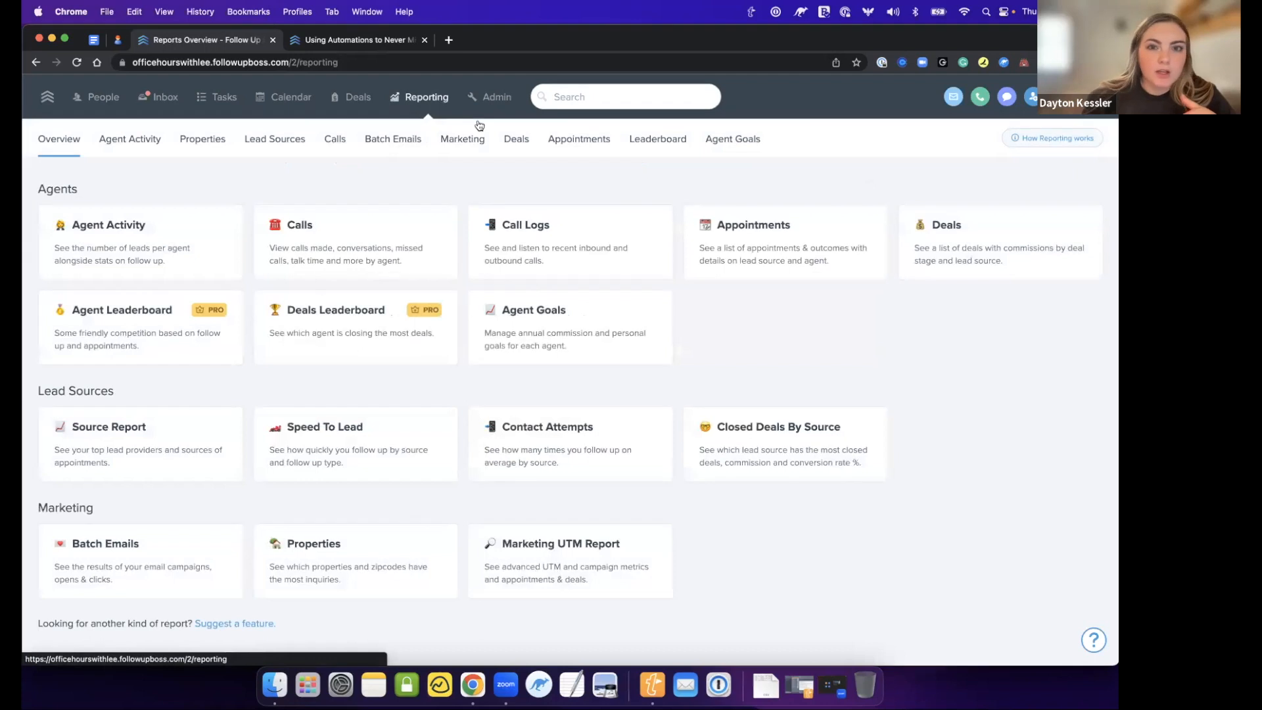
{"action": "left_click", "coordinate": [385, 138]}
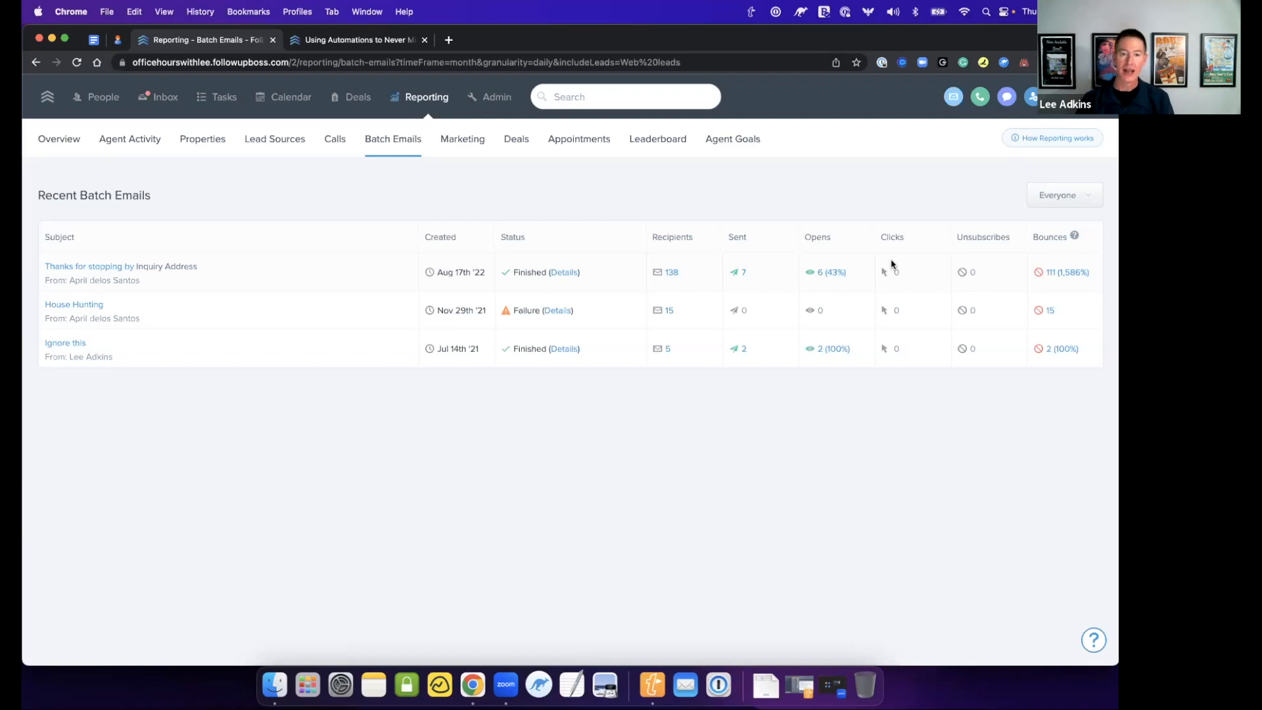
{"action": "left_click", "coordinate": [821, 275]}
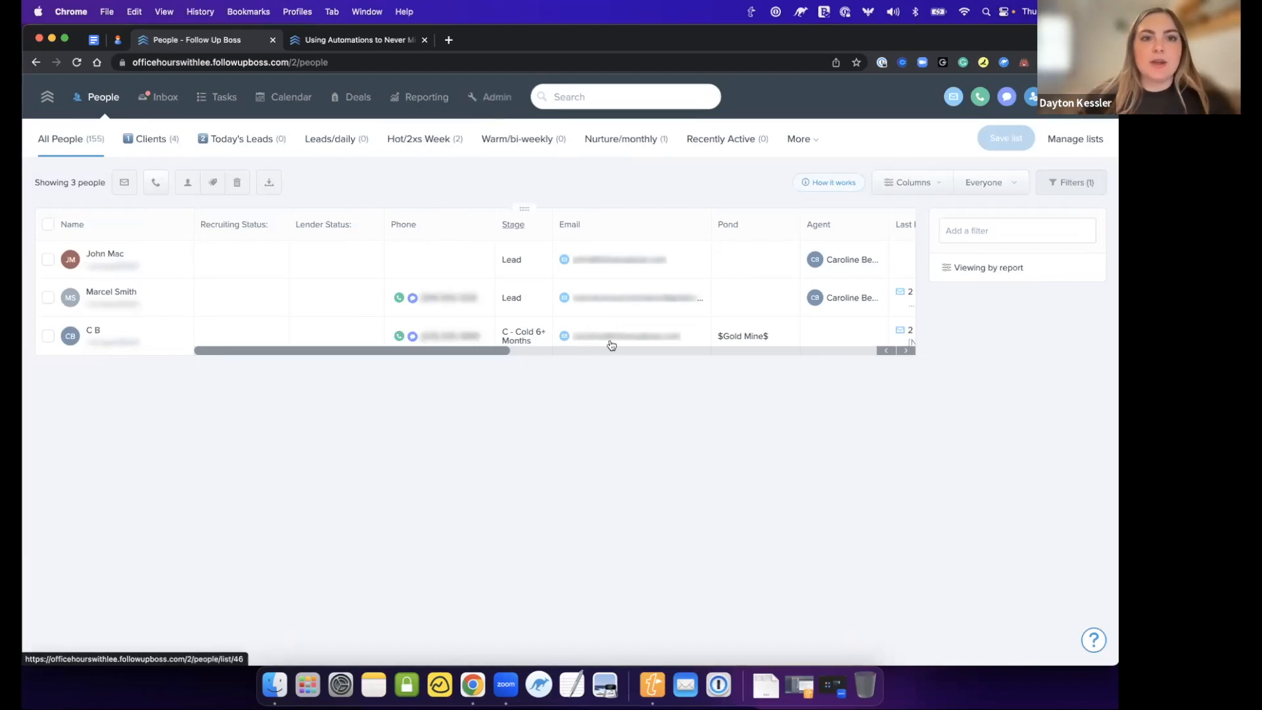
{"action": "left_click", "coordinate": [424, 98]}
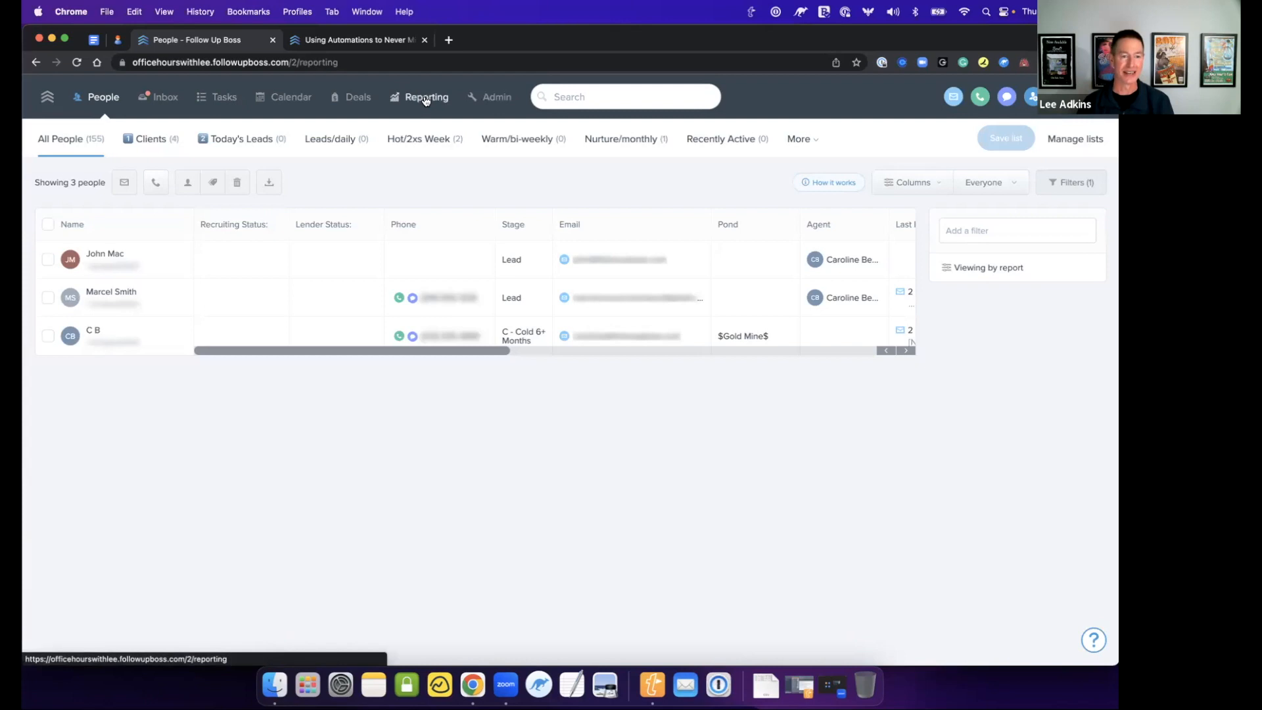
{"action": "left_click", "coordinate": [383, 146]}
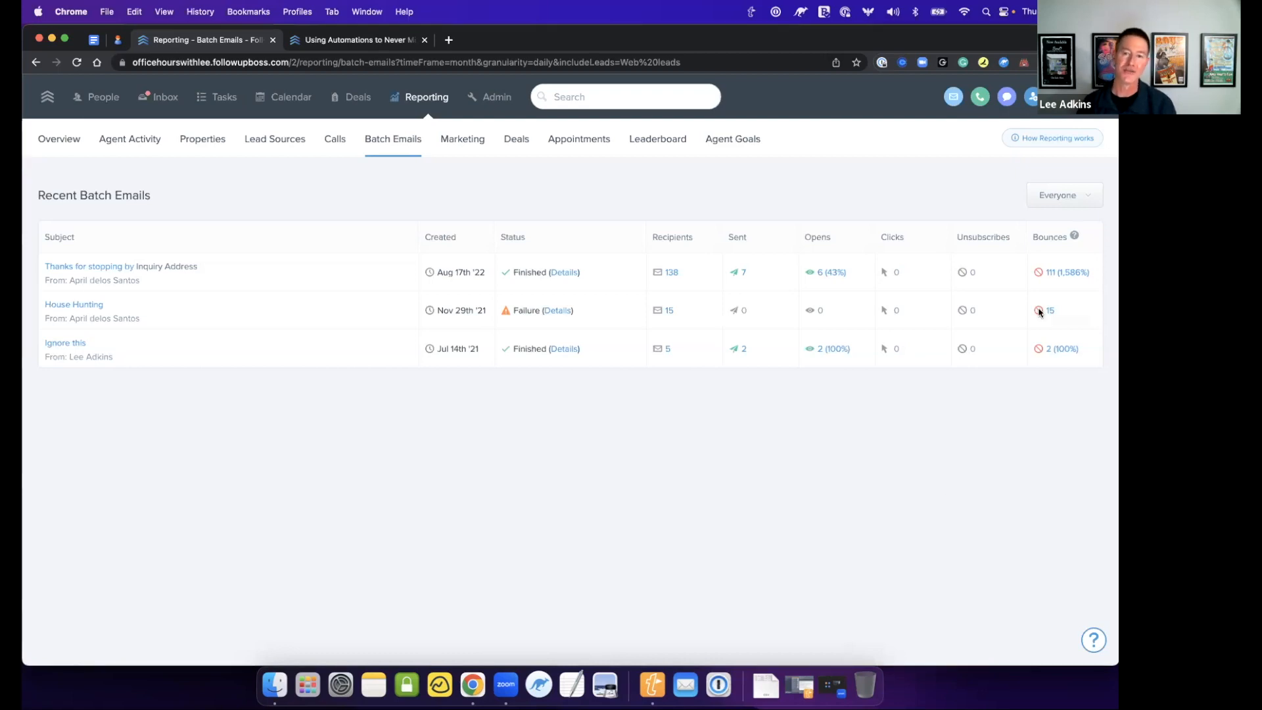
- Open the Power-Ups page and examine its user, account and beta features, including the Disable batch email option
{"action": "left_click", "coordinate": [1031, 97]}
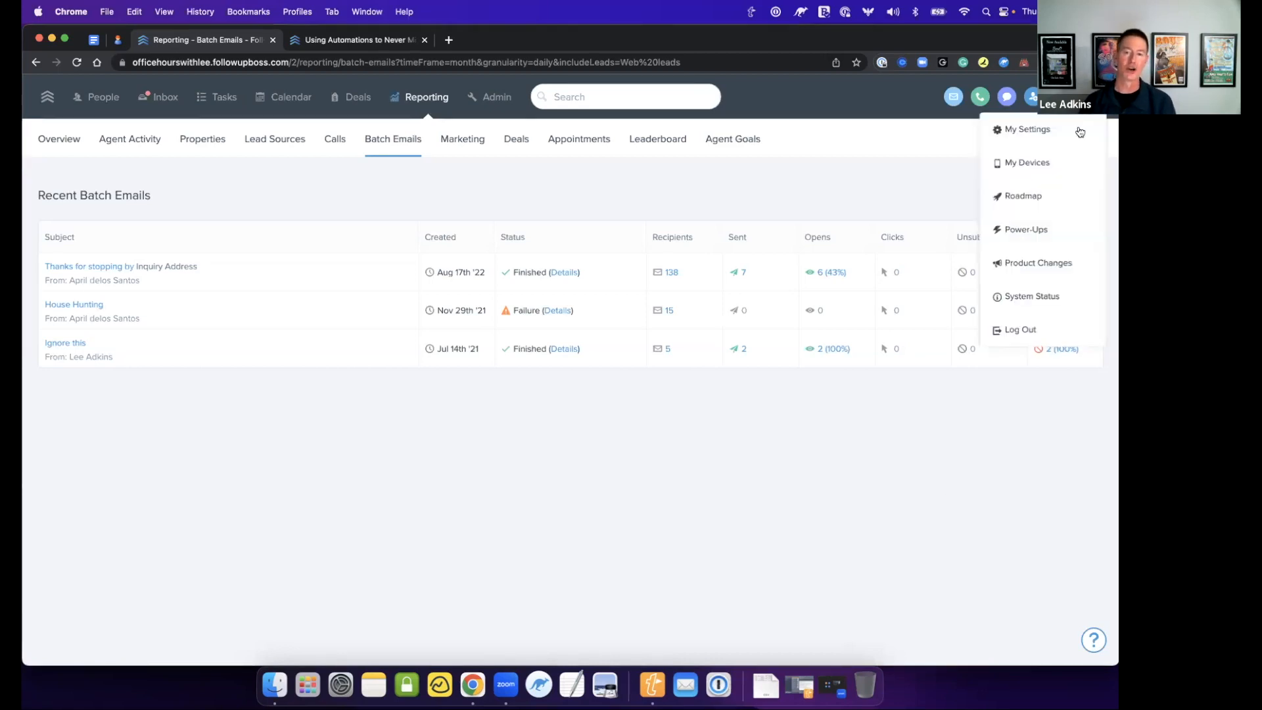
{"action": "left_click", "coordinate": [1054, 231]}
{"action": "scroll", "coordinate": [738, 217], "scroll_direction": "down", "scroll_amount": 3}
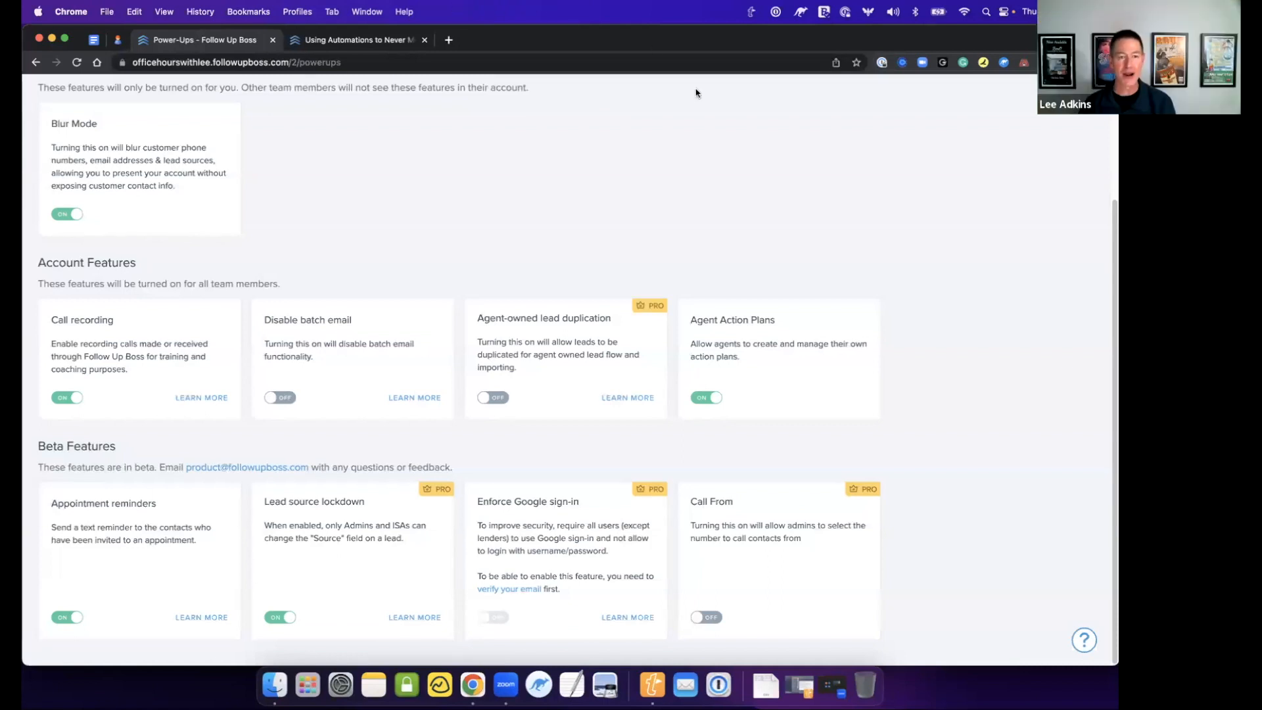
{"action": "scroll", "coordinate": [825, 370], "scroll_direction": "up", "scroll_amount": 3}
{"action": "left_click", "coordinate": [1024, 97]}
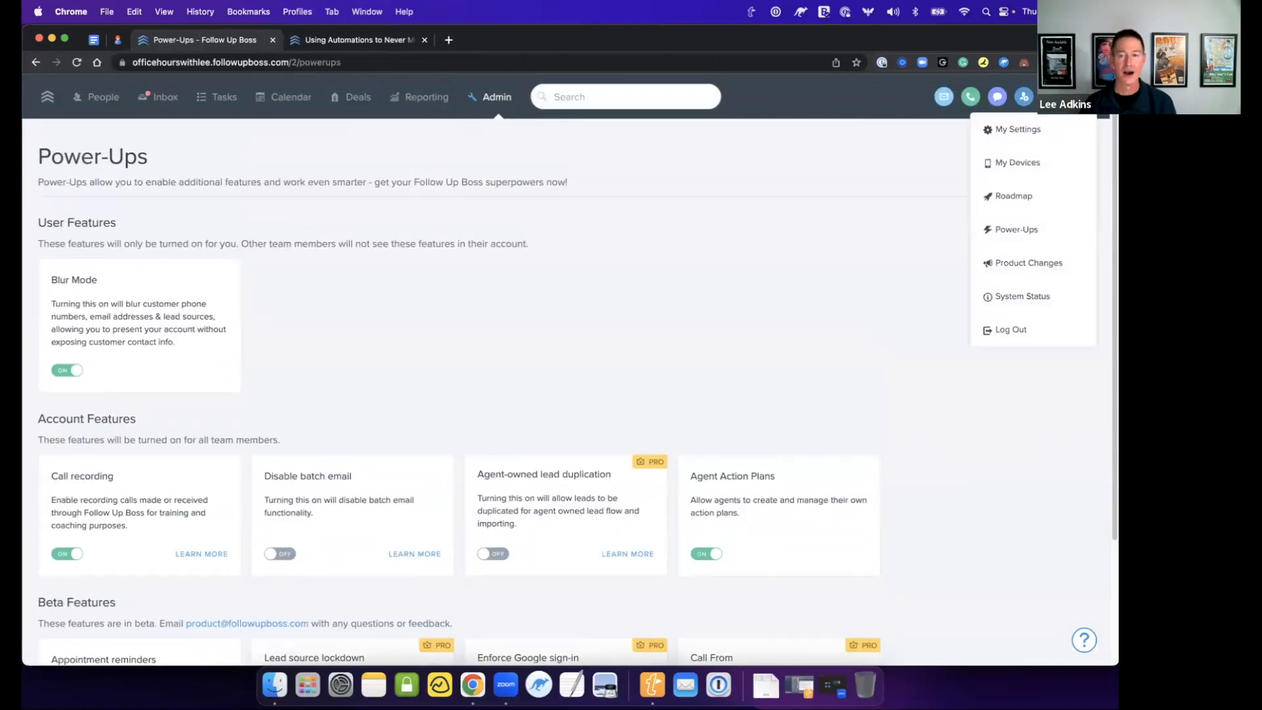
{"action": "left_click", "coordinate": [1050, 237]}
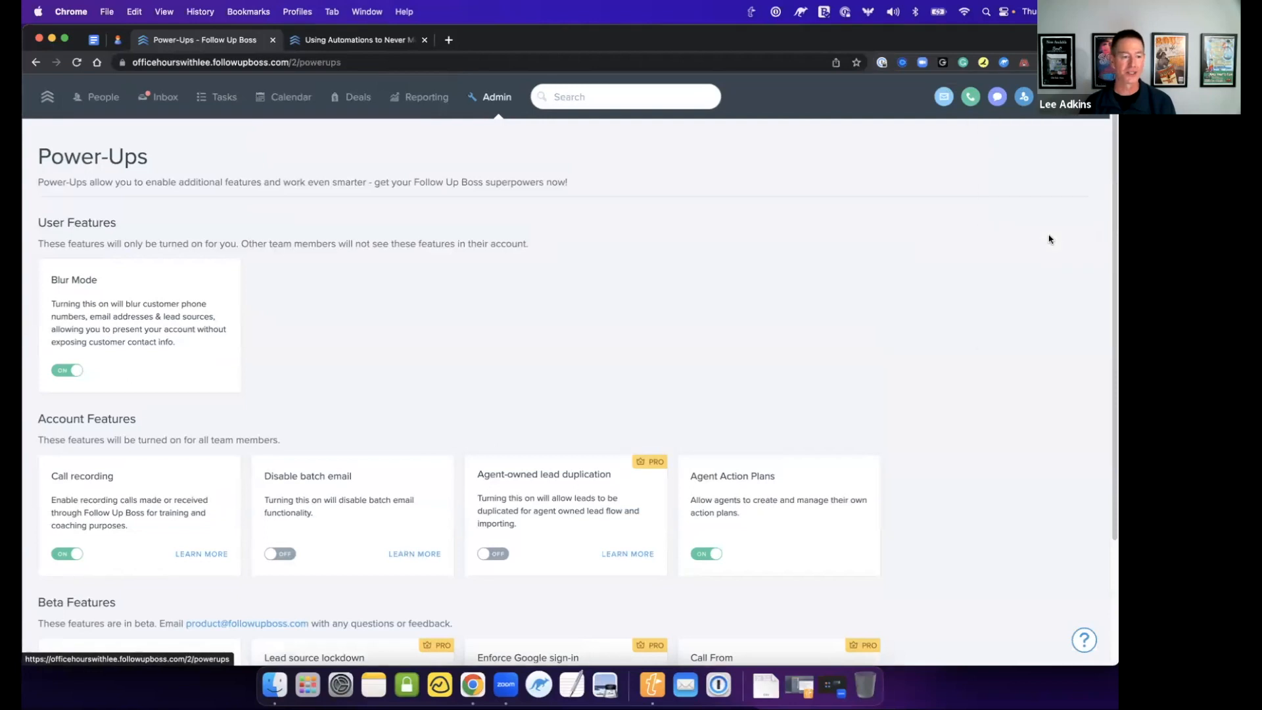
{"action": "scroll", "coordinate": [1049, 239], "scroll_direction": "down", "scroll_amount": 3}
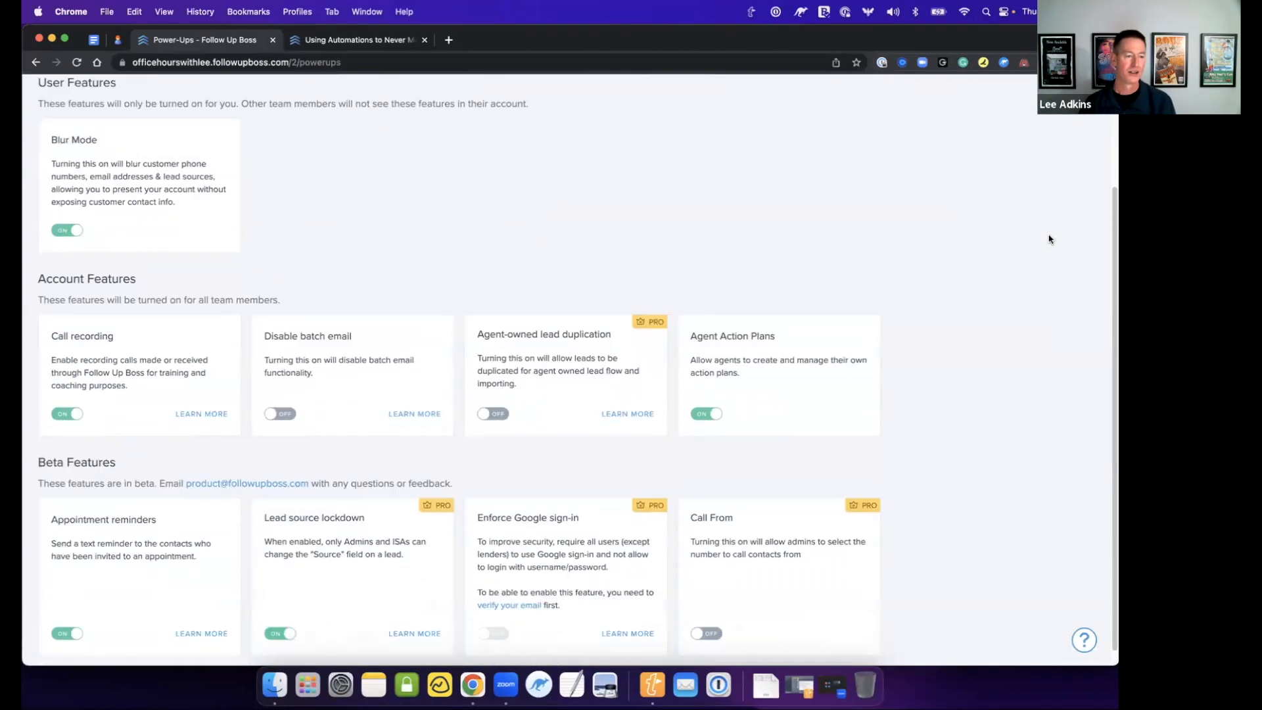
{"action": "scroll", "coordinate": [1050, 238], "scroll_direction": "down", "scroll_amount": 1}
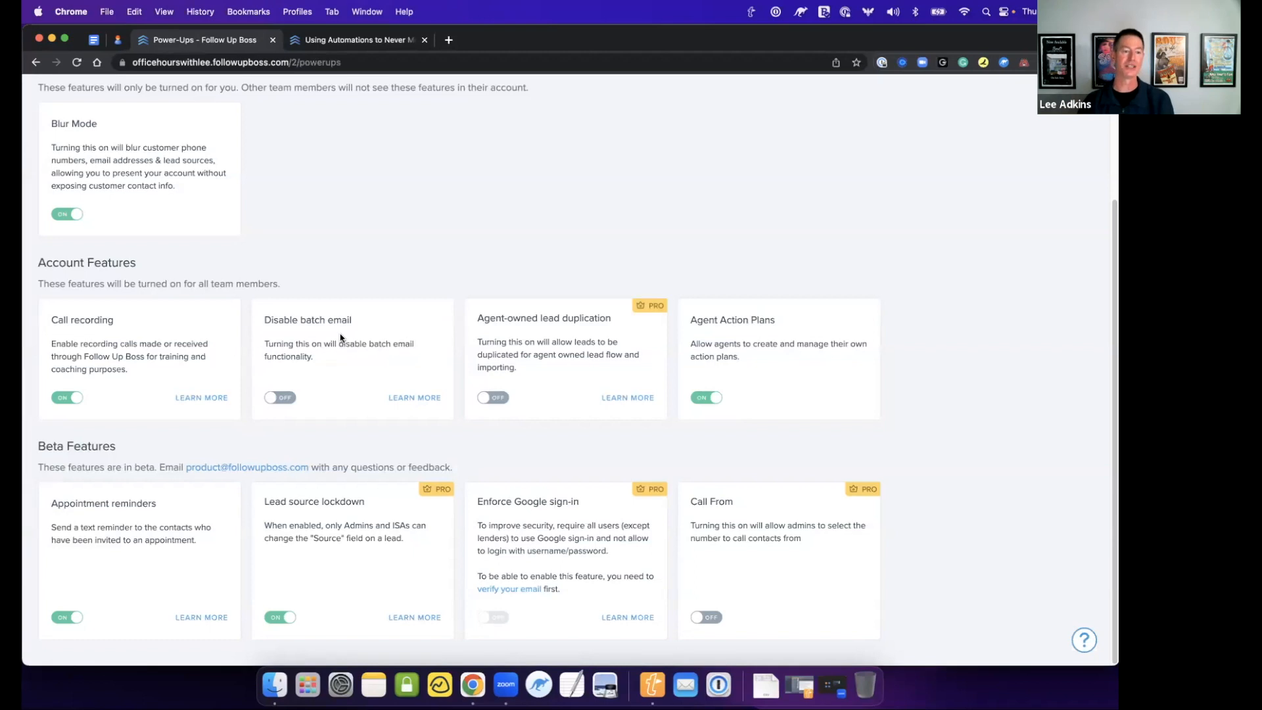
{"action": "scroll", "coordinate": [340, 339], "scroll_direction": "up", "scroll_amount": 1}
{"action": "scroll", "coordinate": [341, 338], "scroll_direction": "up", "scroll_amount": 3}
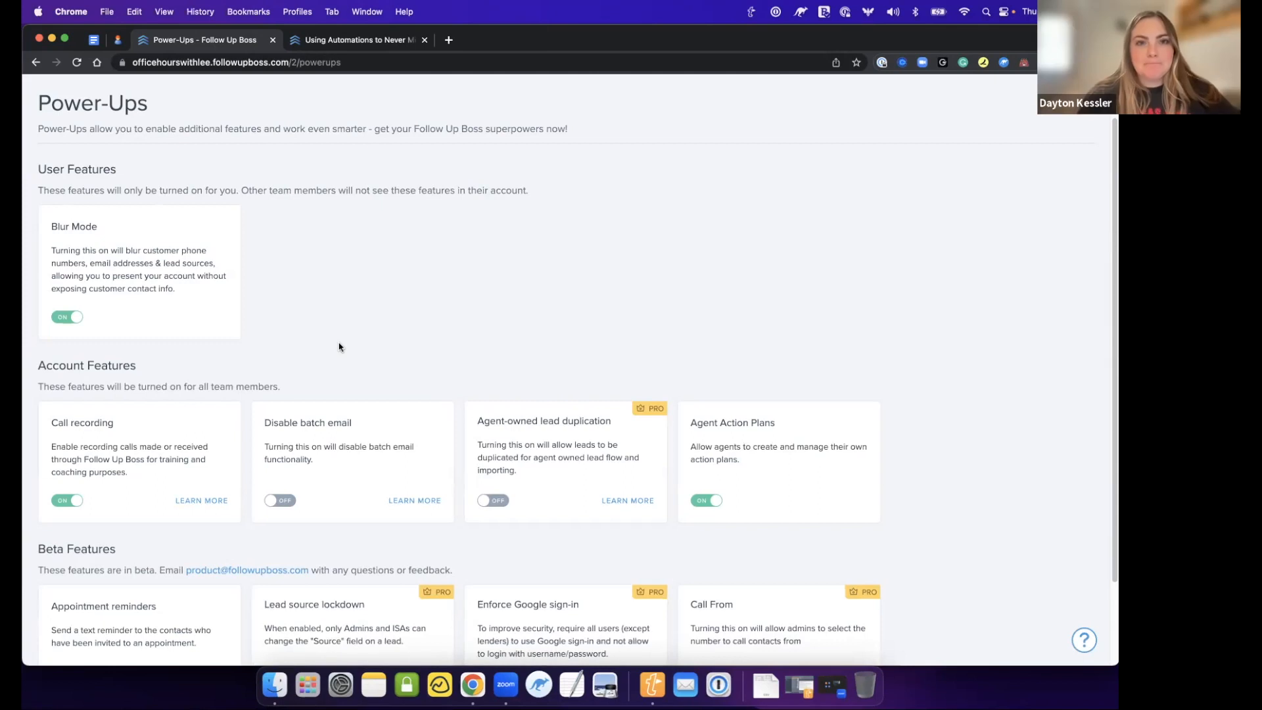
{"action": "scroll", "coordinate": [360, 407], "scroll_direction": "up", "scroll_amount": 2}
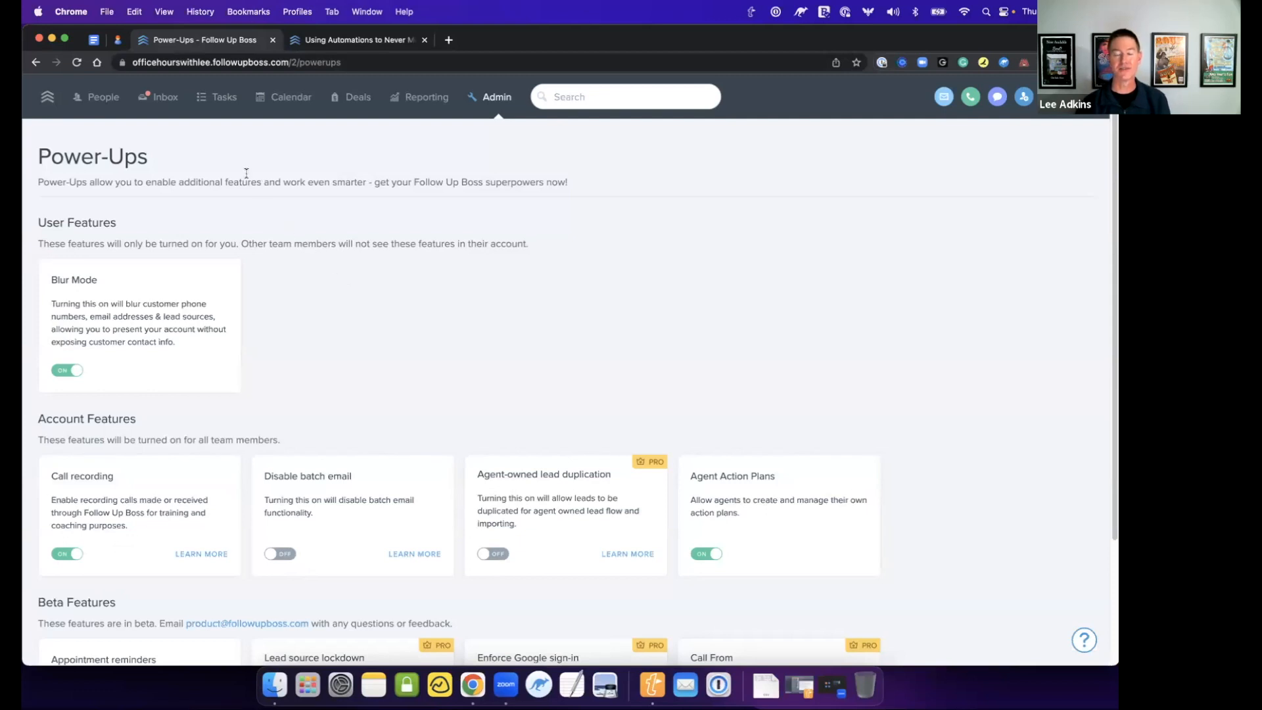
- Open the account's Tags administration page and view the auto-tagging options for new leads without changing them
{"action": "left_click", "coordinate": [103, 104]}
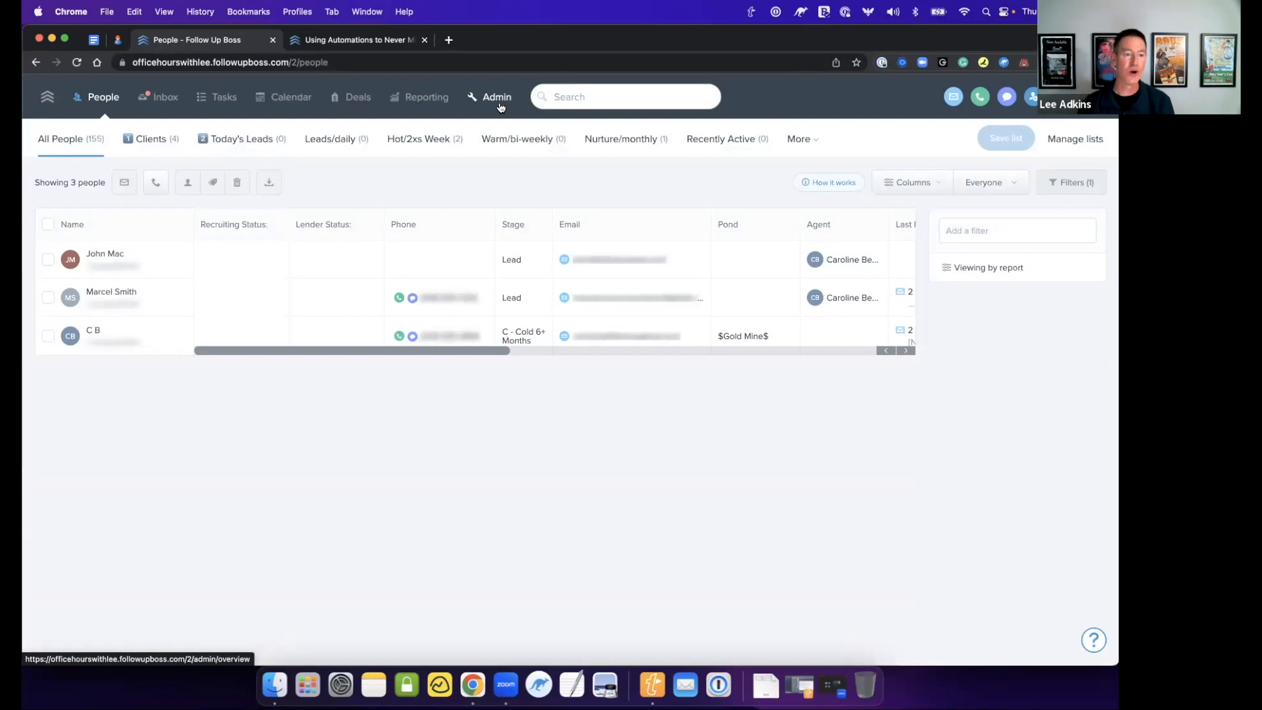
{"action": "left_click", "coordinate": [497, 98]}
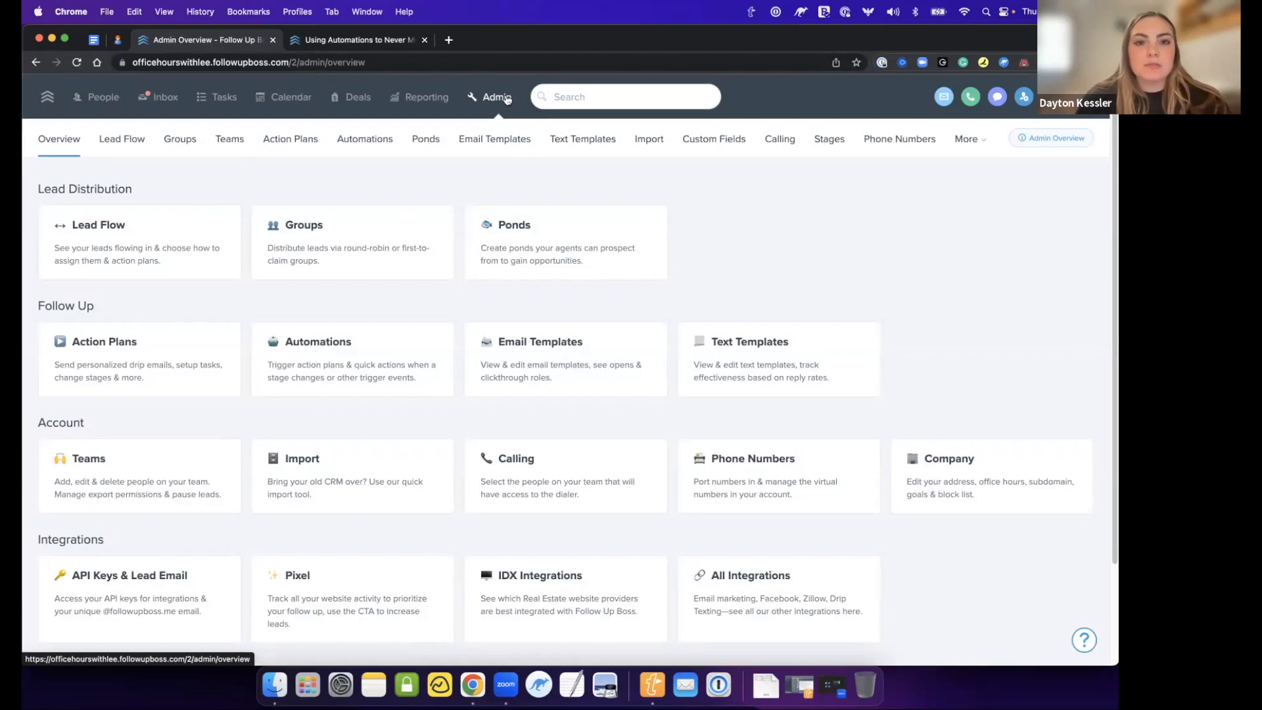
{"action": "left_click", "coordinate": [977, 139]}
{"action": "left_click", "coordinate": [957, 169]}
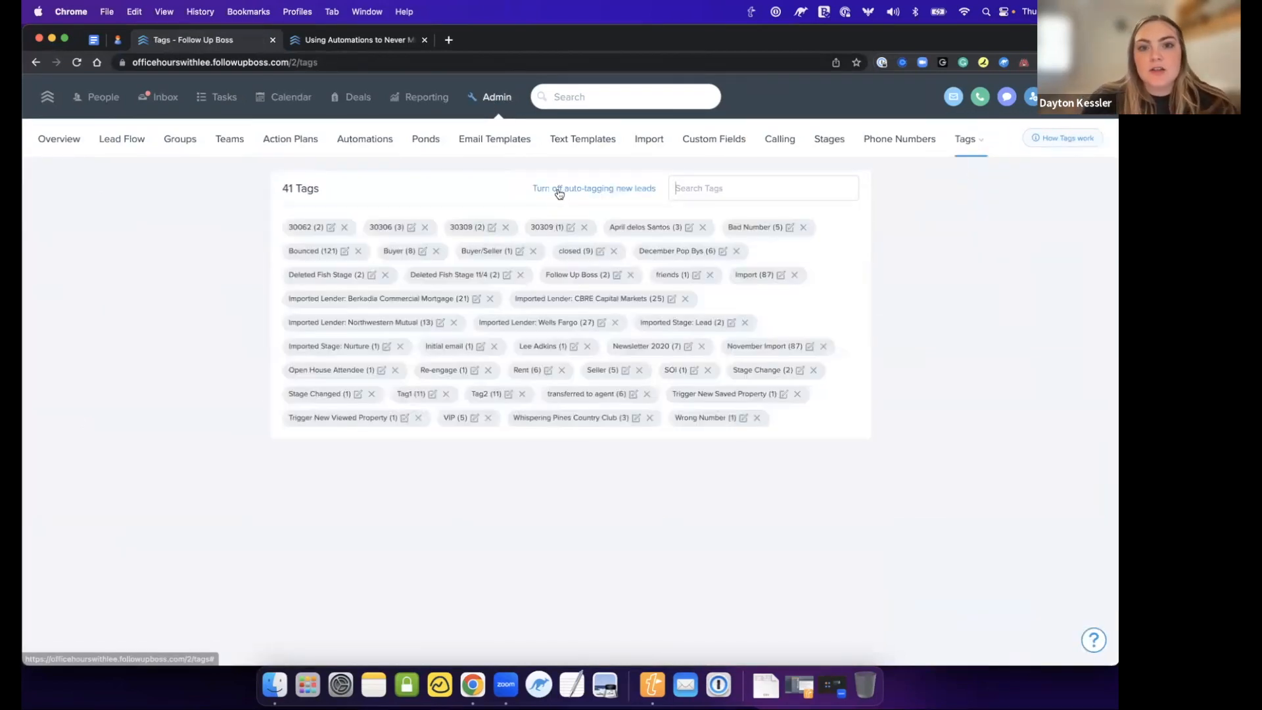
{"action": "left_click", "coordinate": [568, 194]}
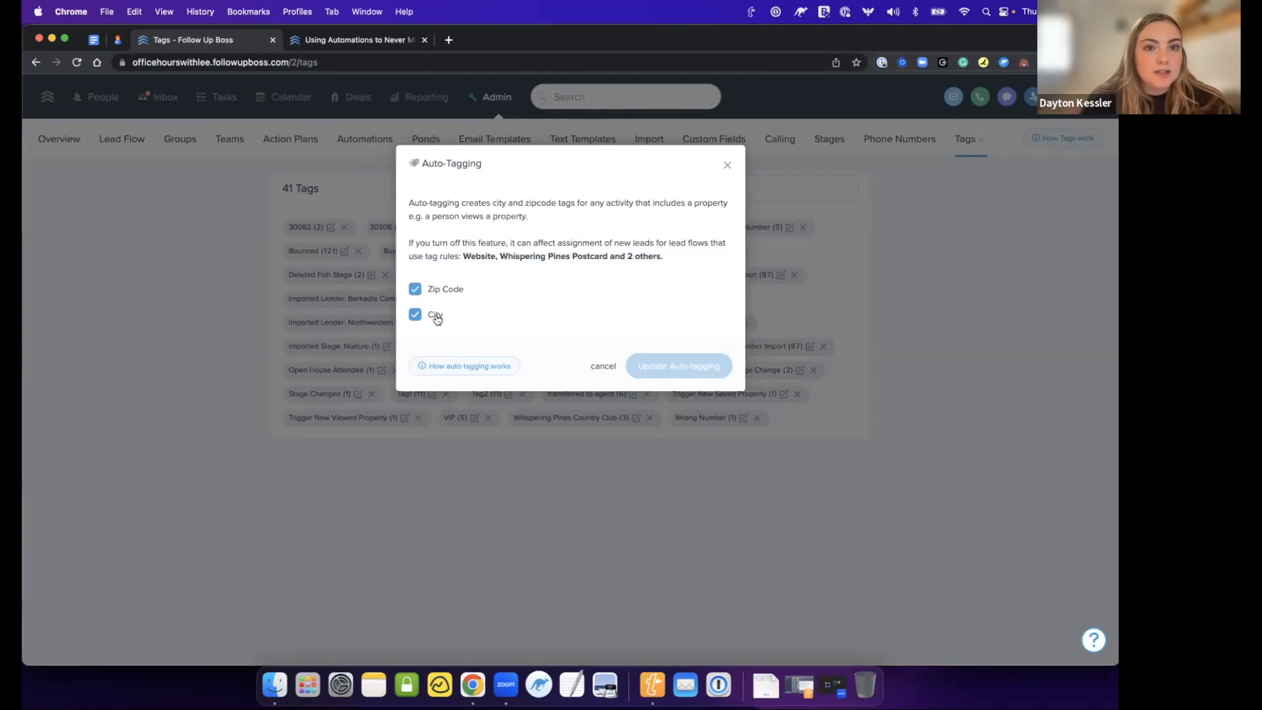
{"action": "left_click", "coordinate": [726, 164]}
- Remove the report filter from the People list and filter it to people whose tags include 30306
{"action": "left_click", "coordinate": [95, 97]}
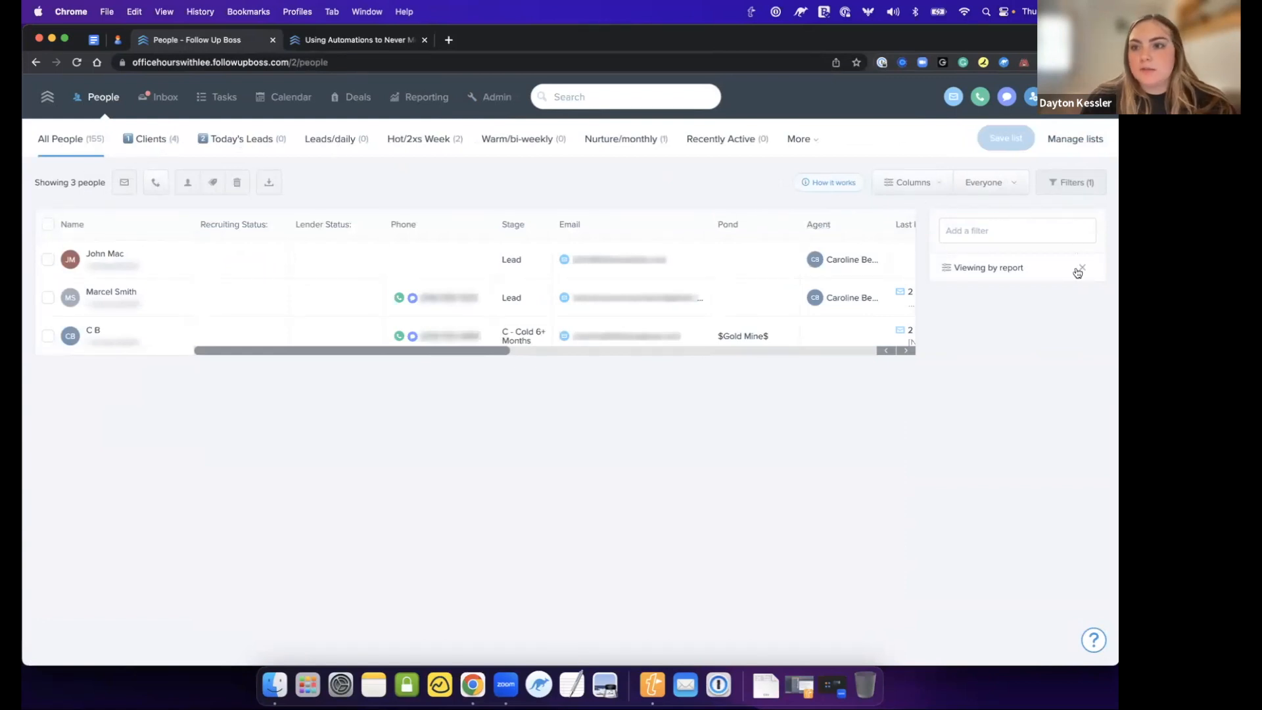
{"action": "left_click", "coordinate": [1078, 268]}
{"action": "left_click", "coordinate": [960, 231]}
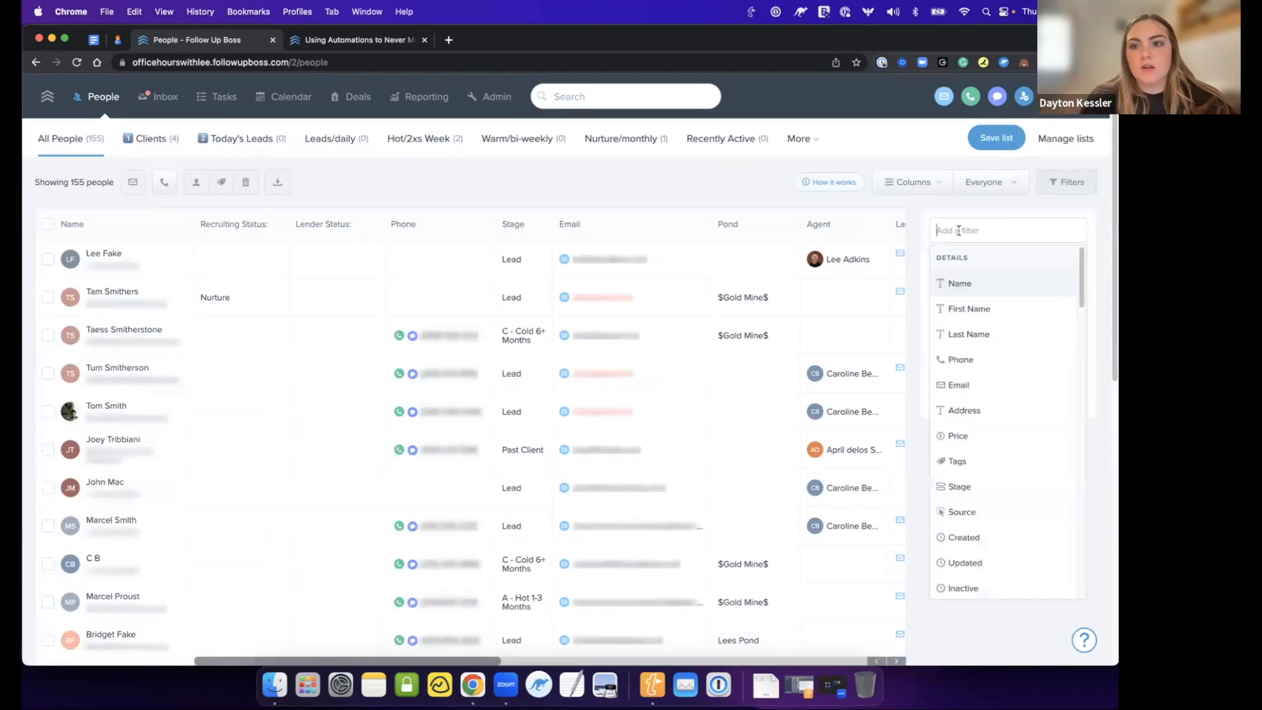
{"action": "scroll", "coordinate": [959, 235], "scroll_direction": "down", "scroll_amount": 2}
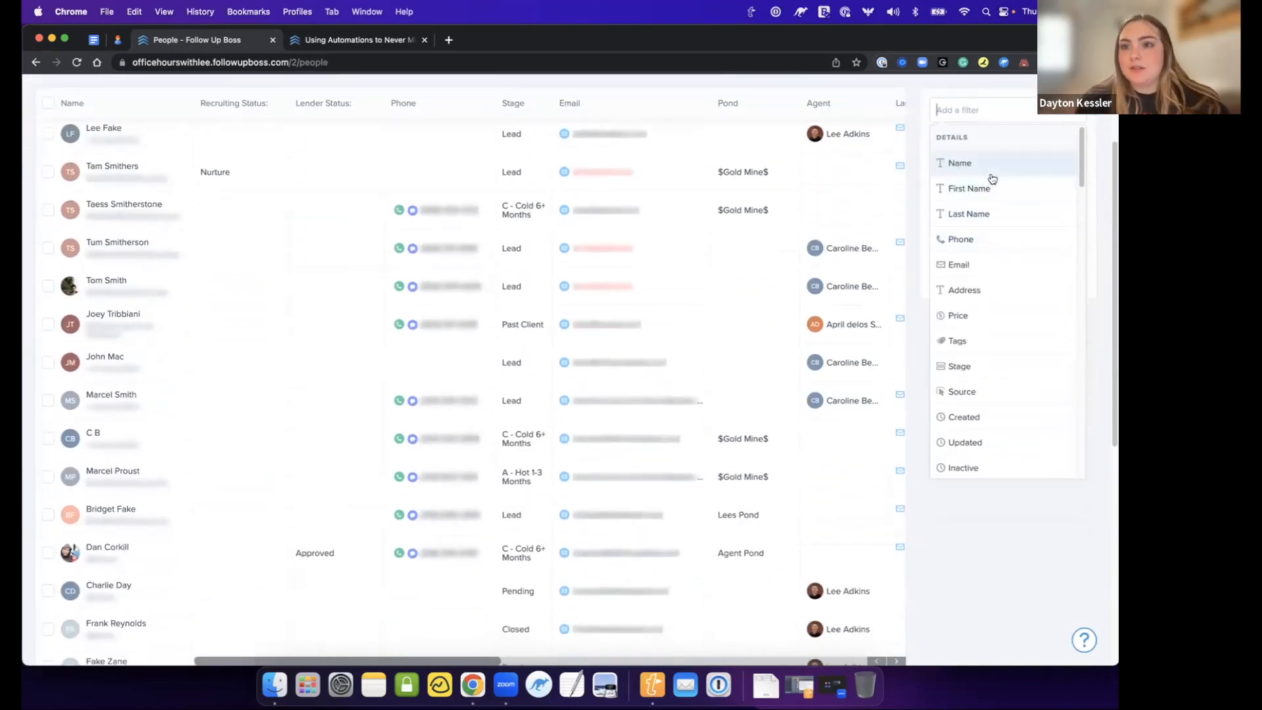
{"action": "type", "text": "tag"}
{"action": "left_click", "coordinate": [958, 162]}
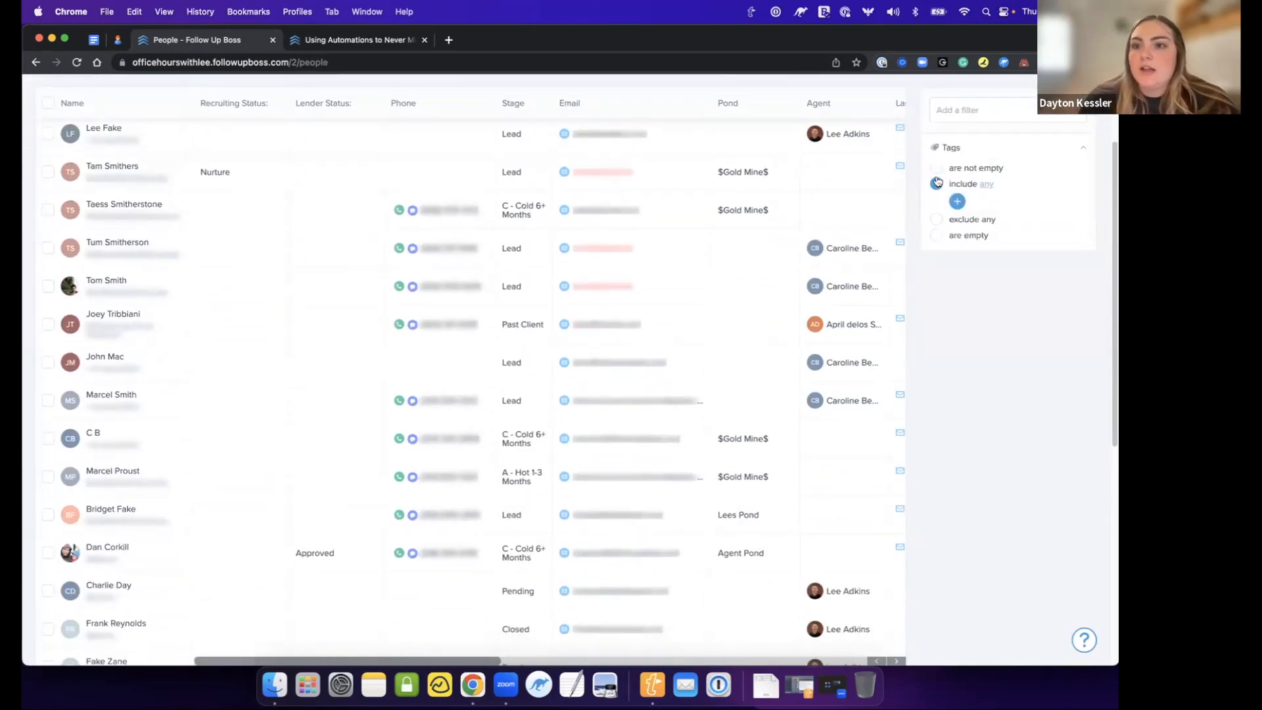
{"action": "left_click", "coordinate": [961, 201]}
{"action": "scroll", "coordinate": [894, 316], "scroll_direction": "down", "scroll_amount": 5}
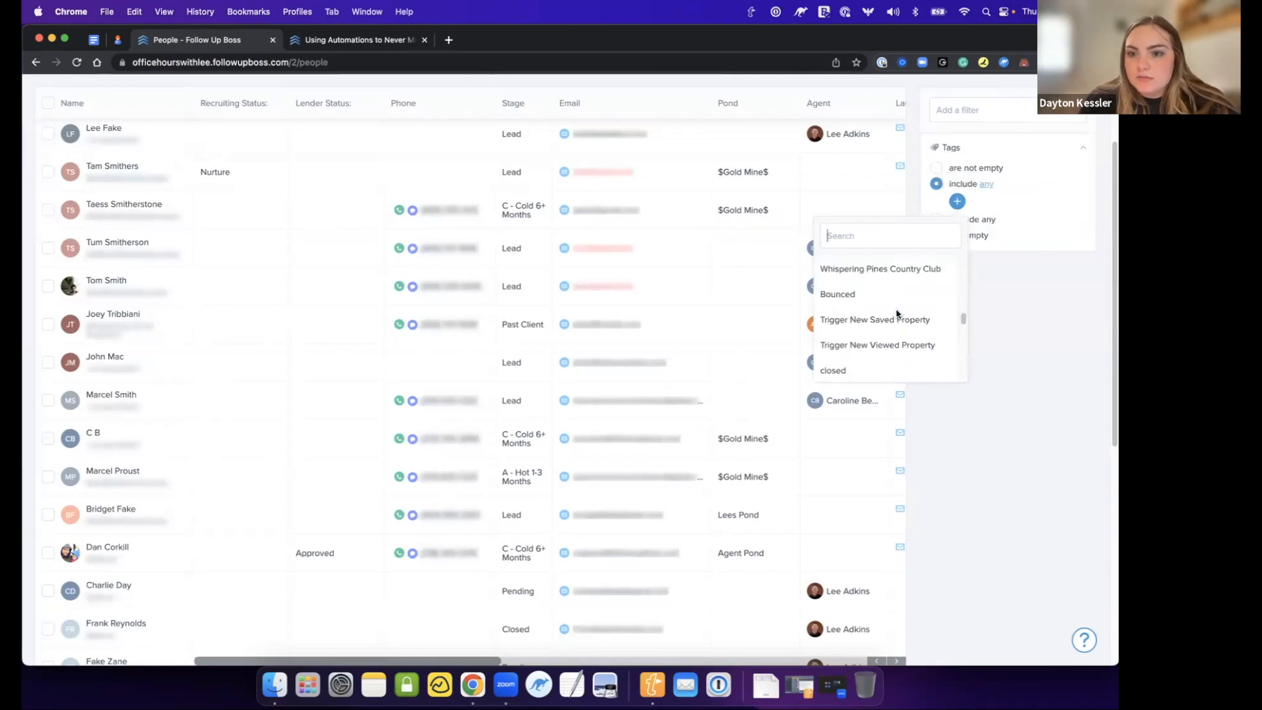
{"action": "left_click", "coordinate": [874, 298]}
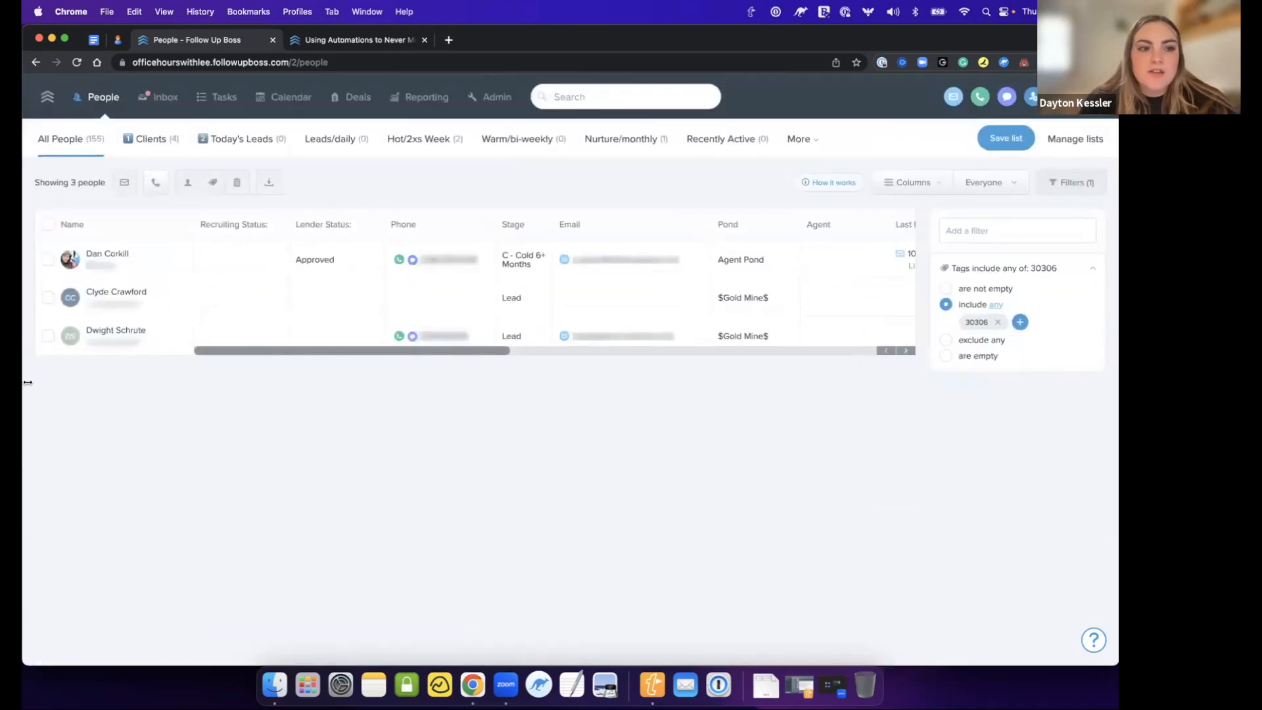
- Select all people with the 30306 tag and start a batch email to them
{"action": "left_click", "coordinate": [48, 224]}
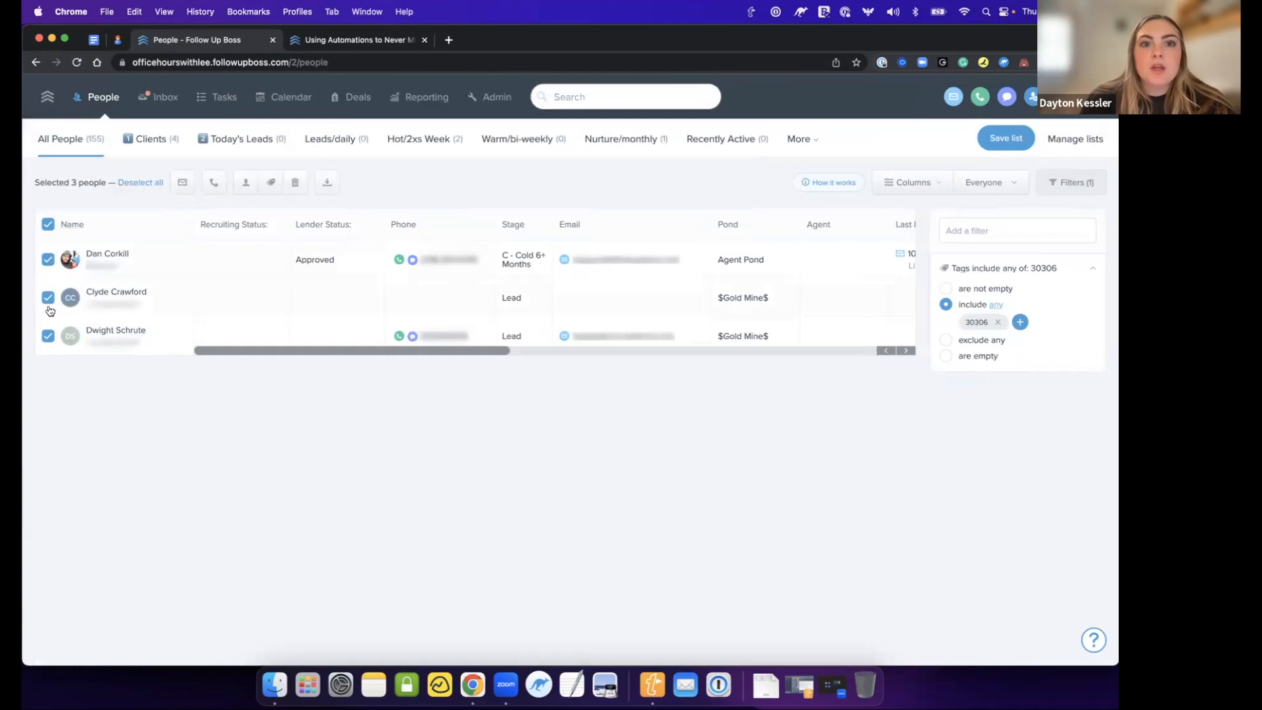
{"action": "left_click", "coordinate": [180, 178]}
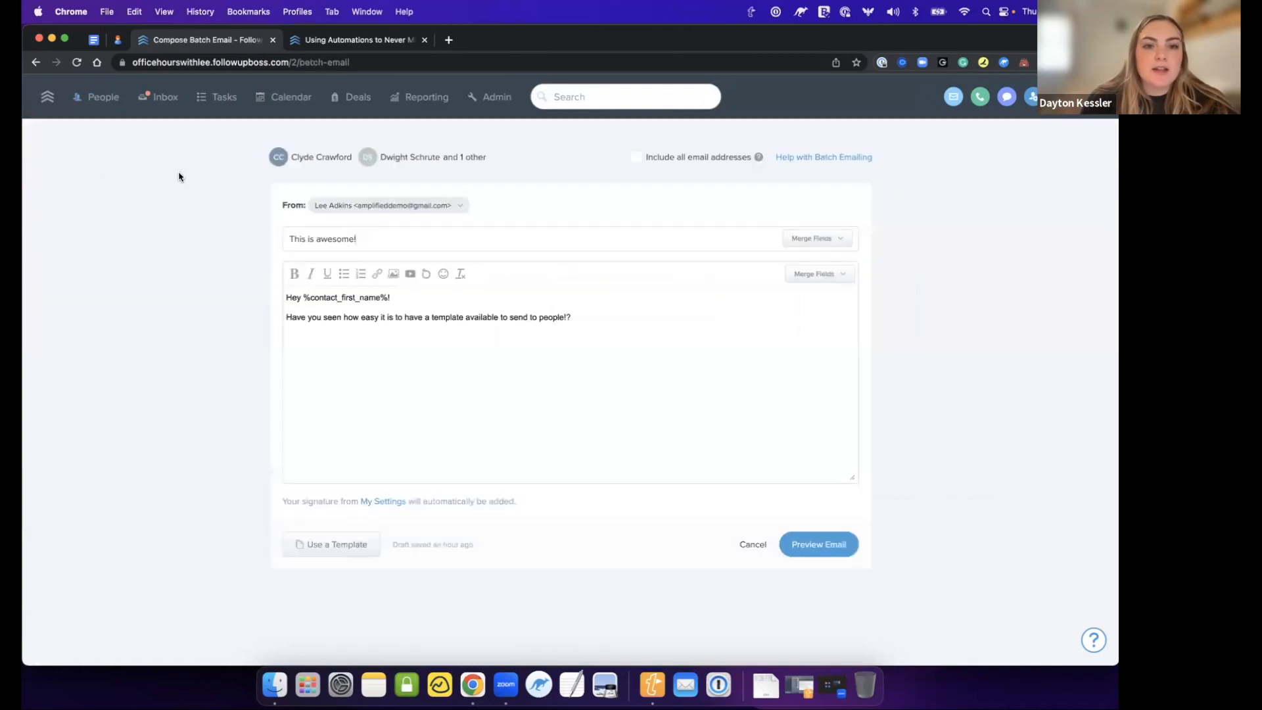
- Leave the batch email draft and open the profile of the first person in the list filtered by tag 30306
{"action": "left_click", "coordinate": [413, 238]}
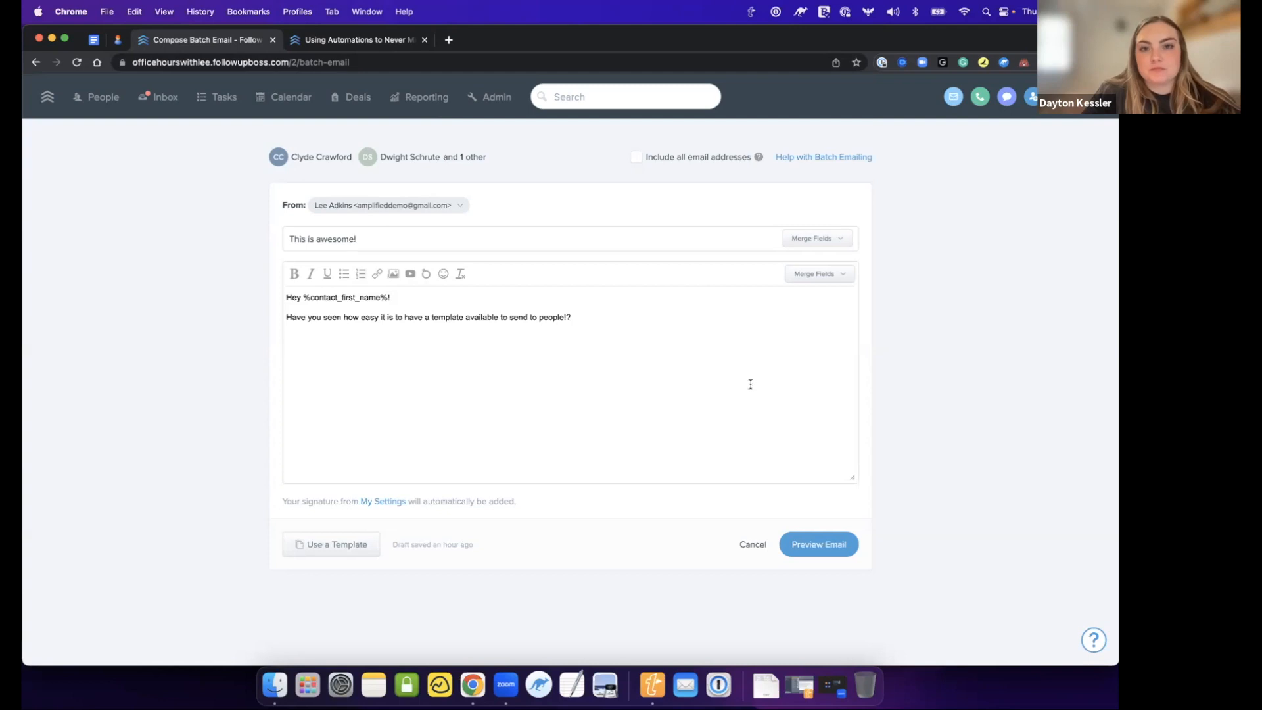
{"action": "left_click", "coordinate": [35, 62]}
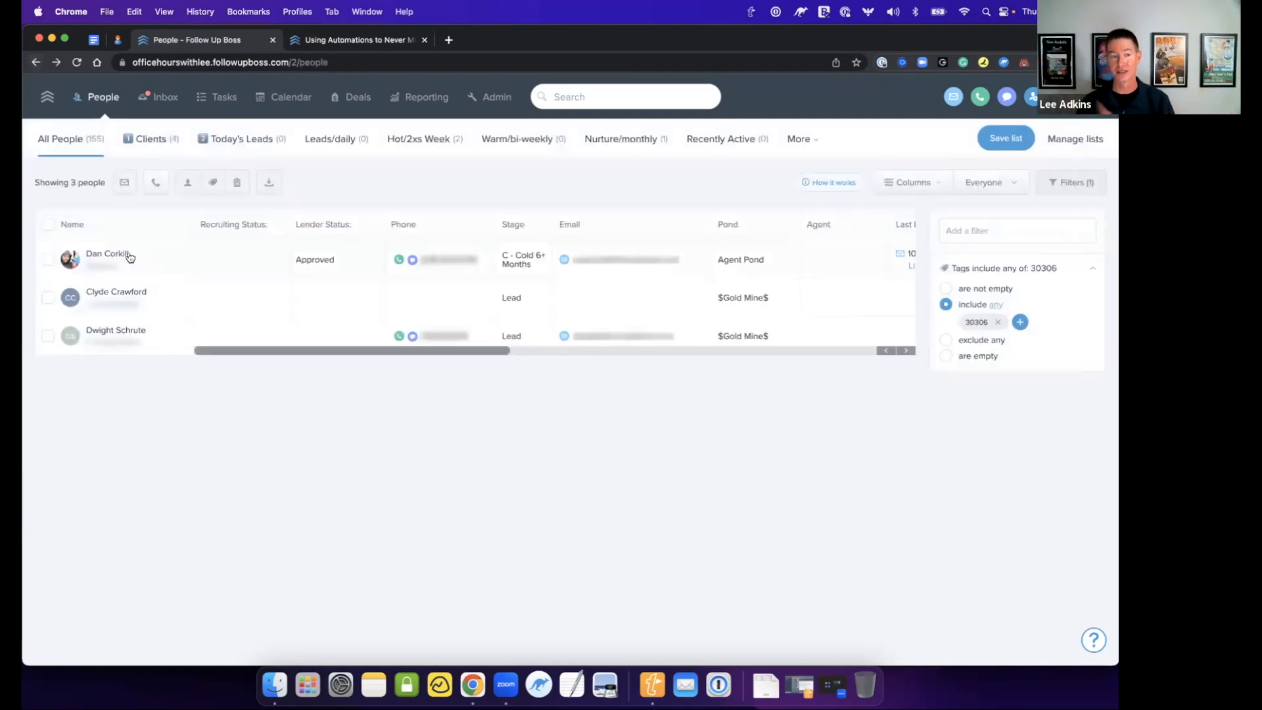
{"action": "left_click", "coordinate": [129, 257]}
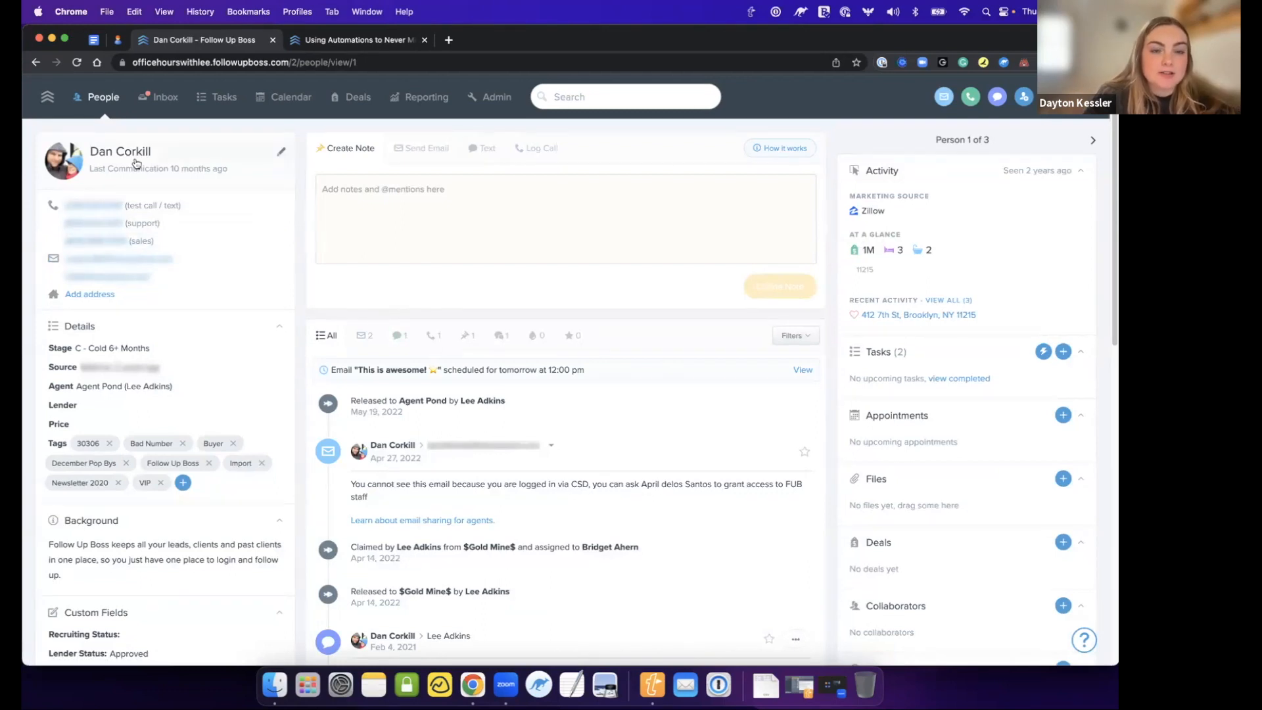
- Start an individual email to this person, view the available email templates without choosing one, and move on to the next person's profile
{"action": "left_click", "coordinate": [428, 153]}
{"action": "left_click", "coordinate": [415, 335]}
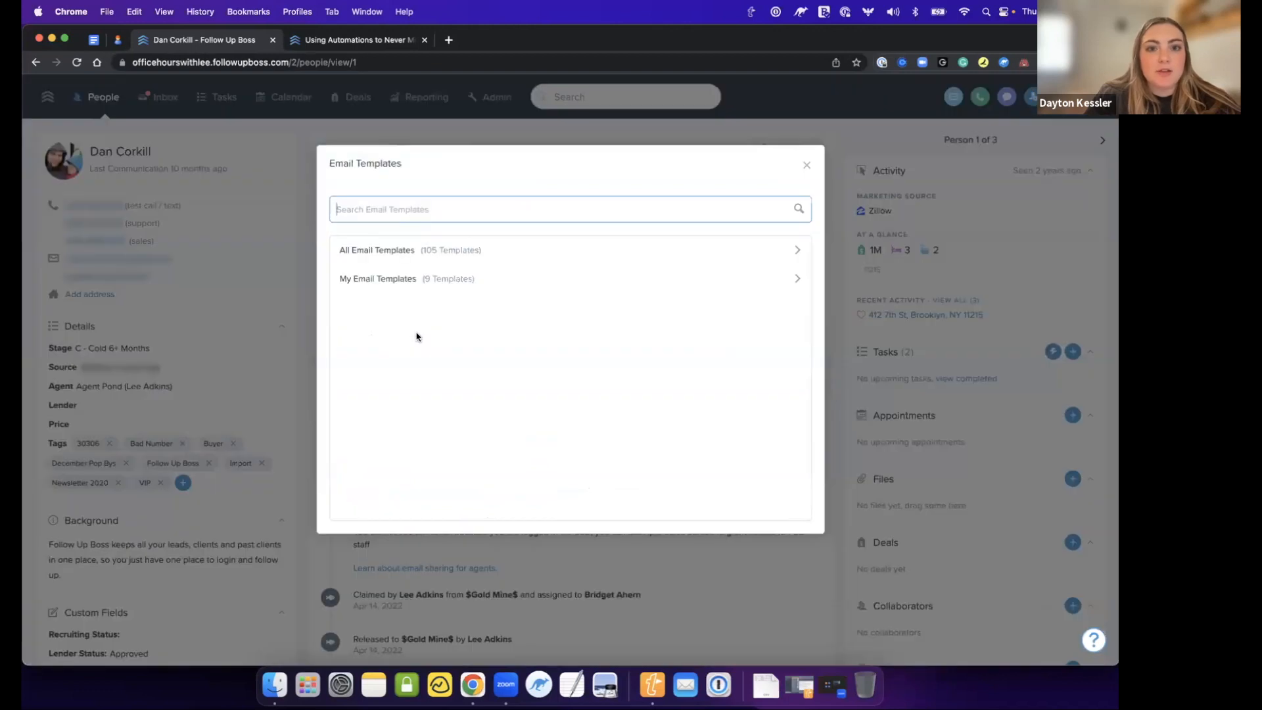
{"action": "left_click", "coordinate": [805, 165]}
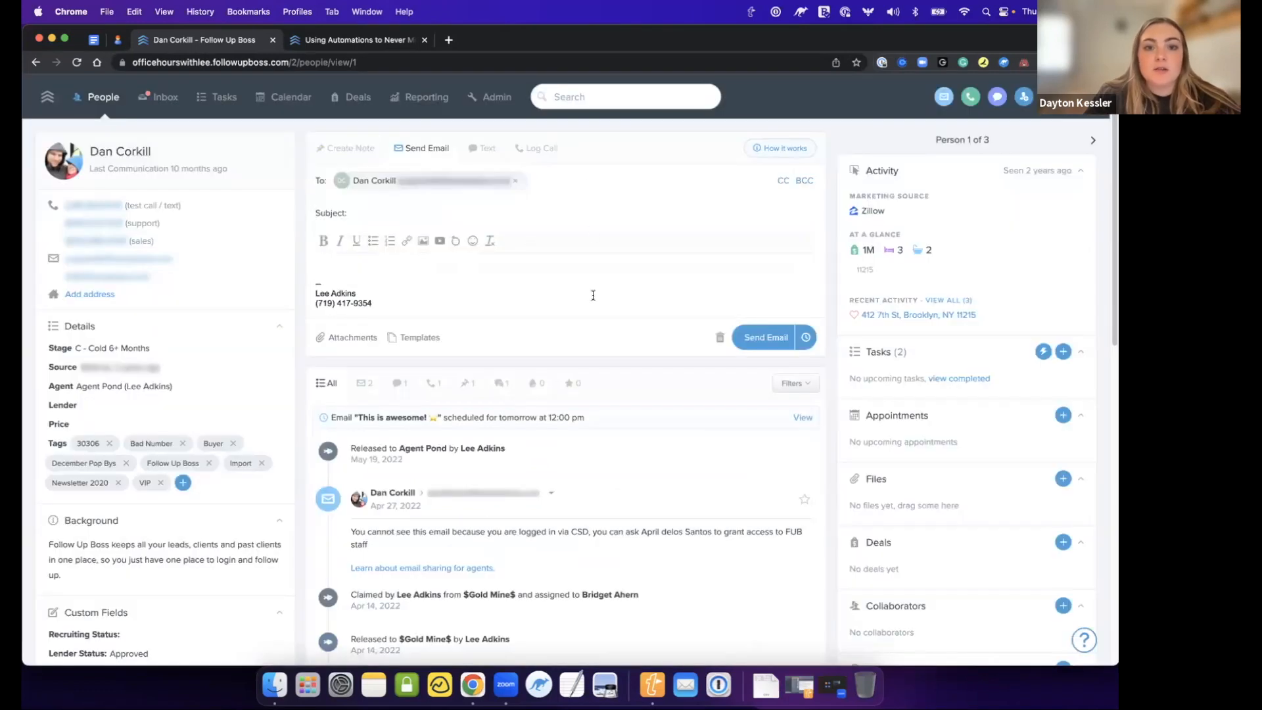
{"action": "left_click", "coordinate": [1094, 144]}
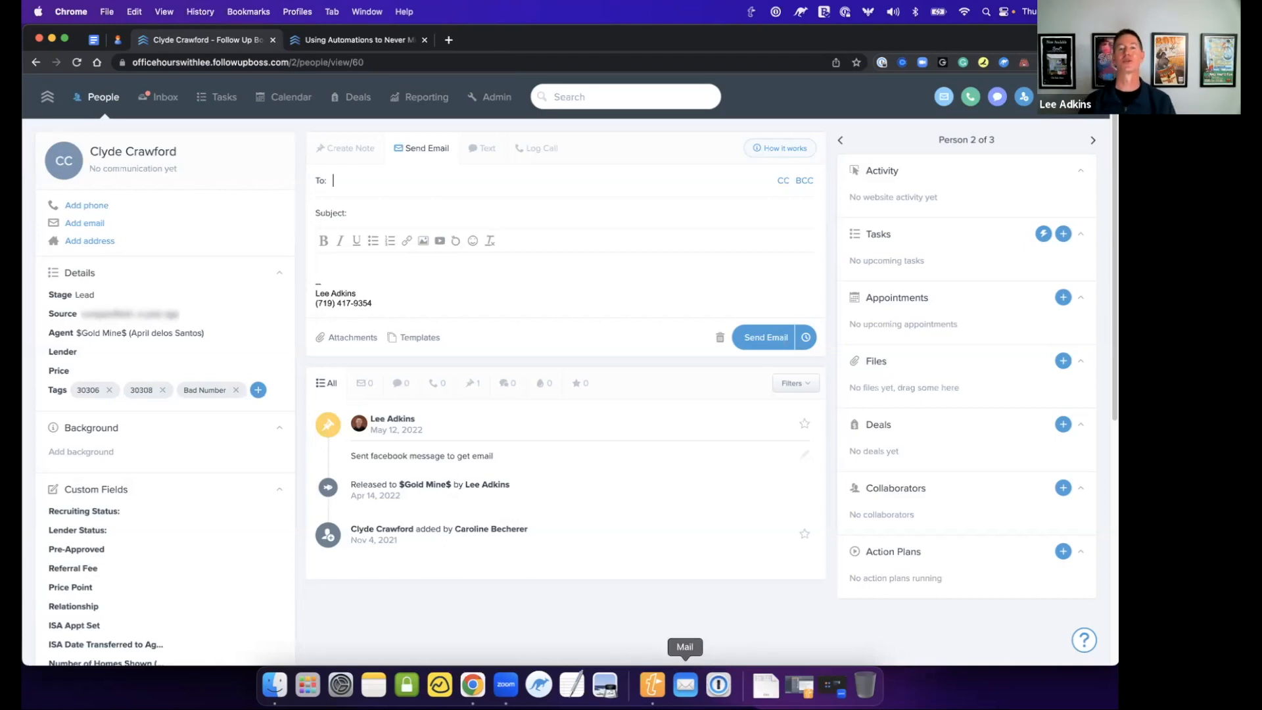
- Open the Power-Ups page and review its user and account features without changing them
{"action": "left_click", "coordinate": [1024, 96]}
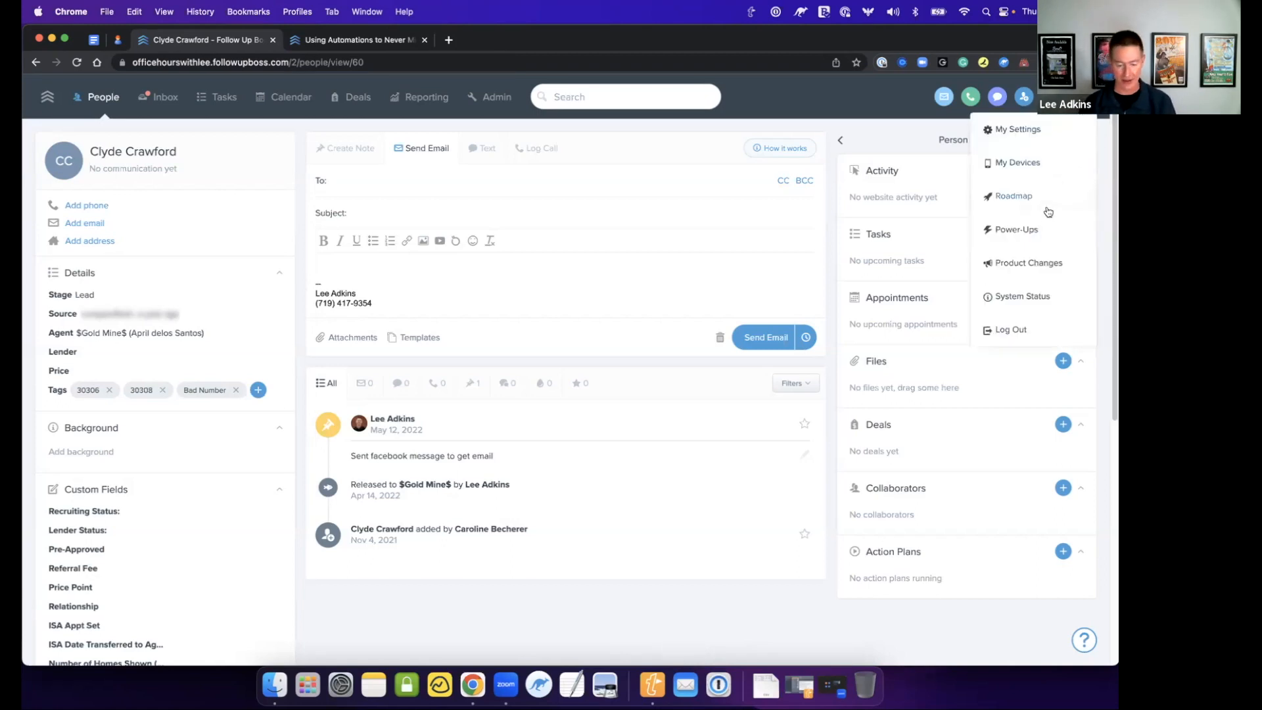
{"action": "left_click", "coordinate": [1041, 238]}
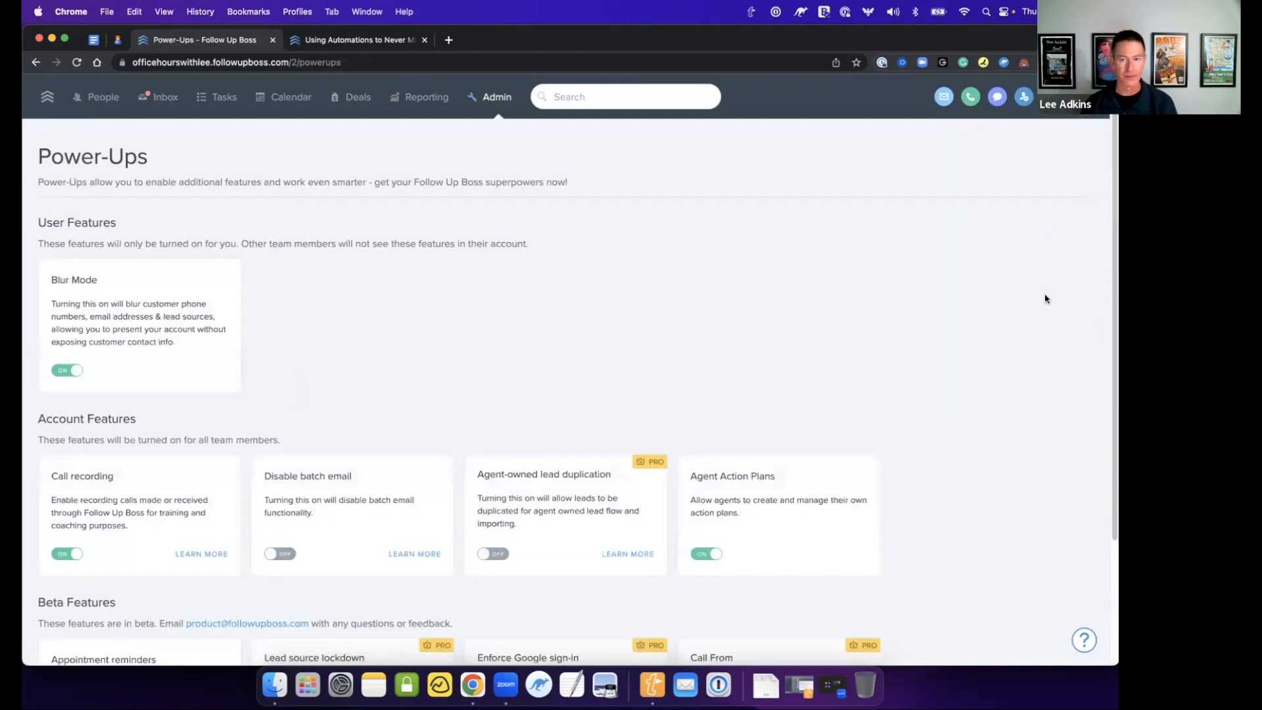
{"action": "scroll", "coordinate": [1047, 301], "scroll_direction": "down", "scroll_amount": 1}
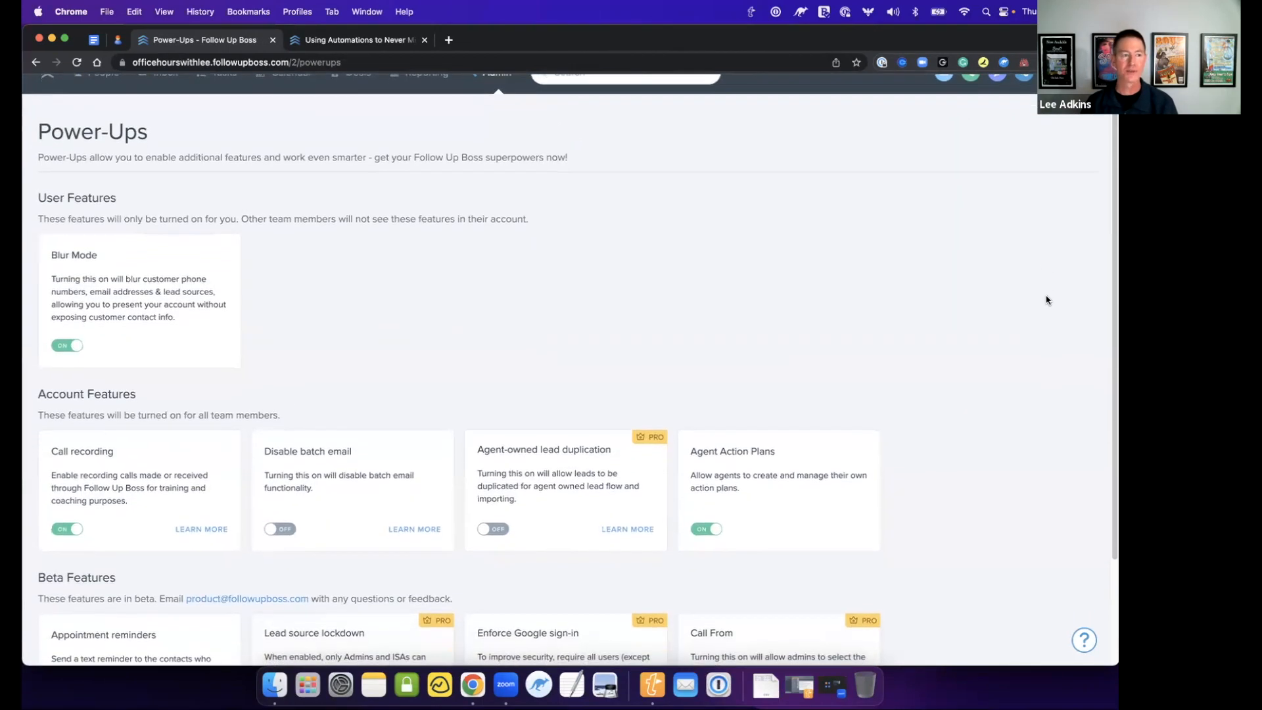
{"action": "scroll", "coordinate": [1047, 301], "scroll_direction": "down", "scroll_amount": 1}
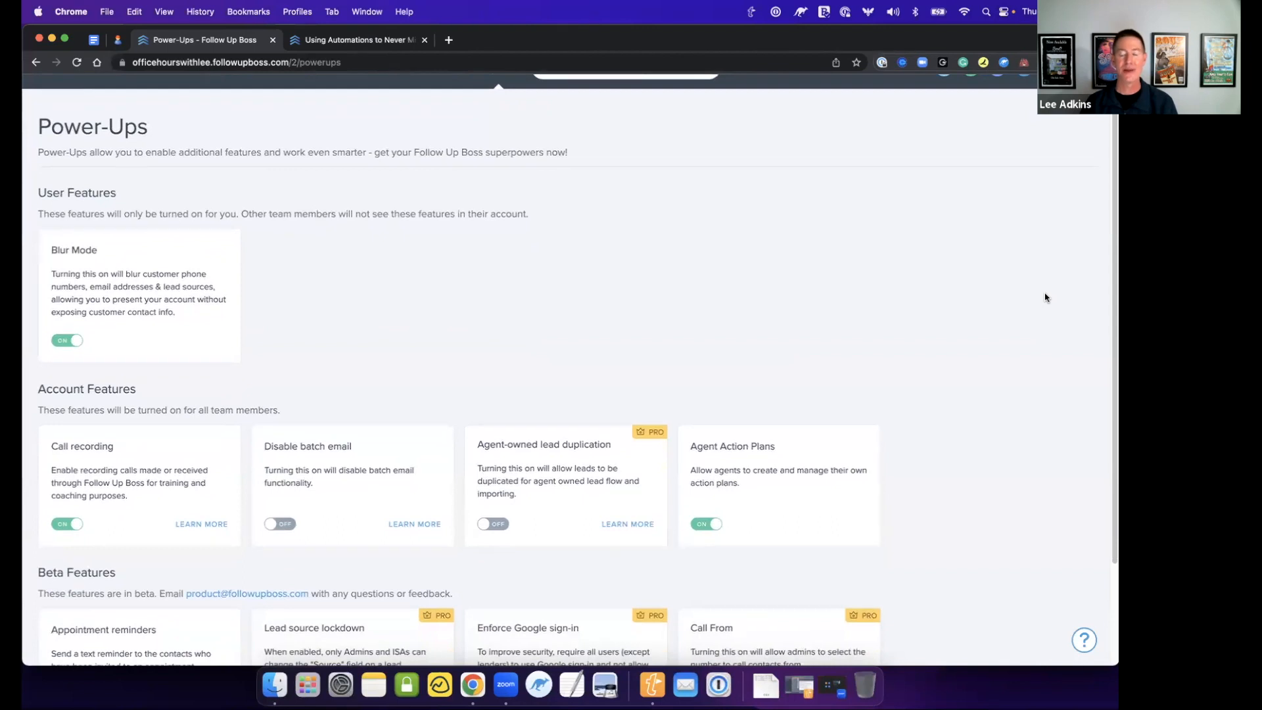
{"action": "scroll", "coordinate": [1047, 298], "scroll_direction": "up", "scroll_amount": 1}
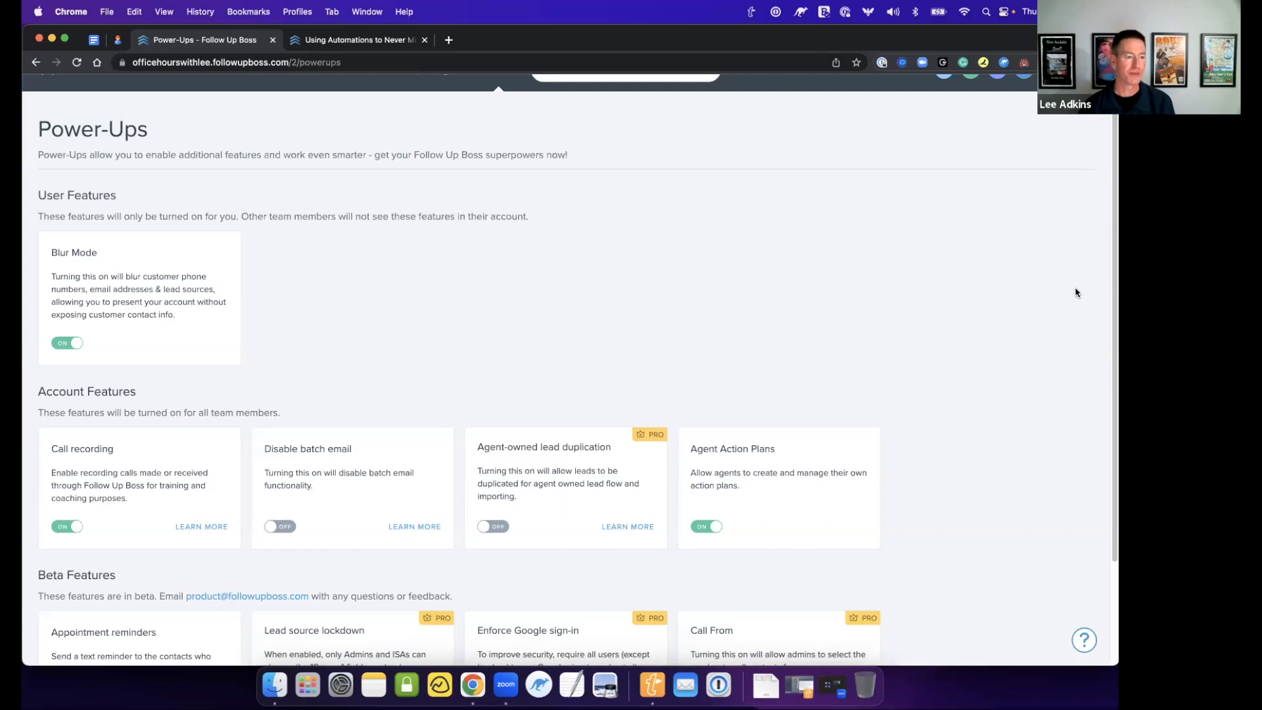
{"action": "scroll", "coordinate": [1025, 110], "scroll_direction": "up", "scroll_amount": 1}
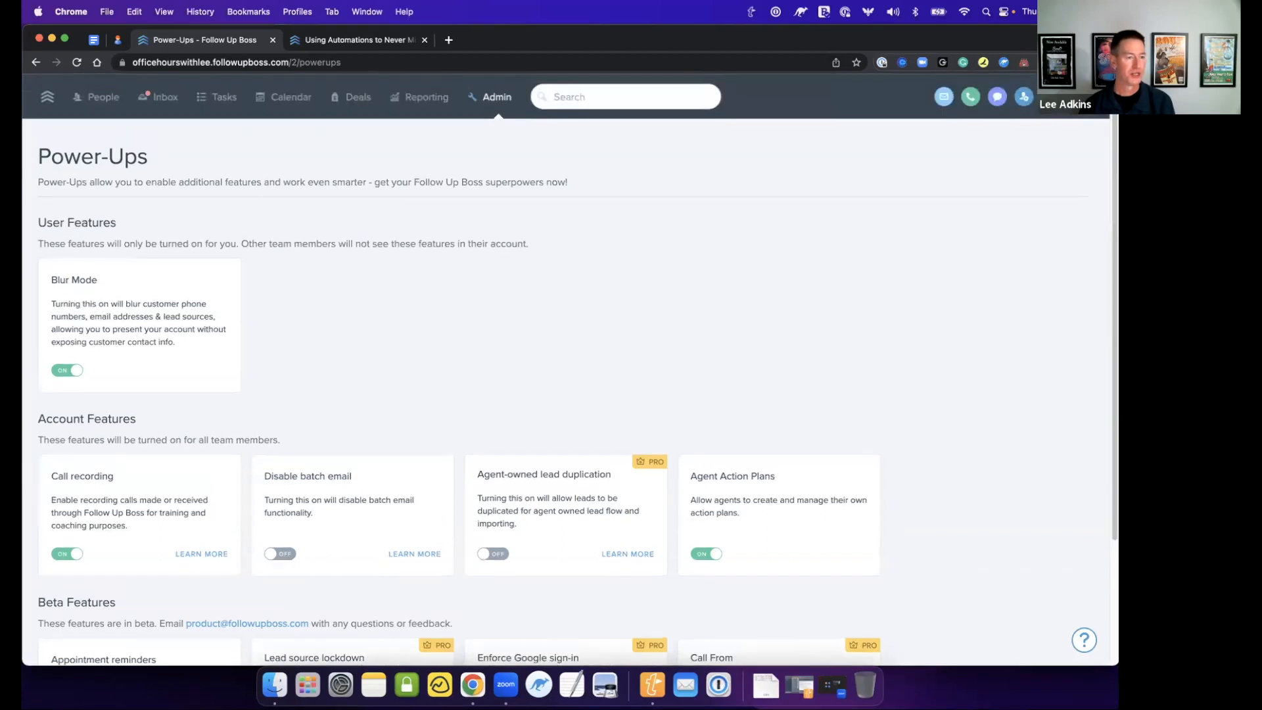
- Examine the whole Power-Ups page, including beta features such as Appointment reminders, Lead source lockdown and Call From
{"action": "left_click", "coordinate": [1023, 97]}
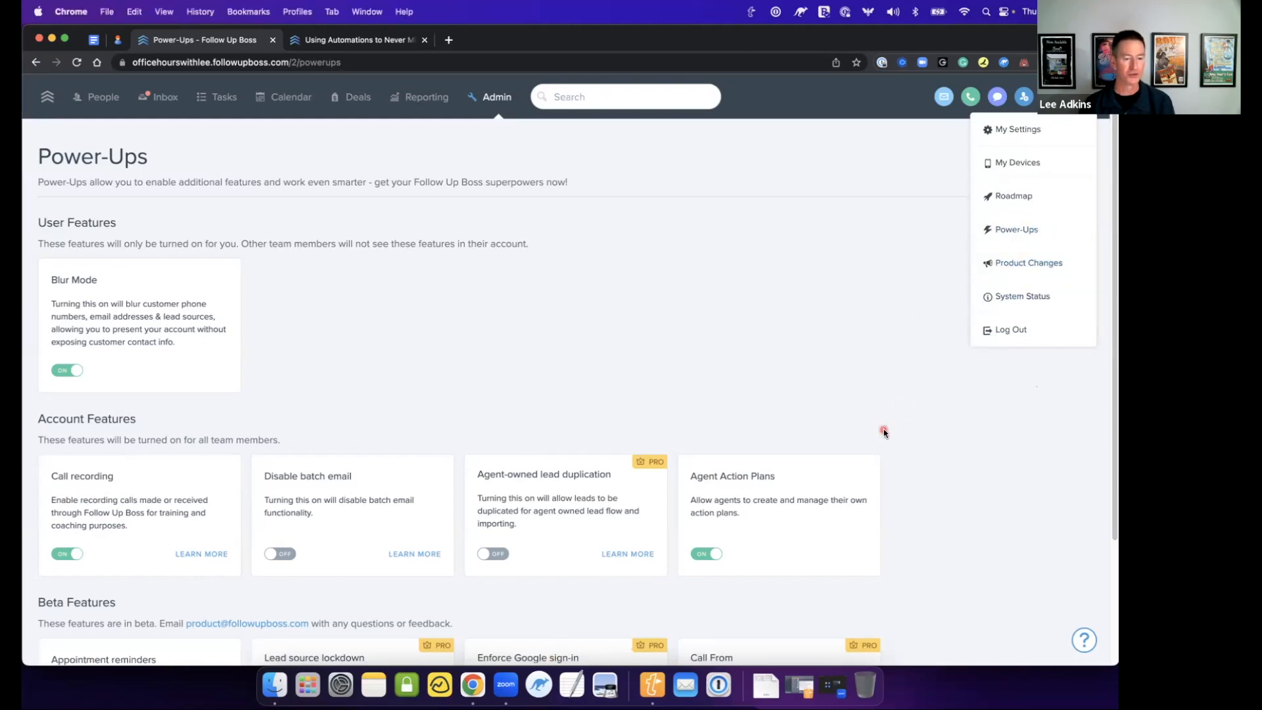
{"action": "scroll", "coordinate": [884, 432], "scroll_direction": "down", "scroll_amount": 1}
{"action": "scroll", "coordinate": [884, 432], "scroll_direction": "down", "scroll_amount": 1}
{"action": "scroll", "coordinate": [884, 432], "scroll_direction": "down", "scroll_amount": 2}
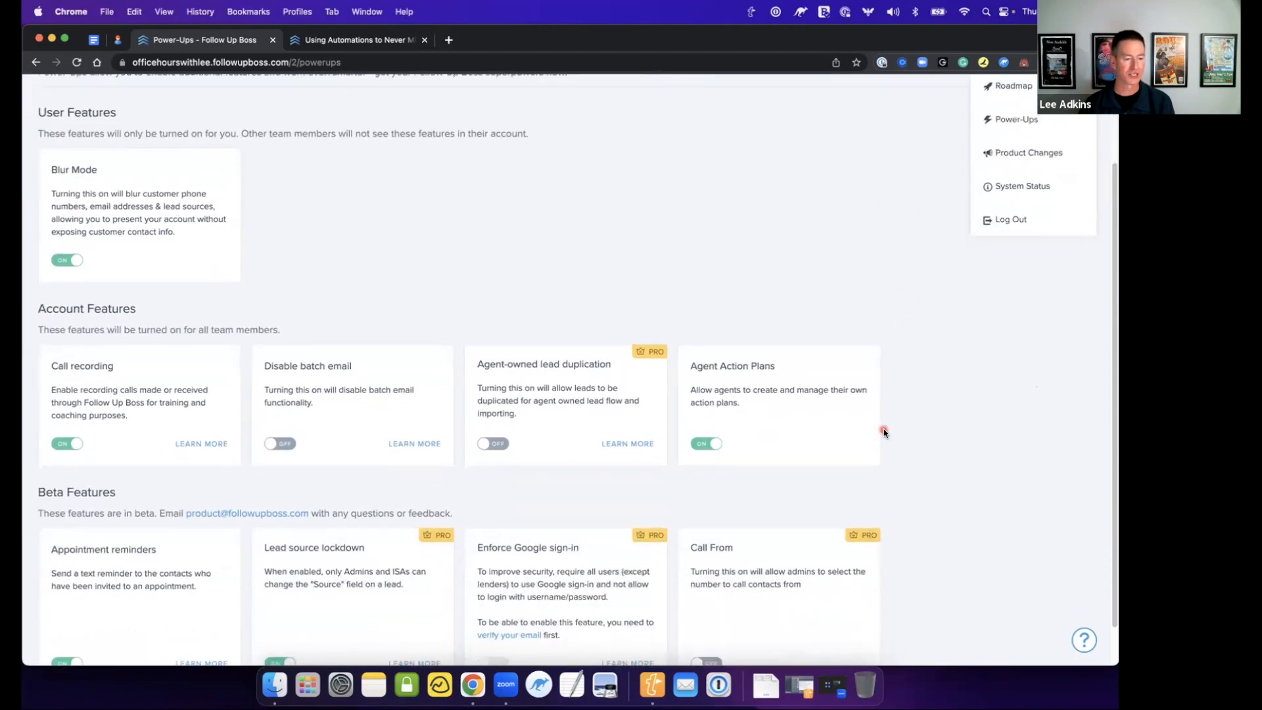
{"action": "scroll", "coordinate": [887, 435], "scroll_direction": "up", "scroll_amount": 1}
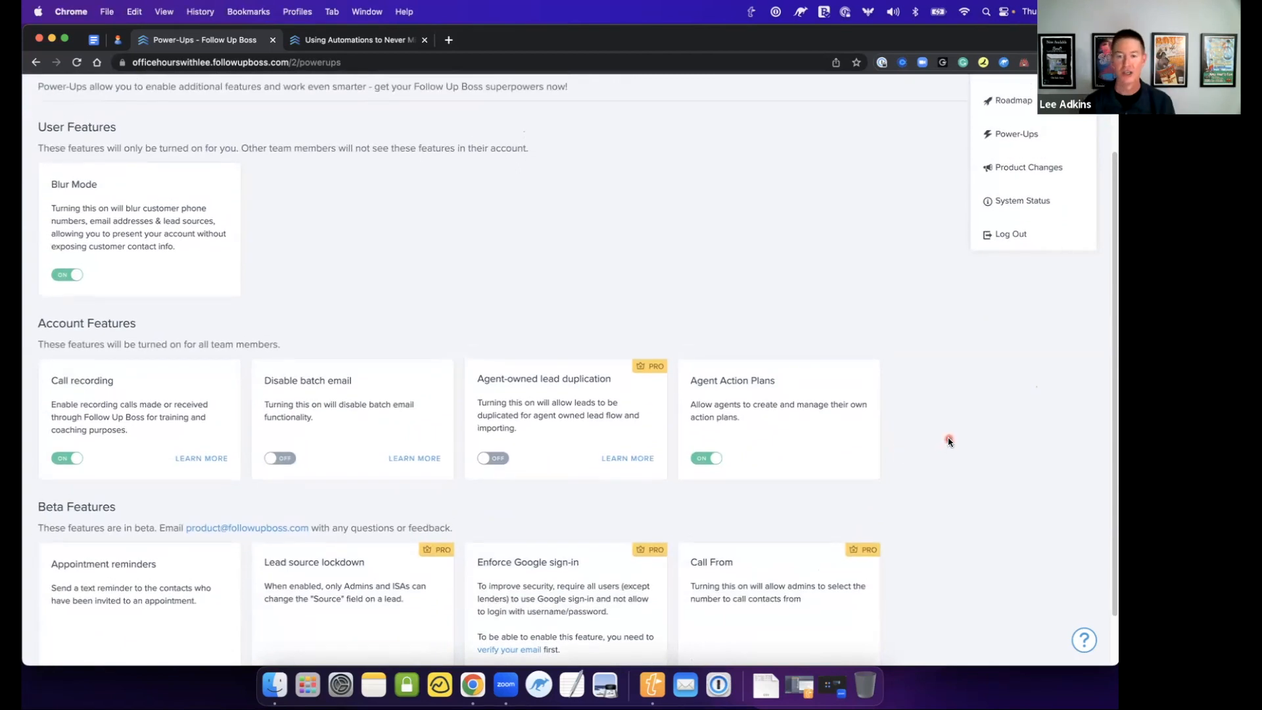
{"action": "scroll", "coordinate": [949, 441], "scroll_direction": "down", "scroll_amount": 2}
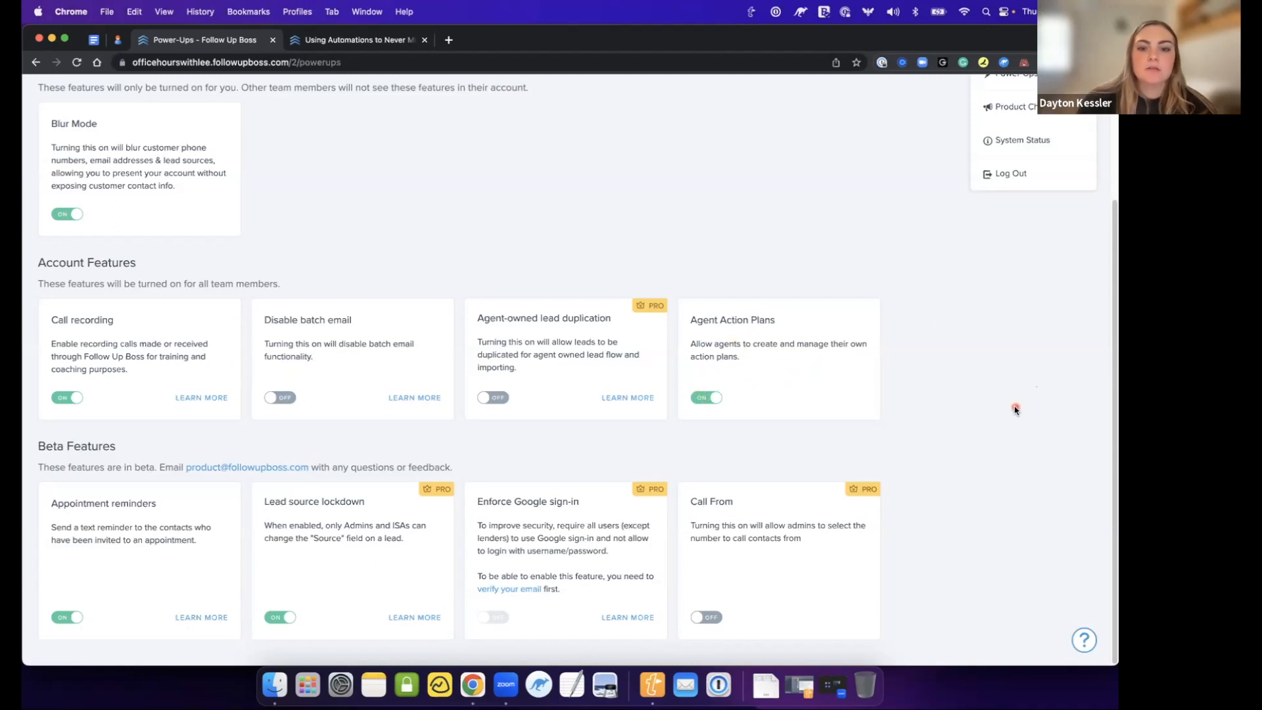
{"action": "scroll", "coordinate": [1015, 411], "scroll_direction": "up", "scroll_amount": 5}
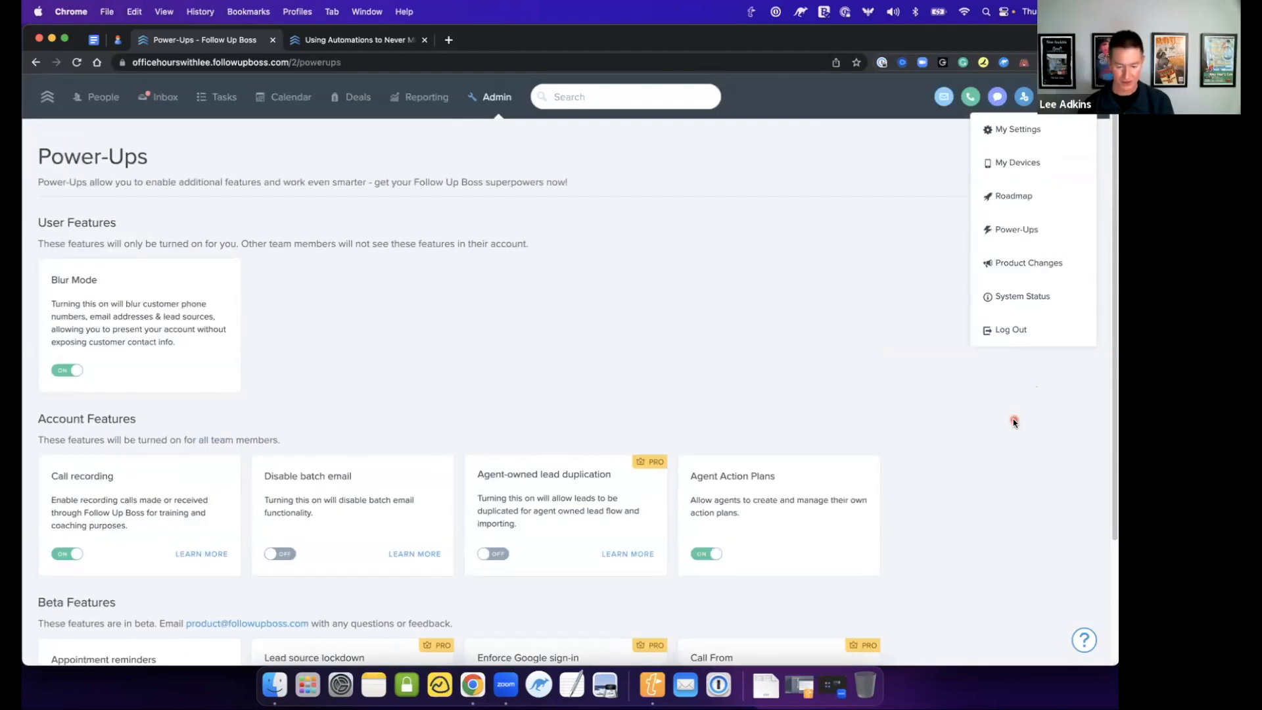
{"action": "scroll", "coordinate": [1029, 451], "scroll_direction": "down", "scroll_amount": 1}
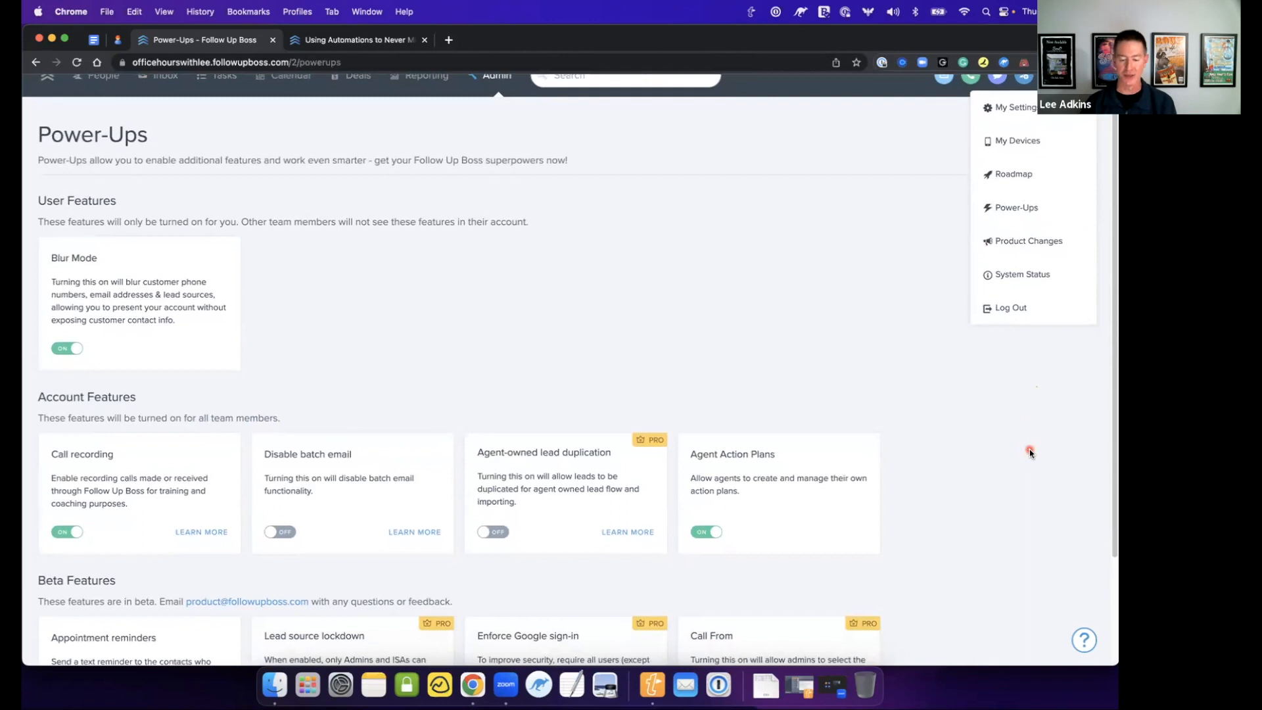
{"action": "scroll", "coordinate": [1029, 451], "scroll_direction": "up", "scroll_amount": 1}
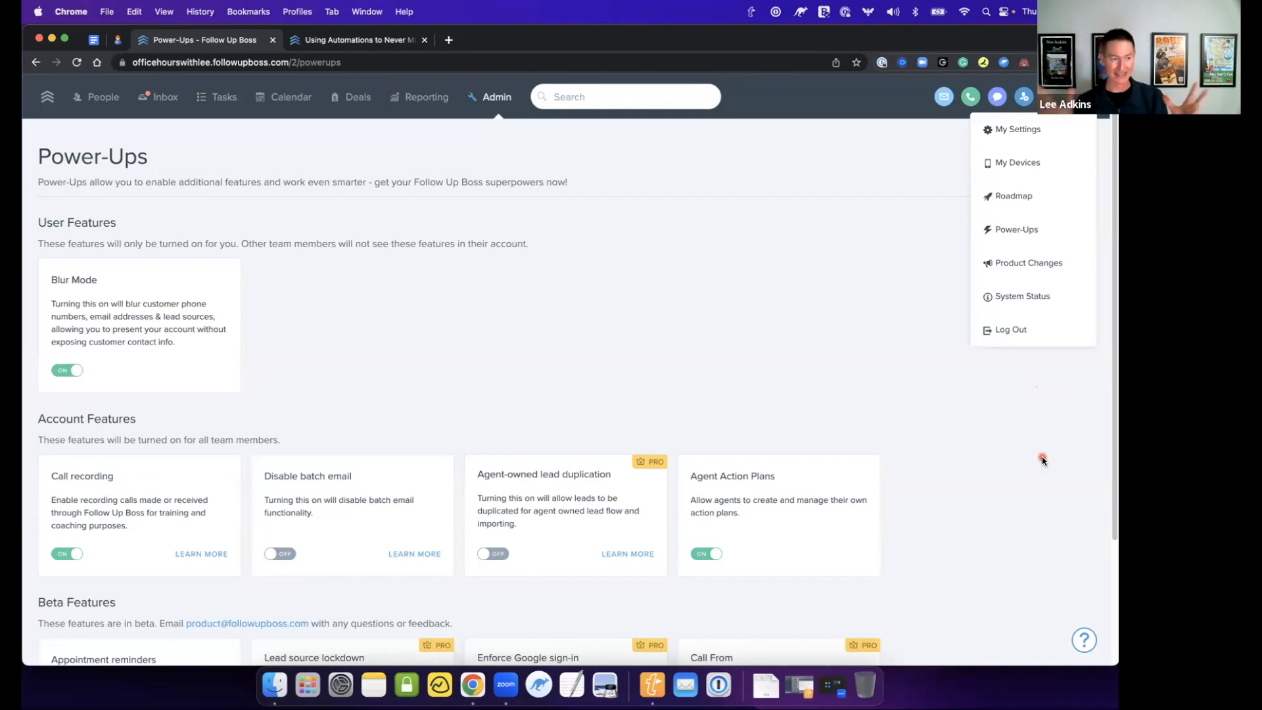
{"action": "left_click", "coordinate": [1067, 461]}
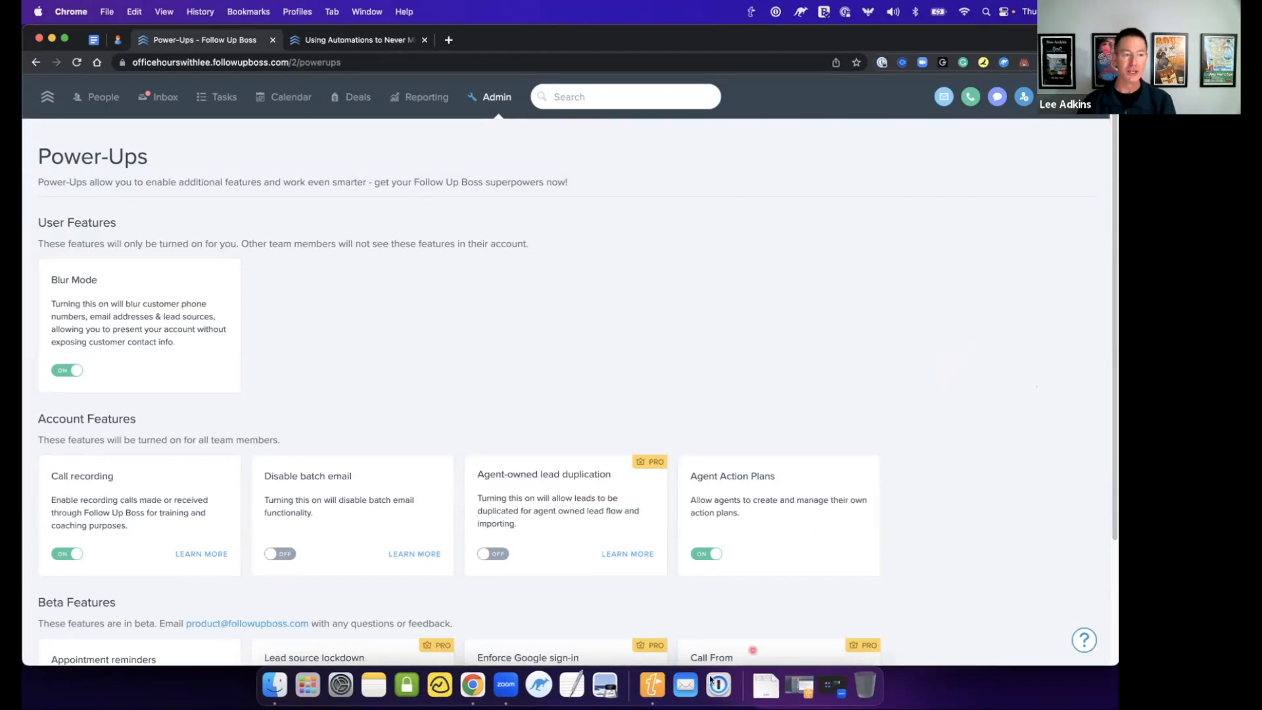
- Open the Follow Up Boss Pixel integration from the account's Integrations administration page and read through its description
{"action": "left_click", "coordinate": [492, 97]}
{"action": "left_click", "coordinate": [965, 140]}
{"action": "left_click", "coordinate": [911, 190]}
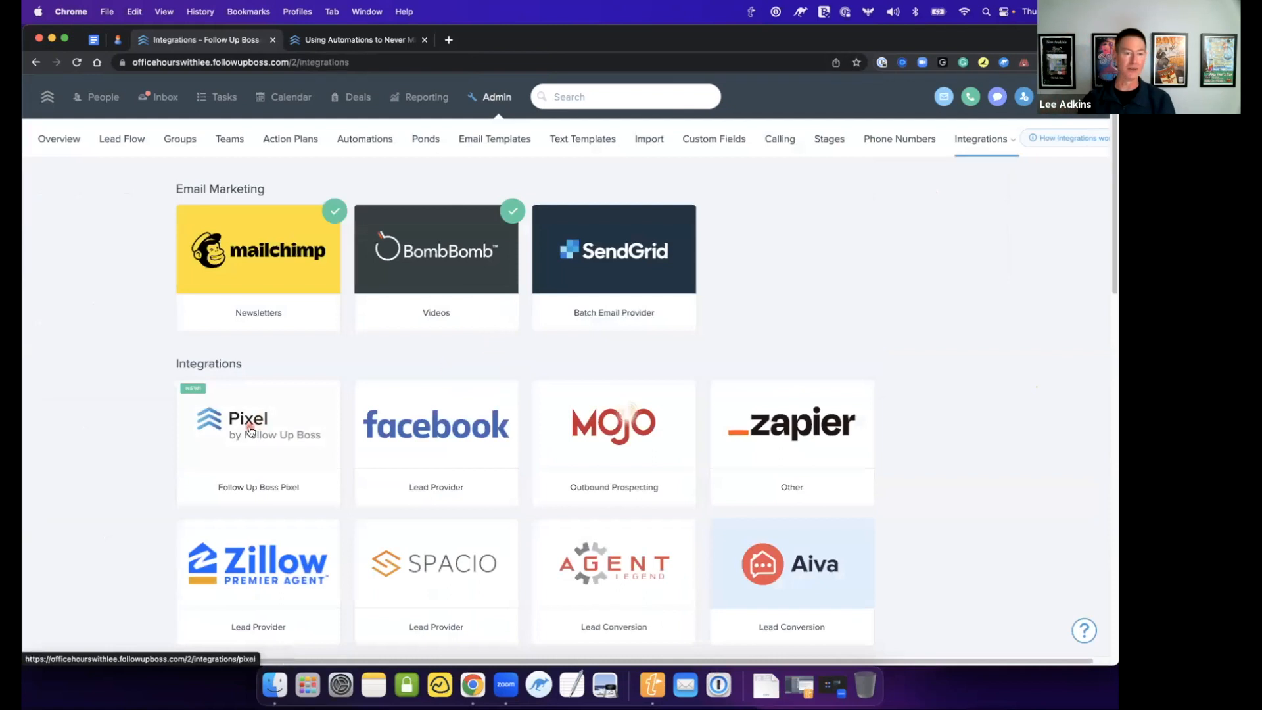
{"action": "left_click", "coordinate": [267, 434]}
{"action": "scroll", "coordinate": [919, 385], "scroll_direction": "down", "scroll_amount": 2}
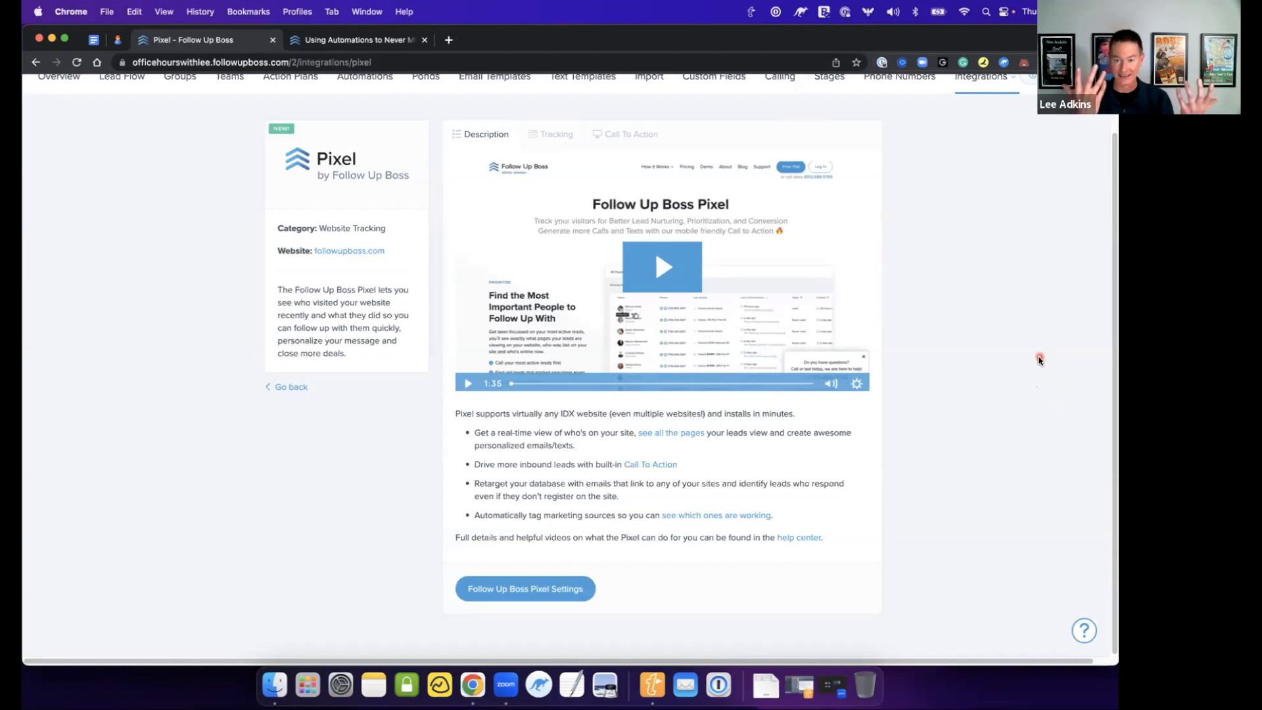
{"action": "scroll", "coordinate": [1040, 360], "scroll_direction": "up", "scroll_amount": 1}
{"action": "scroll", "coordinate": [1049, 378], "scroll_direction": "down", "scroll_amount": 1}
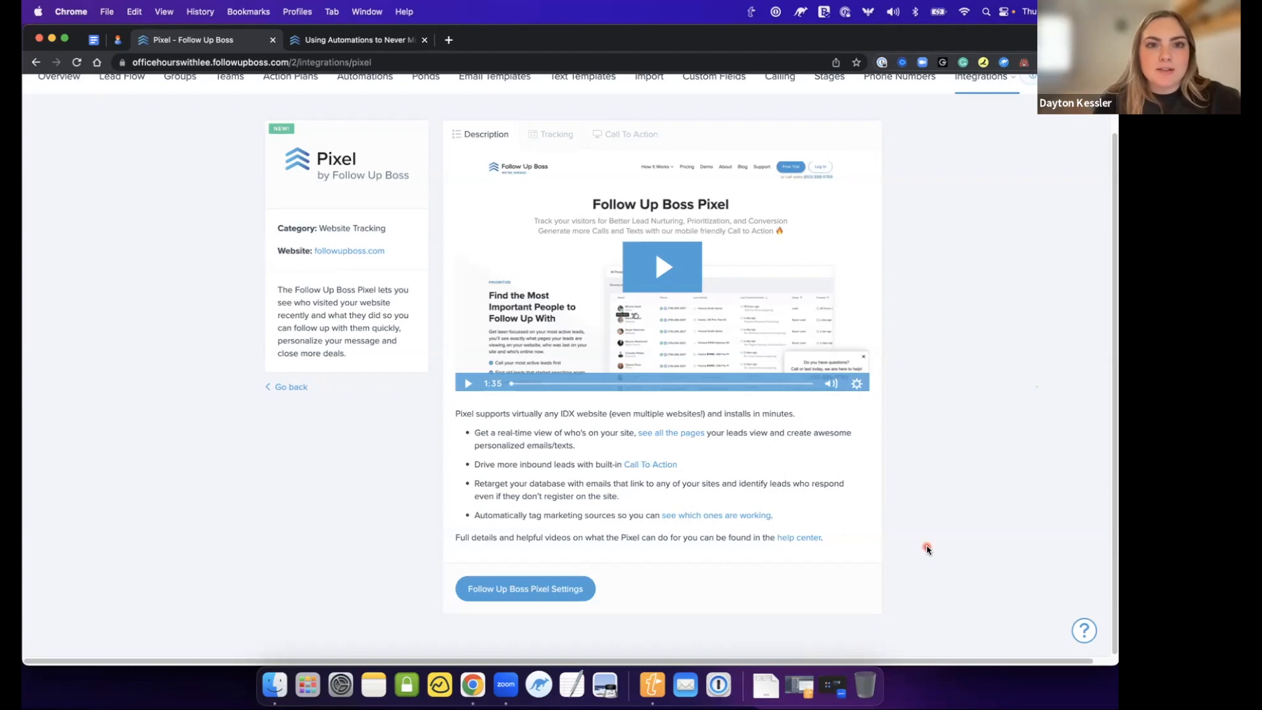
{"action": "scroll", "coordinate": [953, 545], "scroll_direction": "up", "scroll_amount": 1}
{"action": "scroll", "coordinate": [970, 546], "scroll_direction": "up", "scroll_amount": 1}
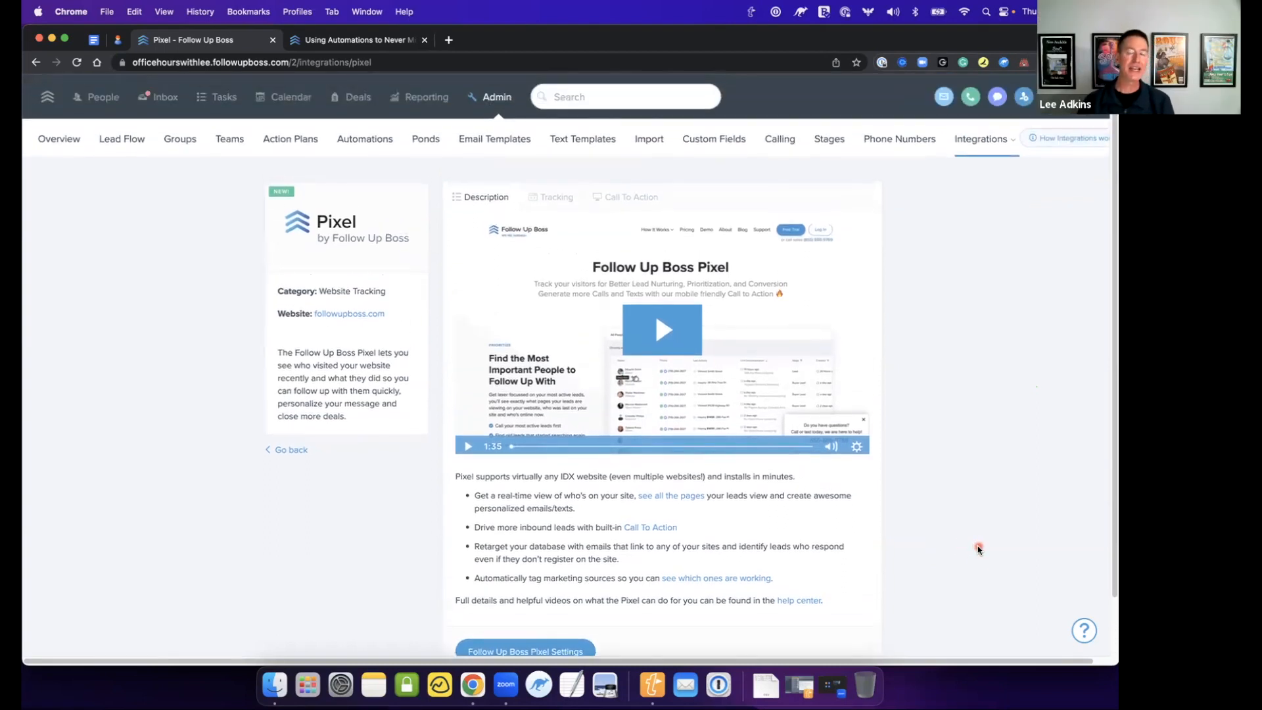